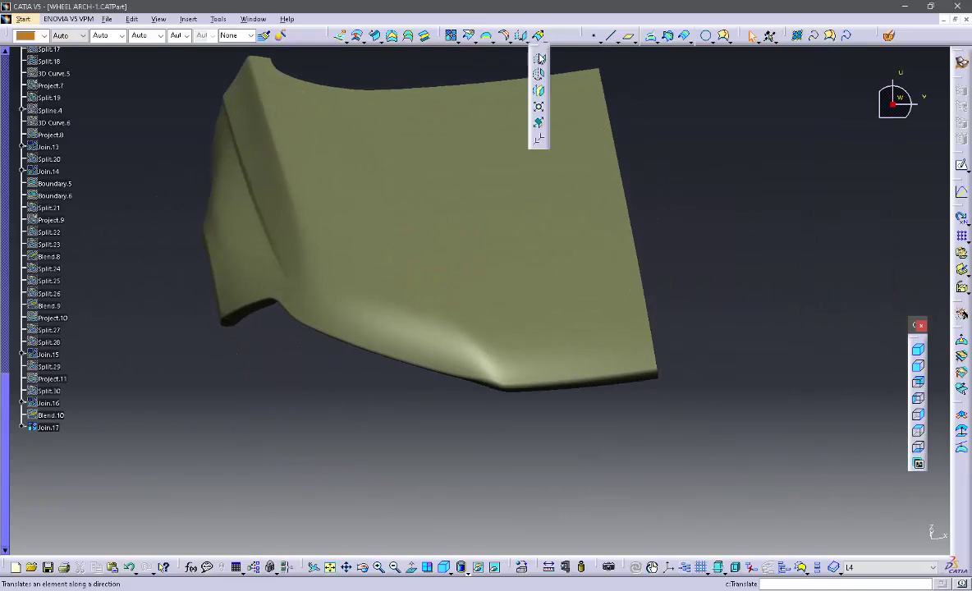
Mirror the half bonnet surface about the YZ plane with the Symmetry command.
click(544, 240)
right_click(864, 490)
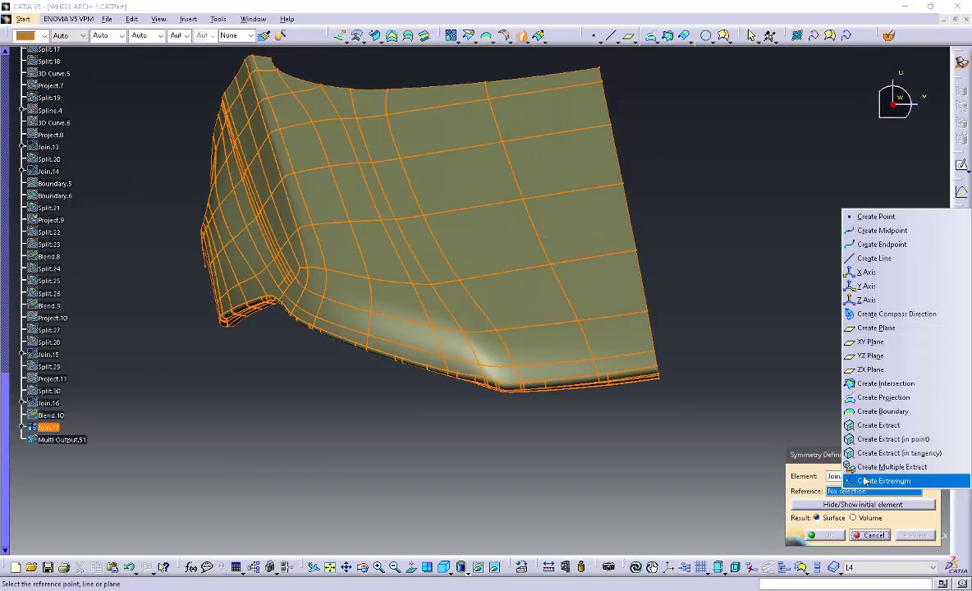
click(871, 356)
Join the original half bonnet and its mirrored copy into one surface.
middle_drag(494, 324, 495, 118)
click(451, 37)
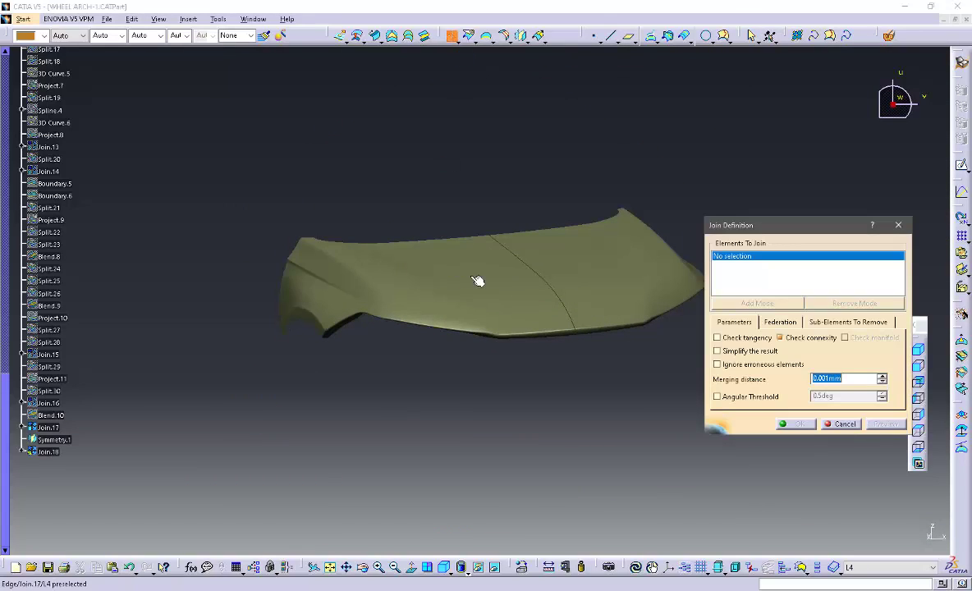
click(537, 279)
click(884, 423)
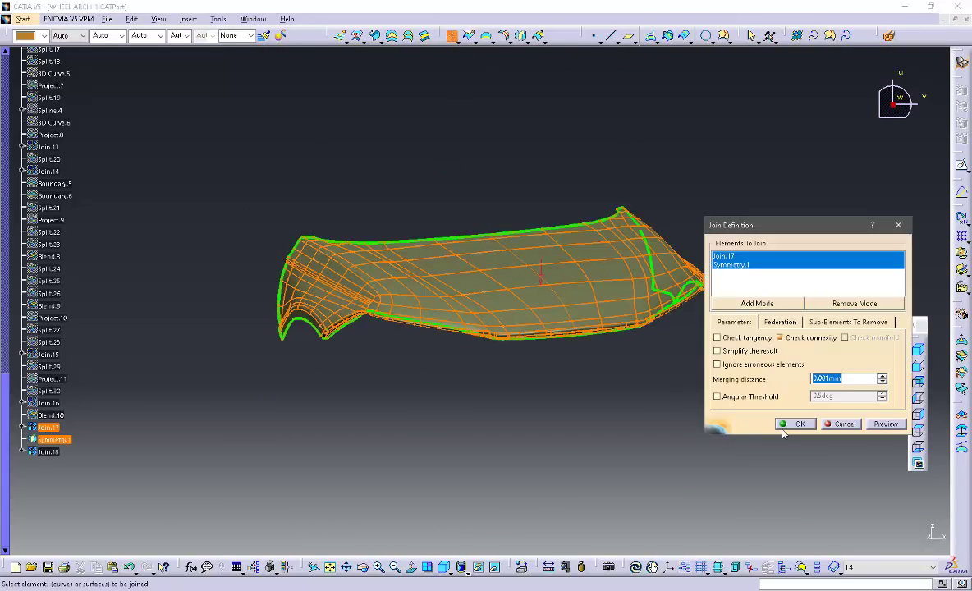
click(794, 424)
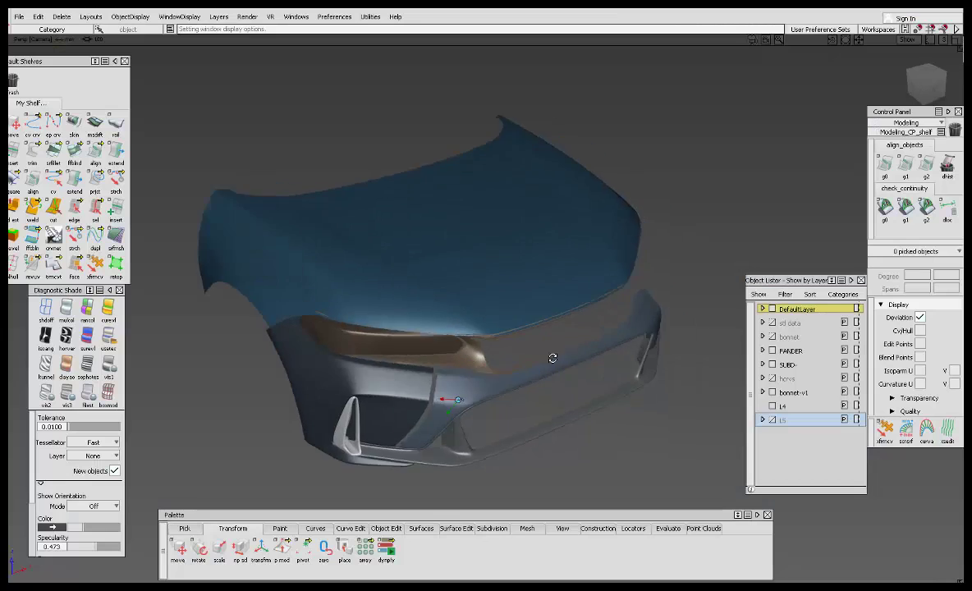
Switch to Alias, examine the bonnet against the front bumper surfaces, and turn on the full-car mesh layer for comparison.
alt+shift+drag(552, 357, 506, 423)
alt+shift+right_drag(506, 422, 514, 355)
alt+shift+drag(513, 354, 480, 354)
alt+shift+right_drag(480, 354, 536, 331)
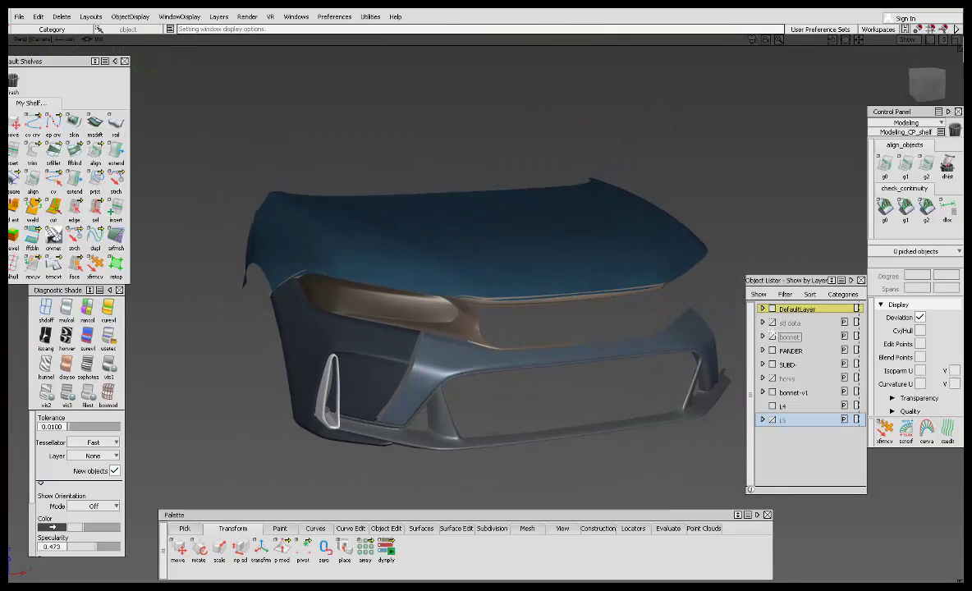
click(772, 322)
alt+shift+drag(525, 304, 533, 328)
alt+shift+right_drag(533, 329, 505, 300)
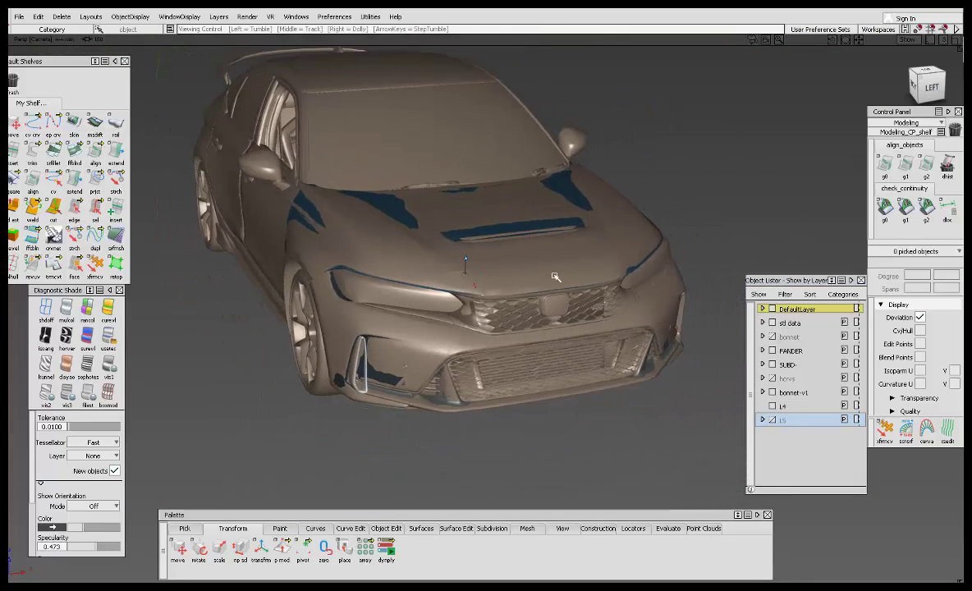
alt+shift+middle_drag(525, 283, 540, 314)
mouse_move(541, 314)
alt+shift+mouse_down()
mouse_move(551, 305)
mouse_move(540, 301)
alt+shift+mouse_up()
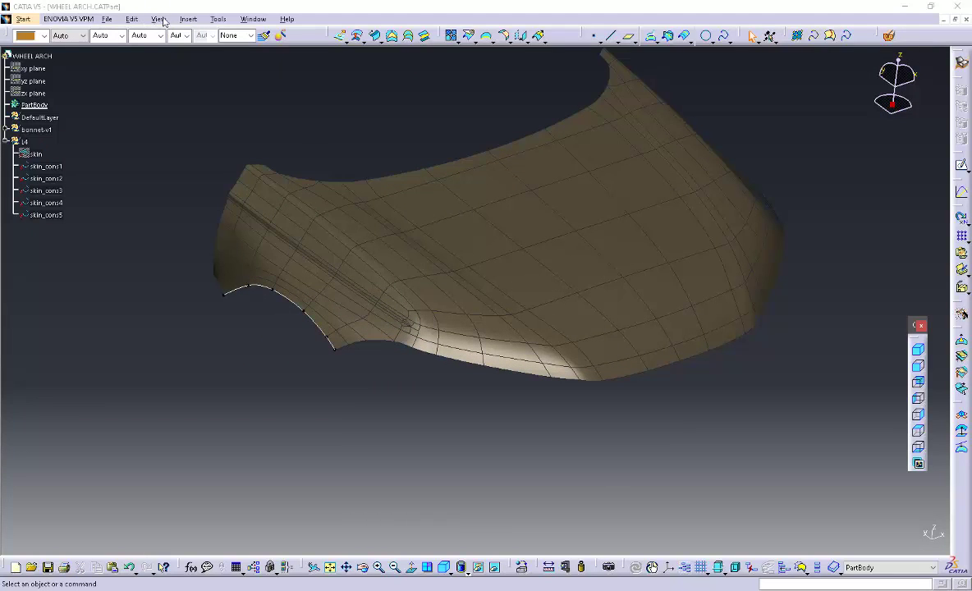
Switch to the WHEEL ARCH part in CATIA and hide all curves.
click(218, 19)
mouse_move(255, 115)
click(380, 147)
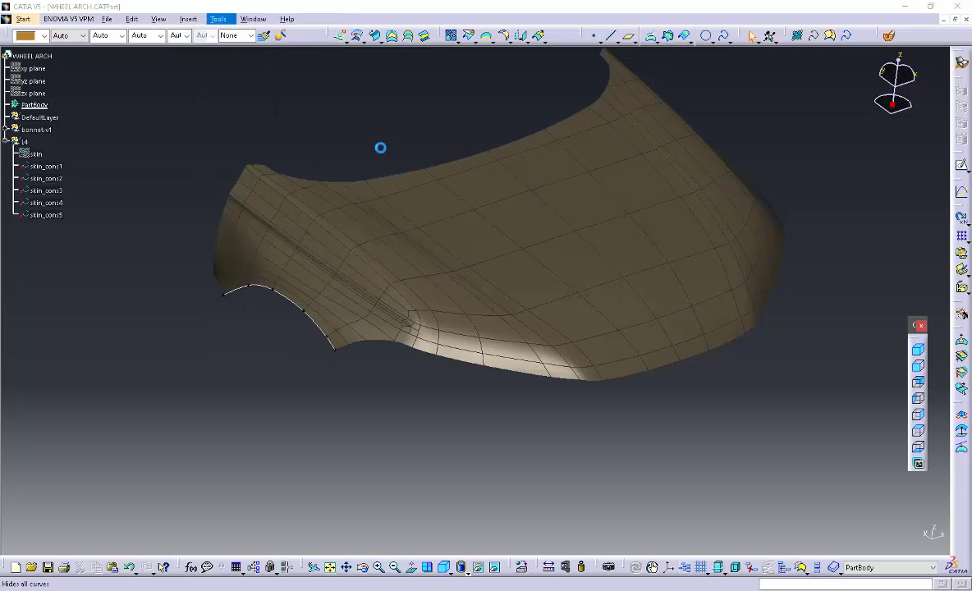
Join all connected bonnet faces into one surface, propagating the selection from a single face.
middle_drag(476, 176, 455, 248)
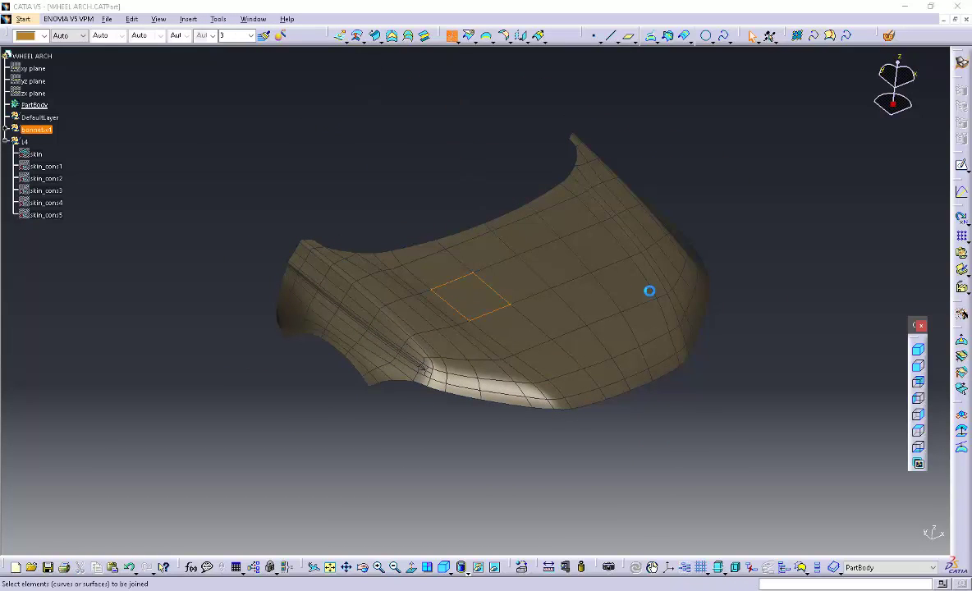
right_click(790, 372)
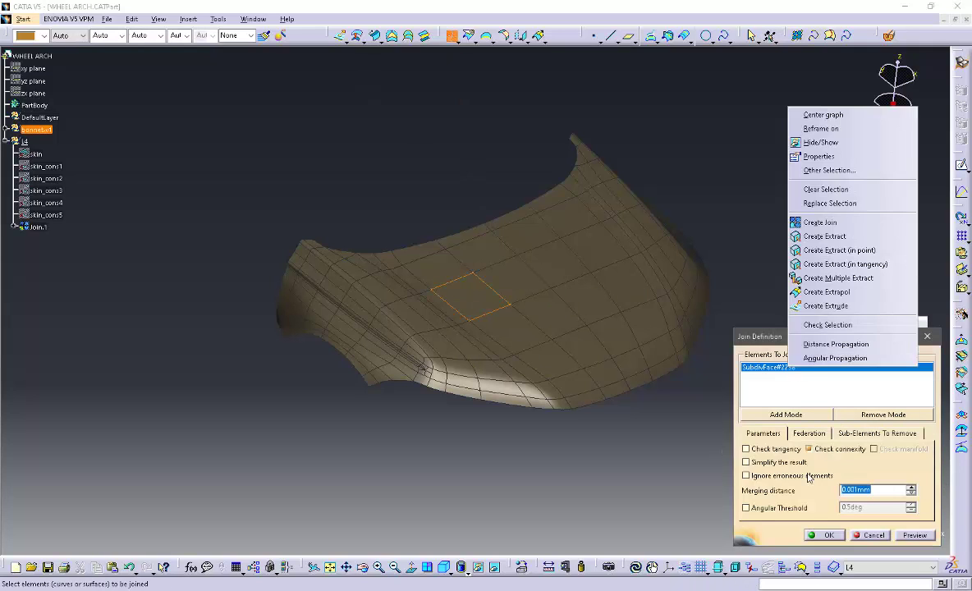
click(822, 352)
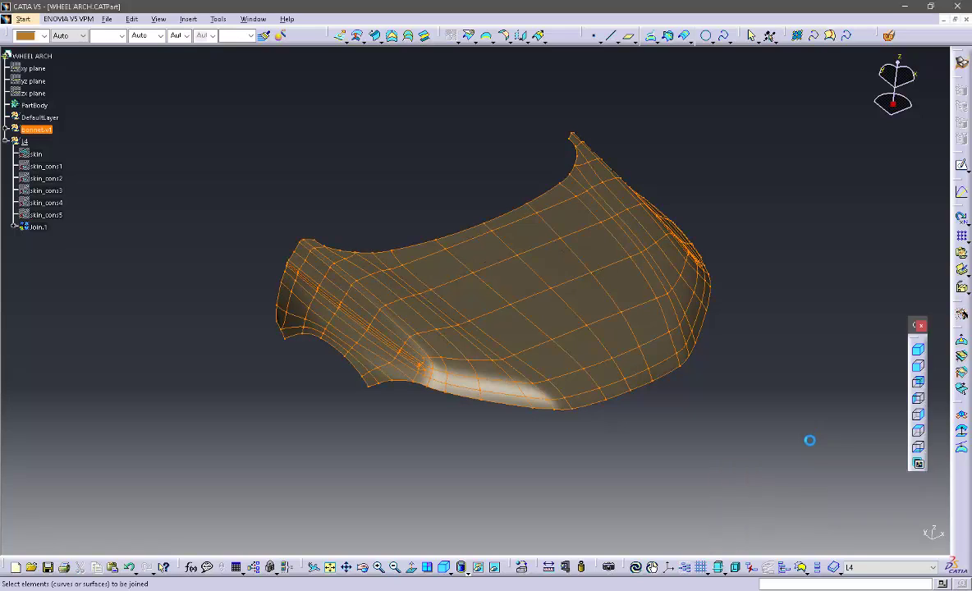
click(827, 535)
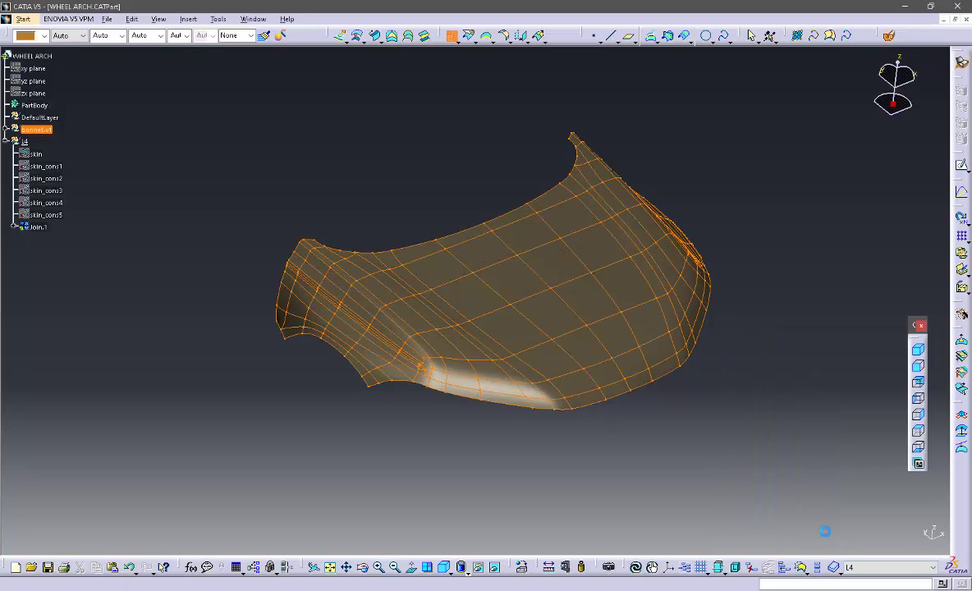
Toggle the visibility of the skin element in the L4 geometrical set.
mouse_move(574, 452)
middle_down()
mouse_move(559, 476)
mouse_move(558, 412)
mouse_move(510, 431)
middle_up()
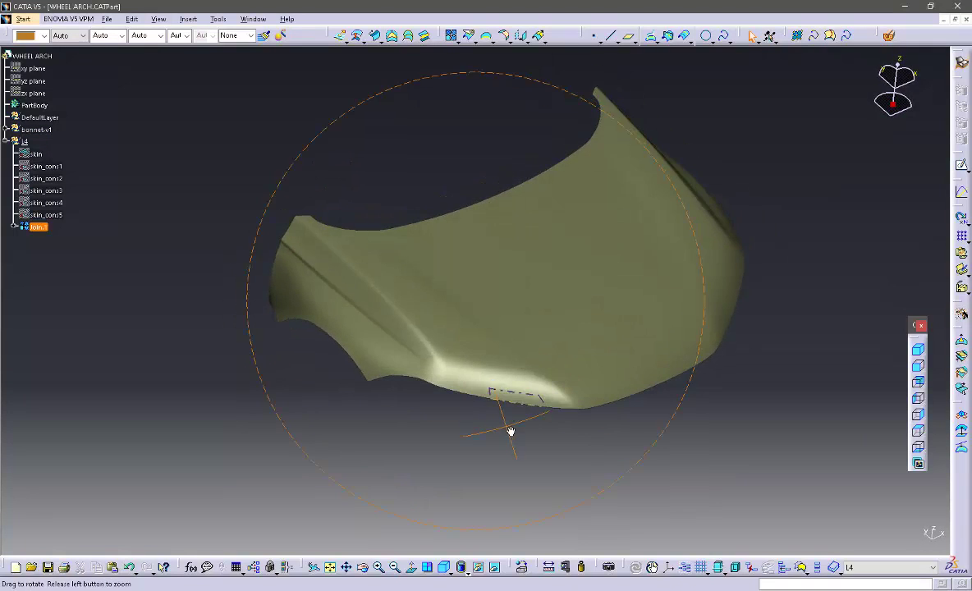
click(35, 155)
key(space)
middle_drag(132, 265, 491, 332)
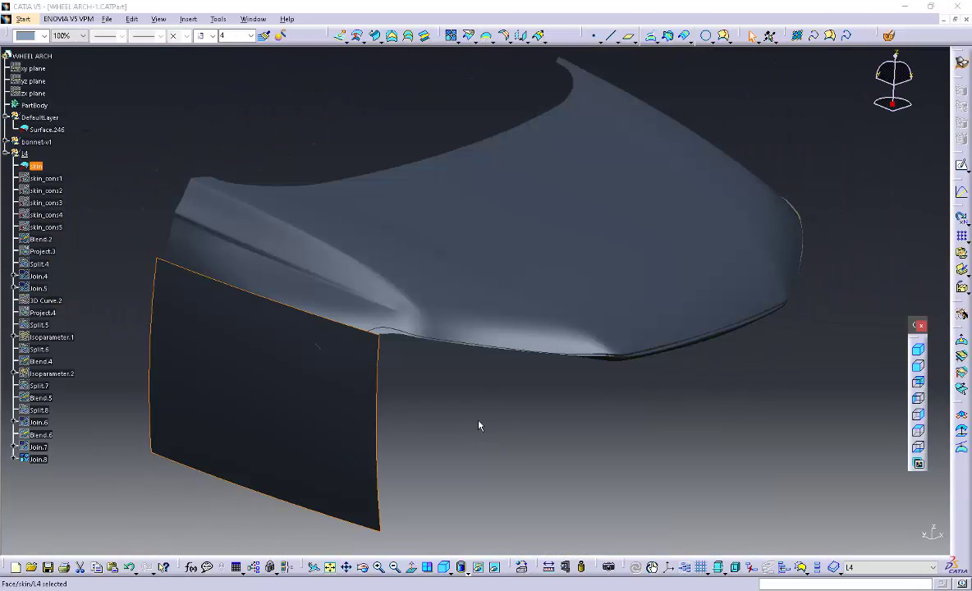
Create the intersection curve between the full joined bonnet, Join.8, and the front edge surface, Surface.246.
middle_drag(477, 408, 528, 402)
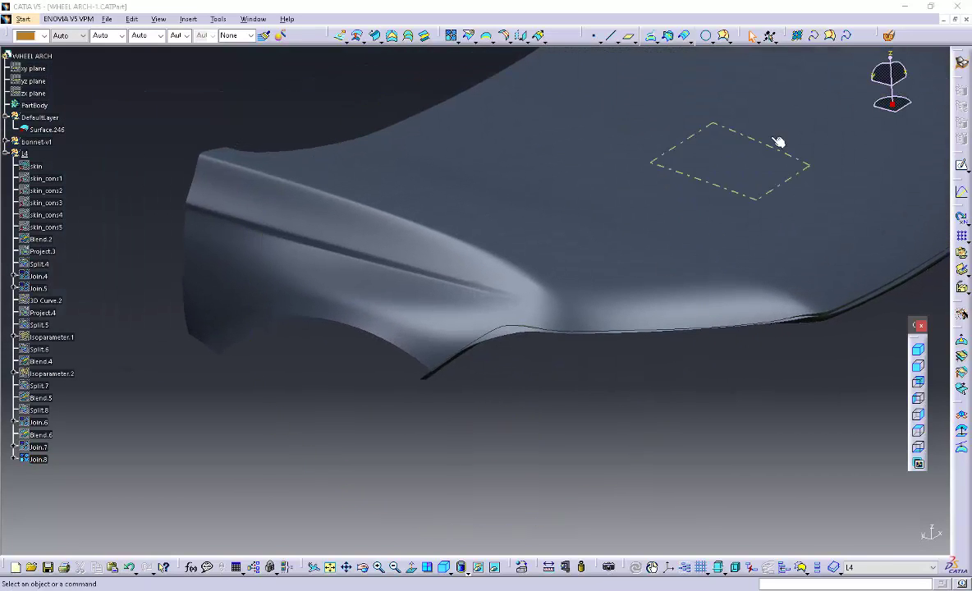
click(669, 36)
middle_drag(614, 215, 338, 305)
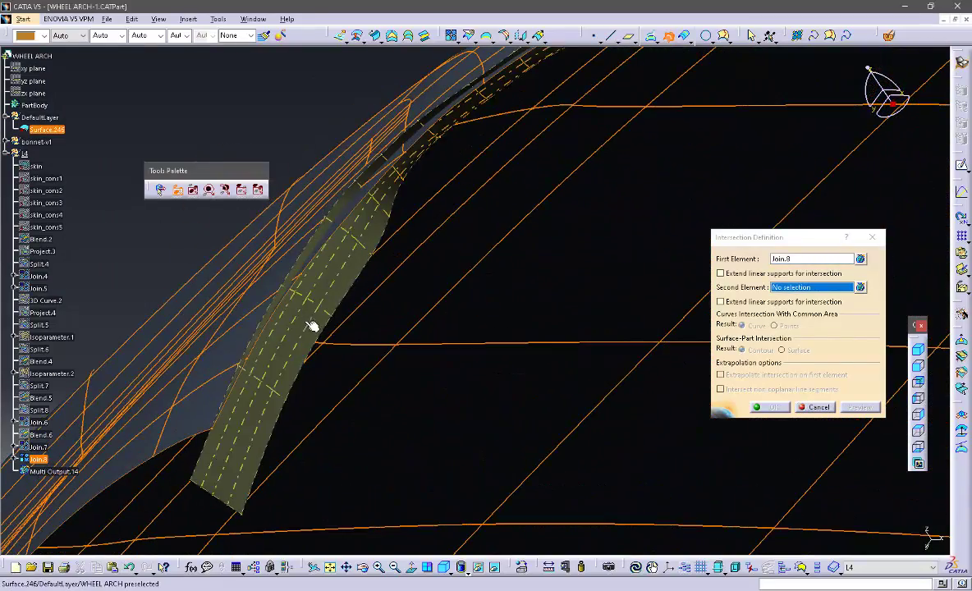
click(313, 326)
click(771, 407)
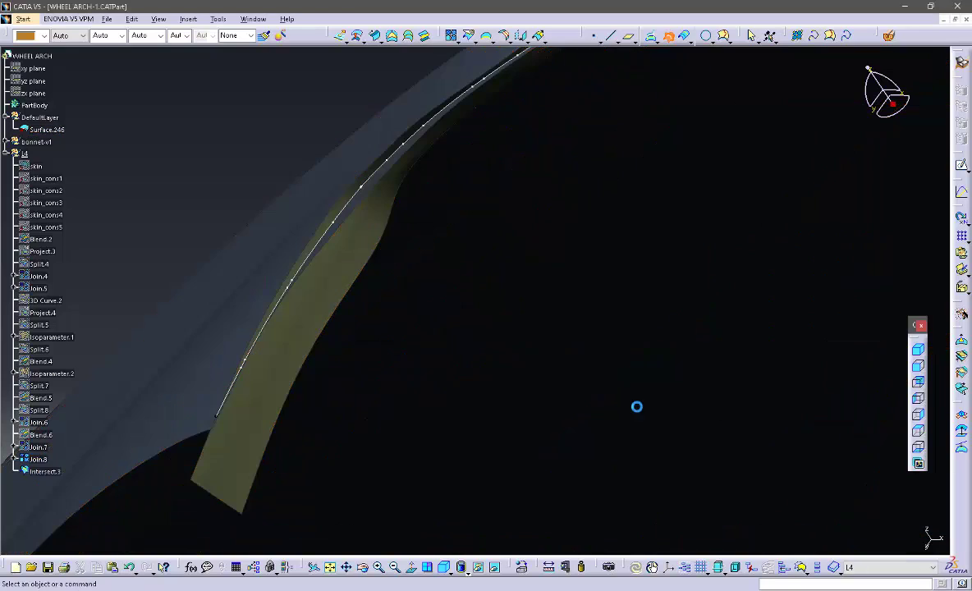
Check the intersection curve along the bonnet's front edge and delete it.
middle_drag(453, 193, 496, 364)
middle_drag(553, 351, 585, 490)
middle_drag(576, 256, 546, 378)
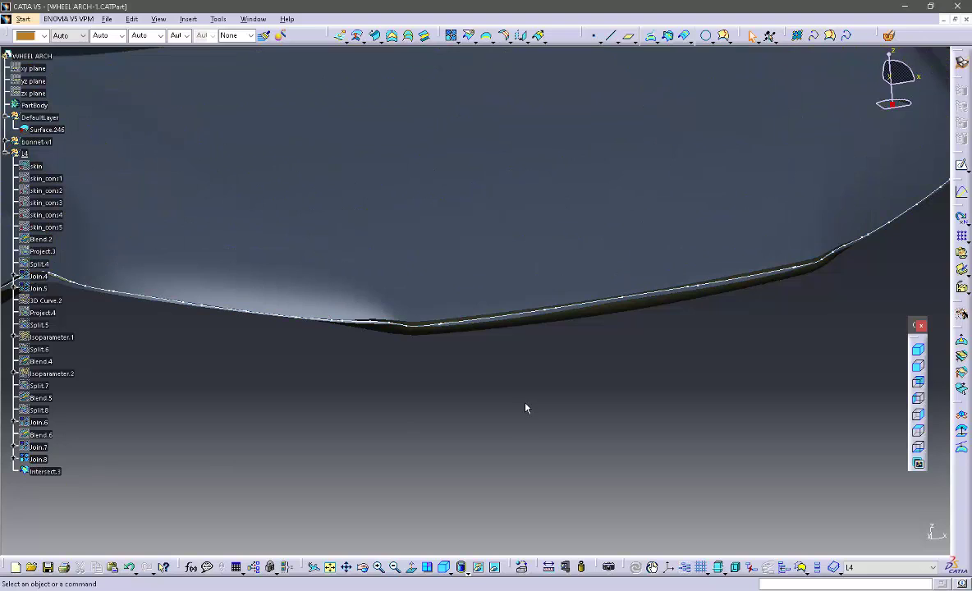
click(59, 476)
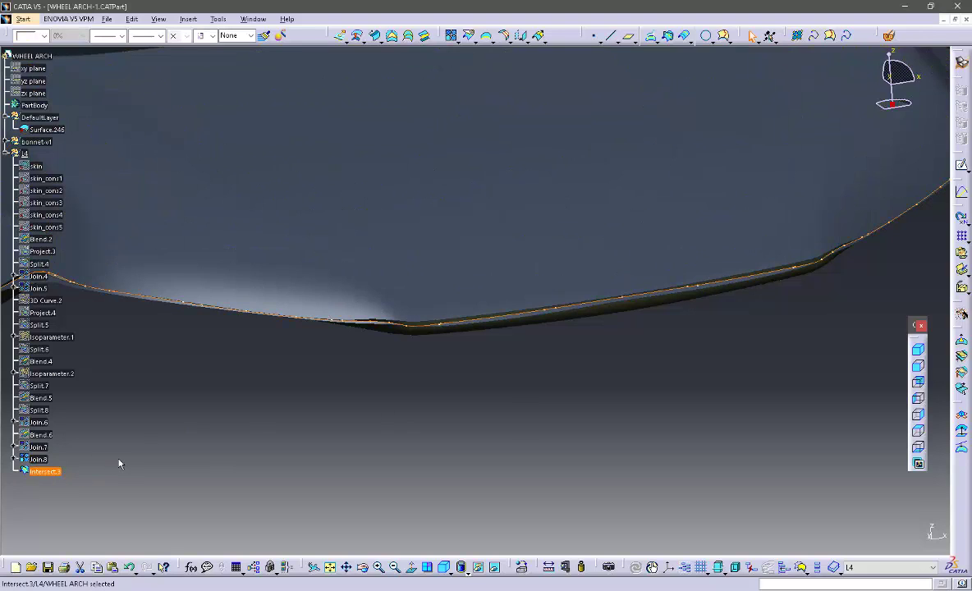
key(Delete)
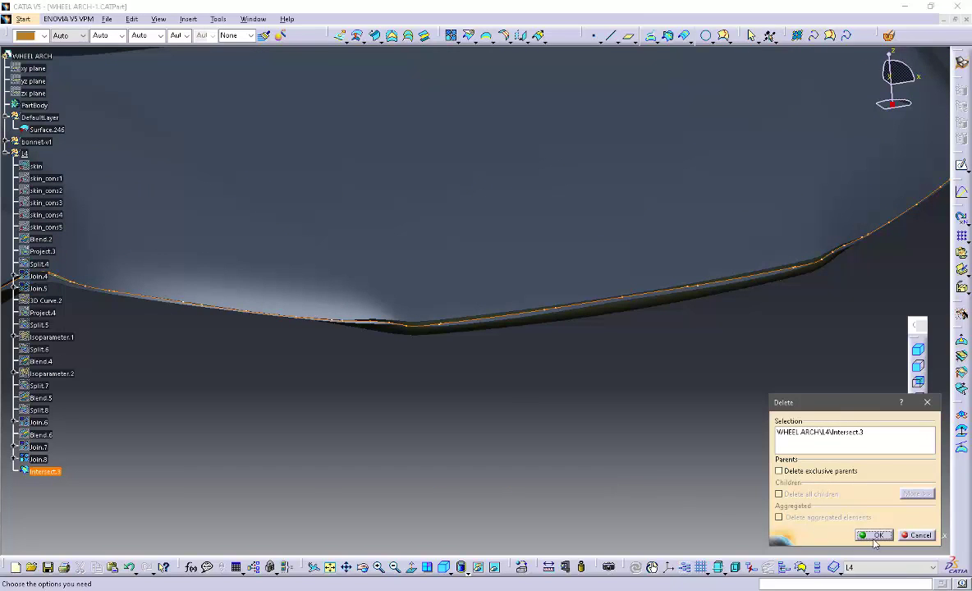
click(874, 535)
Split the joined bonnet surface with the YZ plane to keep one half.
middle_drag(588, 366, 526, 436)
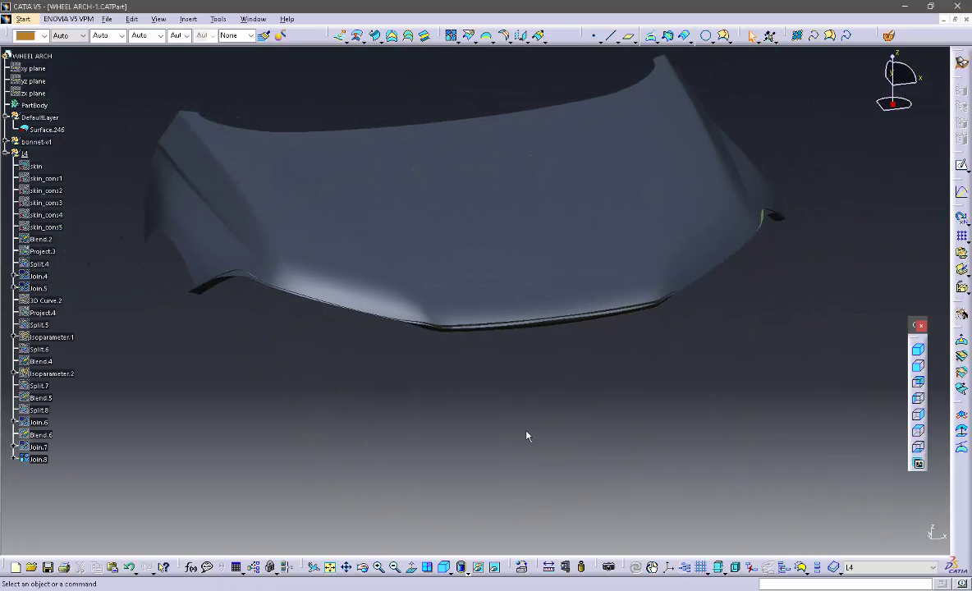
click(469, 36)
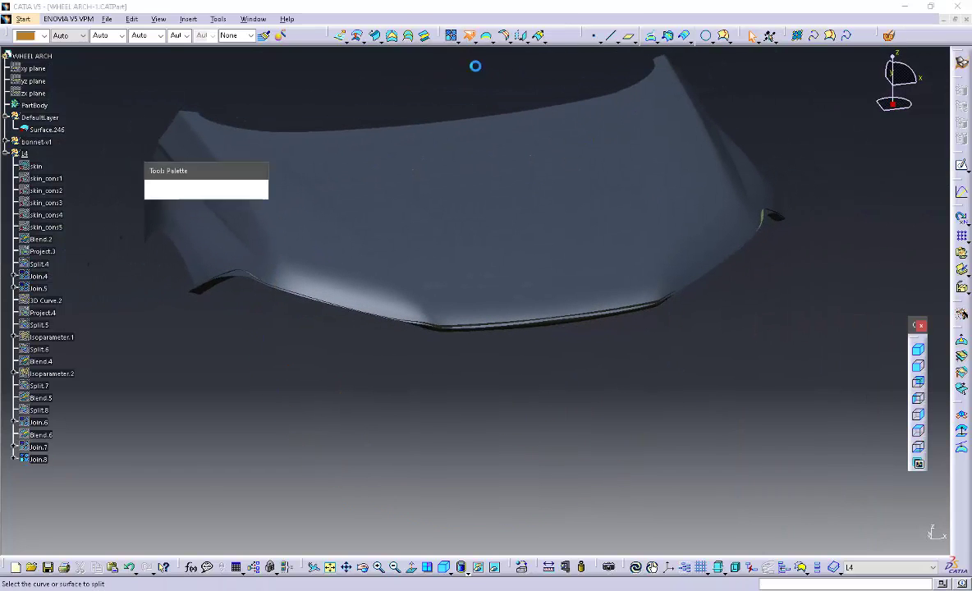
click(475, 212)
right_click(823, 415)
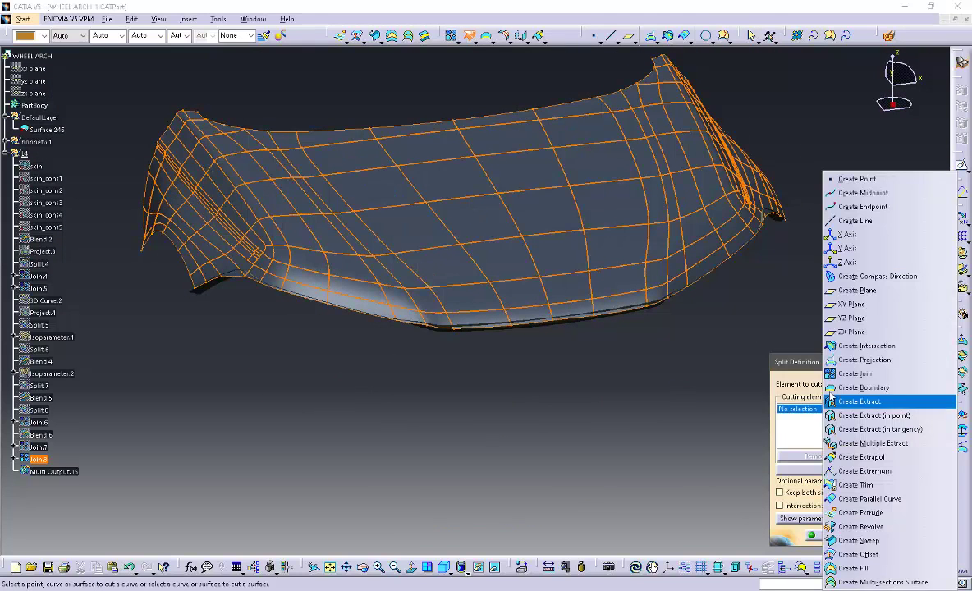
click(849, 318)
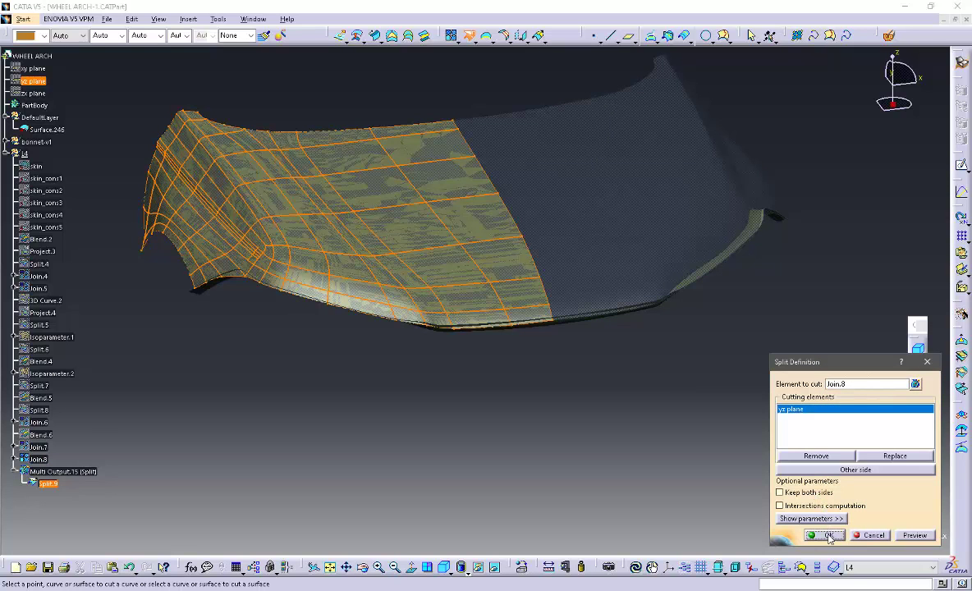
click(824, 535)
Split the front edge surface, Surface.246, with the YZ plane, keeping the side that matches the half bonnet.
middle_drag(613, 426, 554, 347)
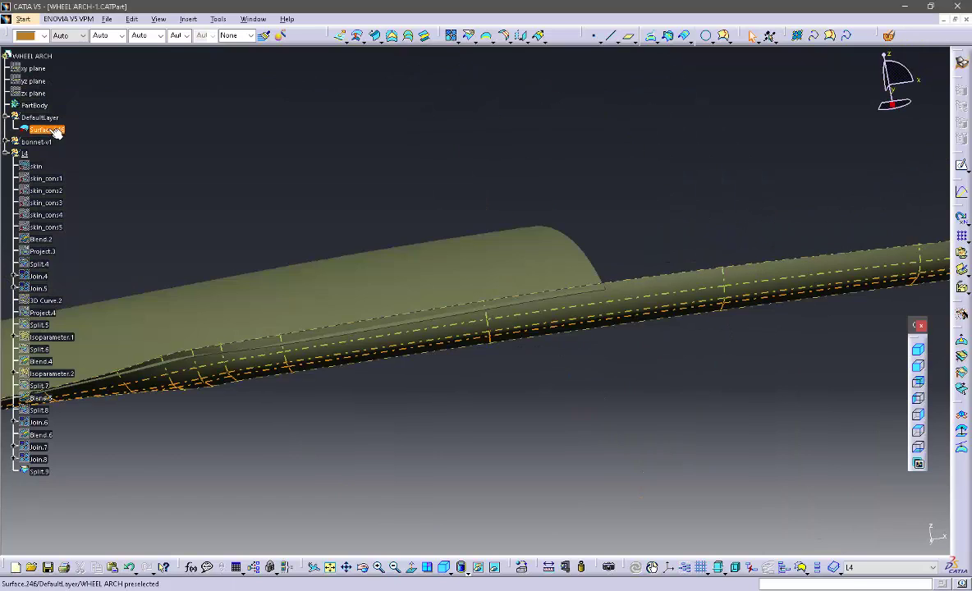
right_click(51, 132)
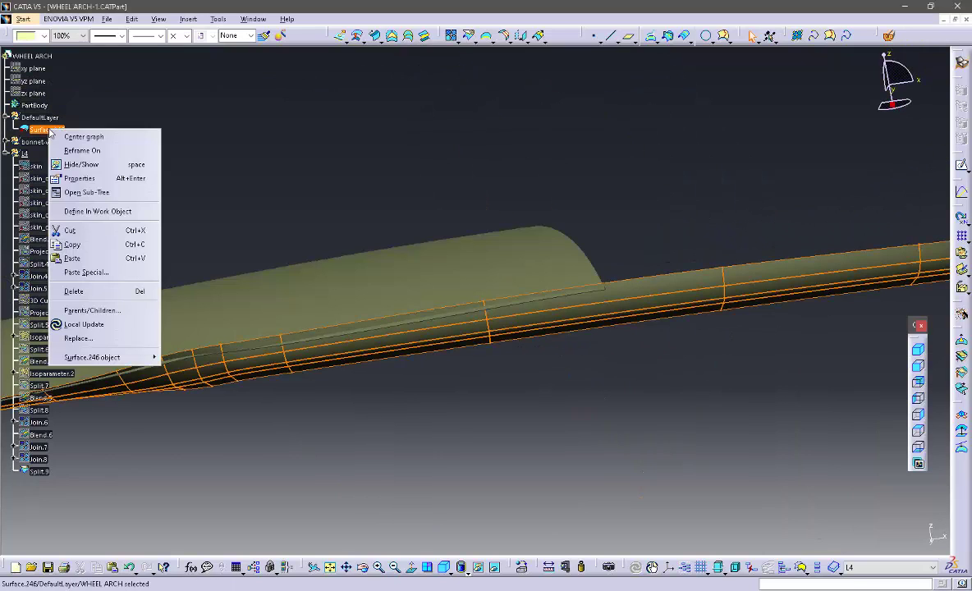
click(345, 168)
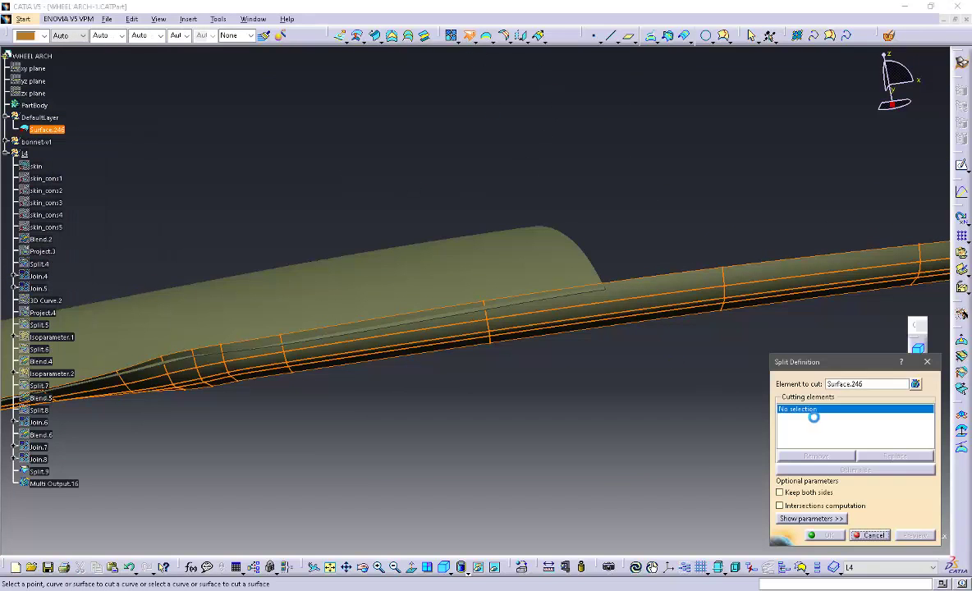
right_click(810, 415)
click(838, 317)
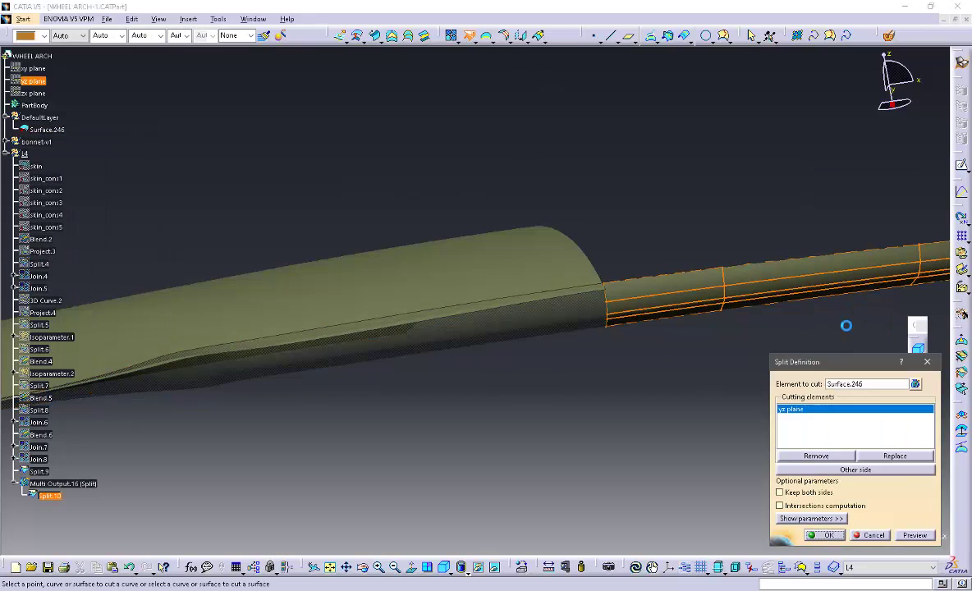
click(846, 471)
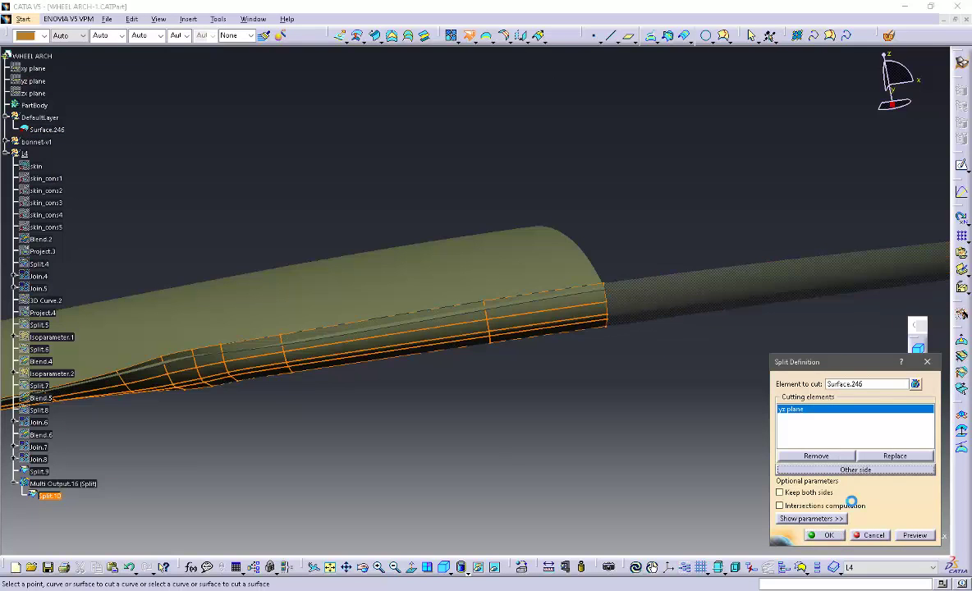
click(828, 536)
Create the intersection curve between the half bonnet and the half front edge surface.
middle_drag(611, 250, 571, 441)
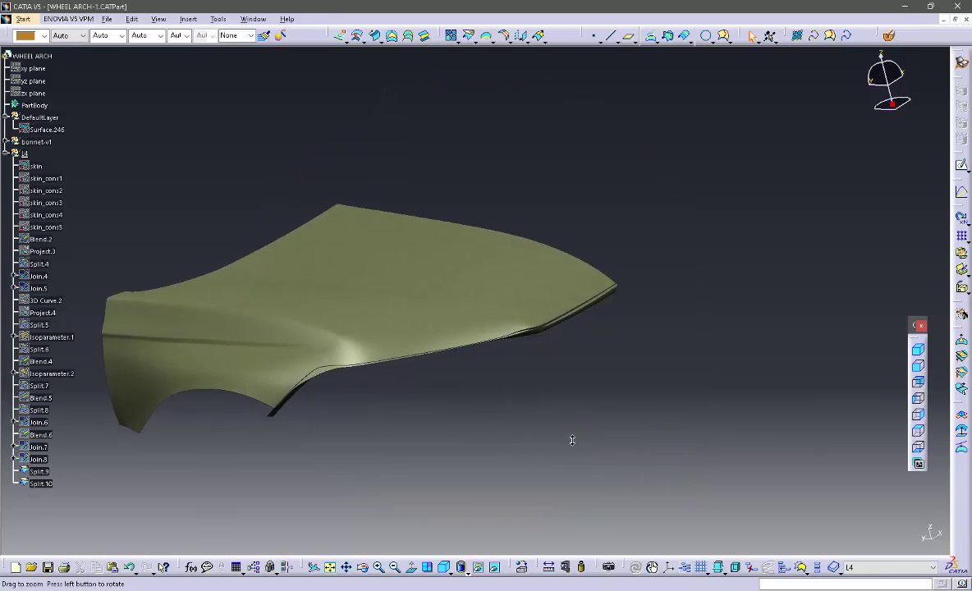
click(668, 37)
click(499, 297)
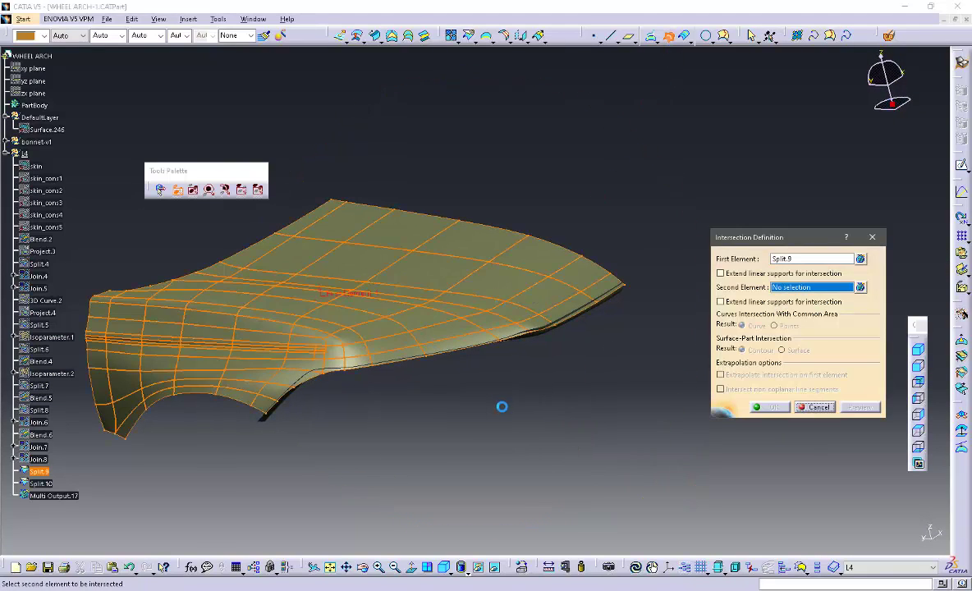
middle_drag(501, 407, 630, 219)
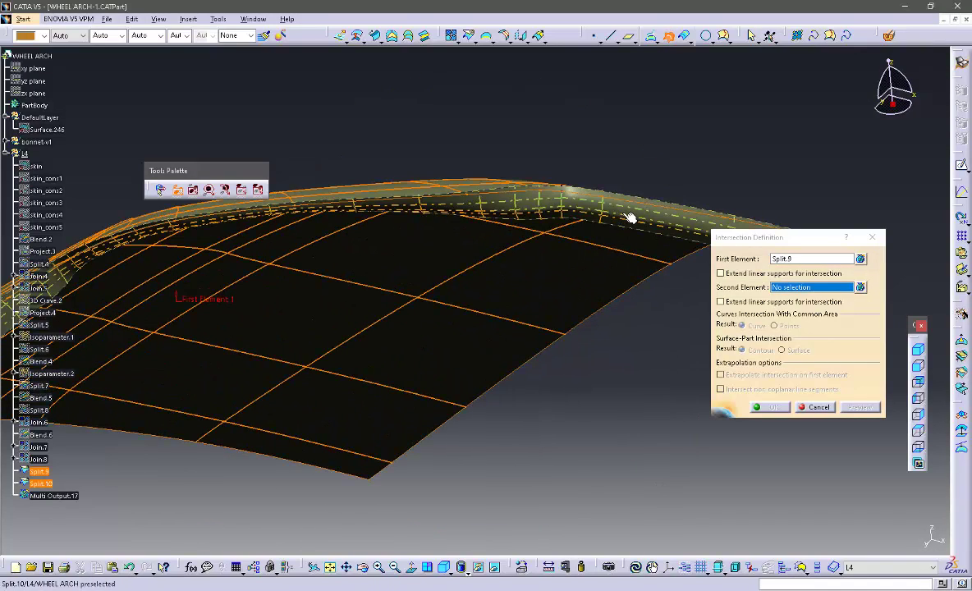
click(629, 218)
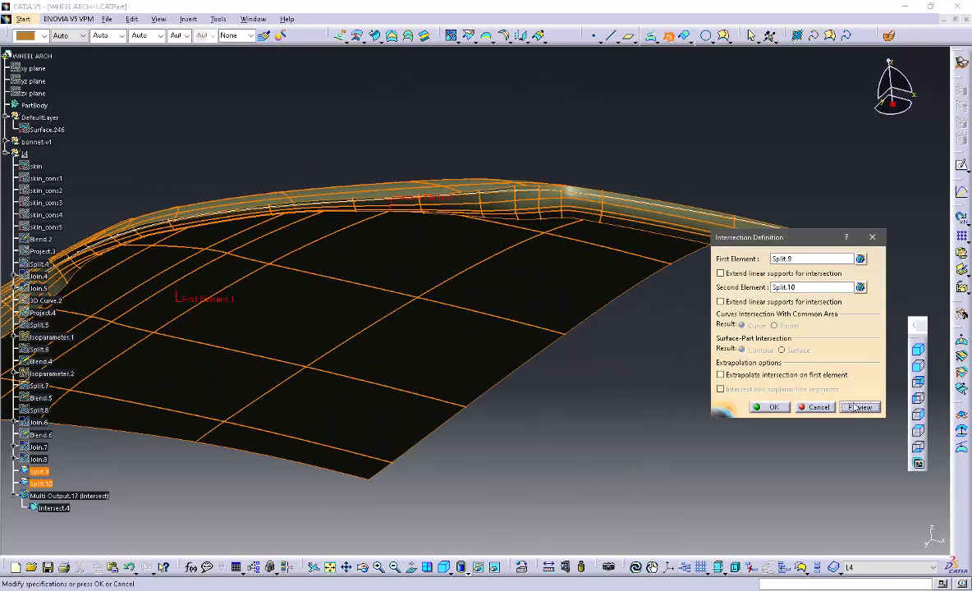
click(770, 408)
Split the half bonnet surface with the front edge intersection curve, keeping the main bonnet side.
middle_drag(627, 290, 615, 214)
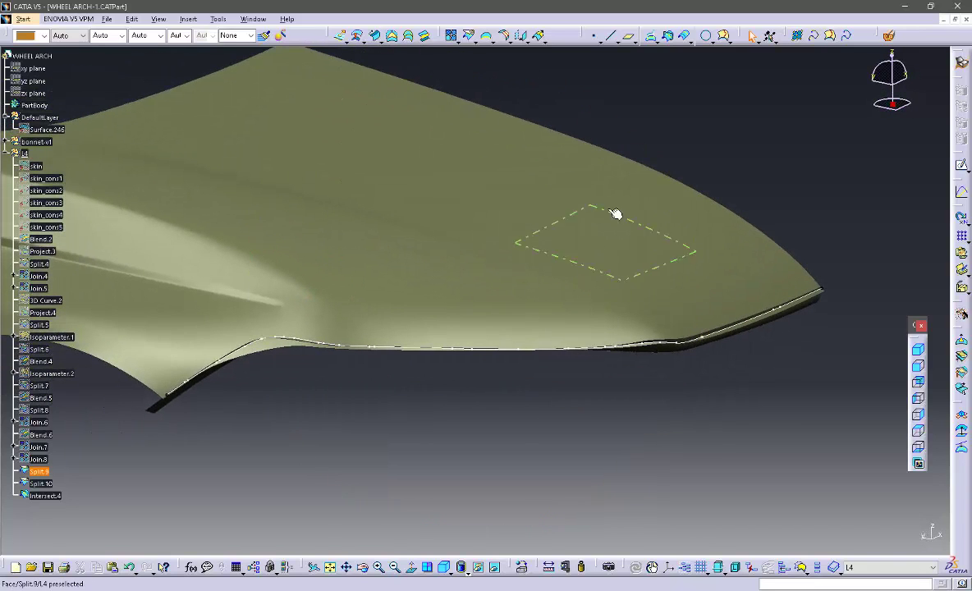
click(468, 35)
click(466, 284)
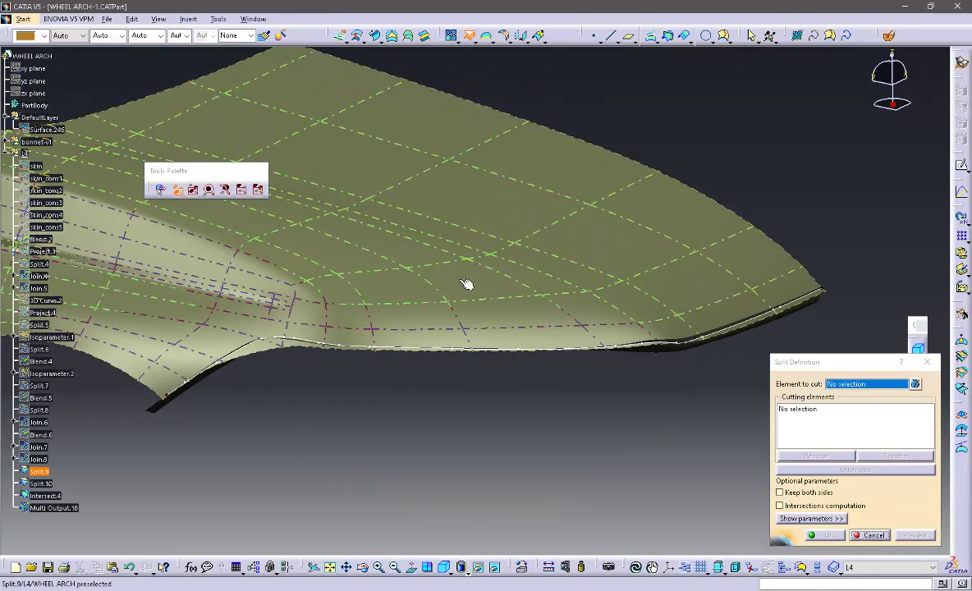
click(731, 340)
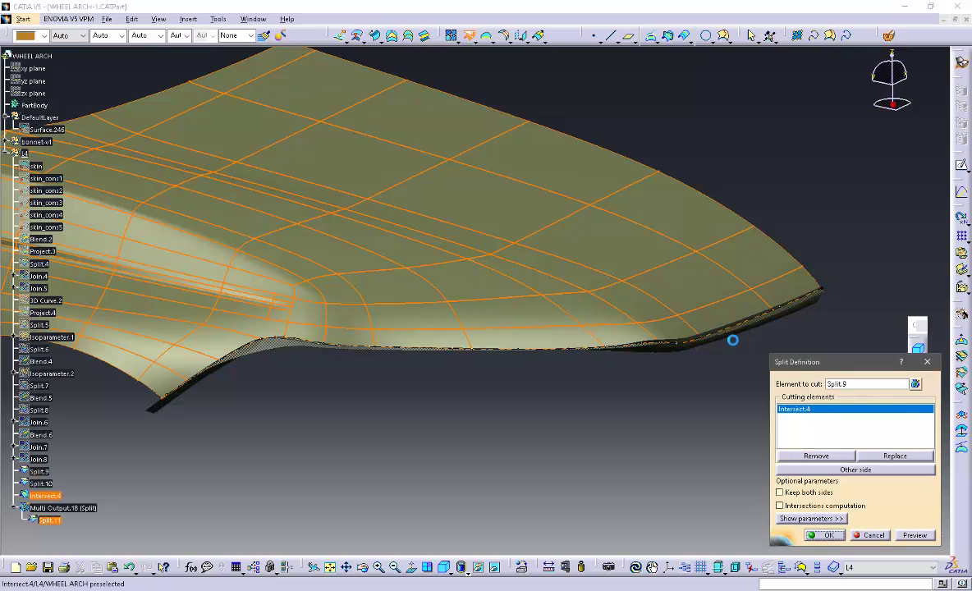
click(828, 535)
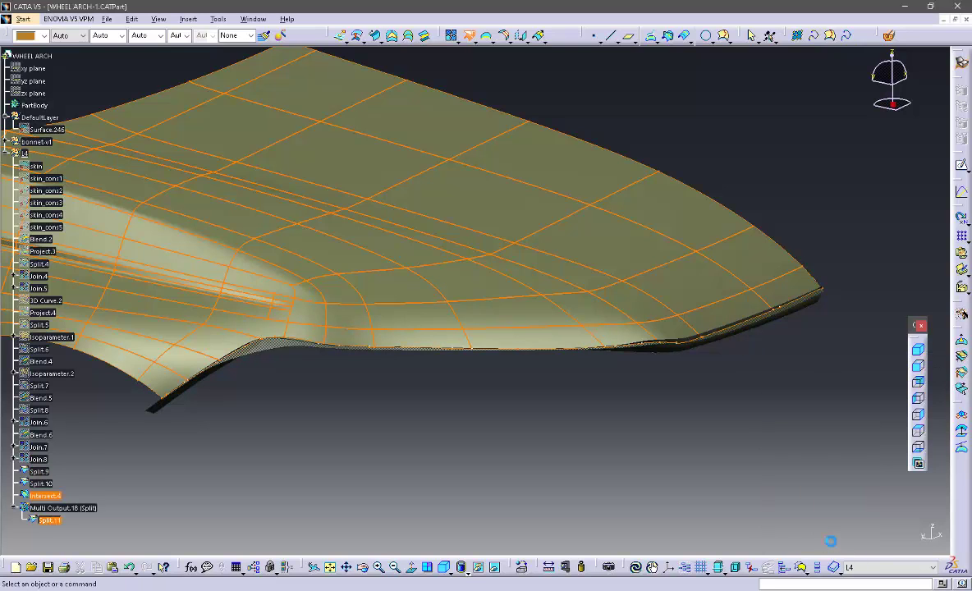
Extrapolate the outer end of the half front edge surface so it reaches past the bonnet's corner.
middle_drag(647, 405, 462, 285)
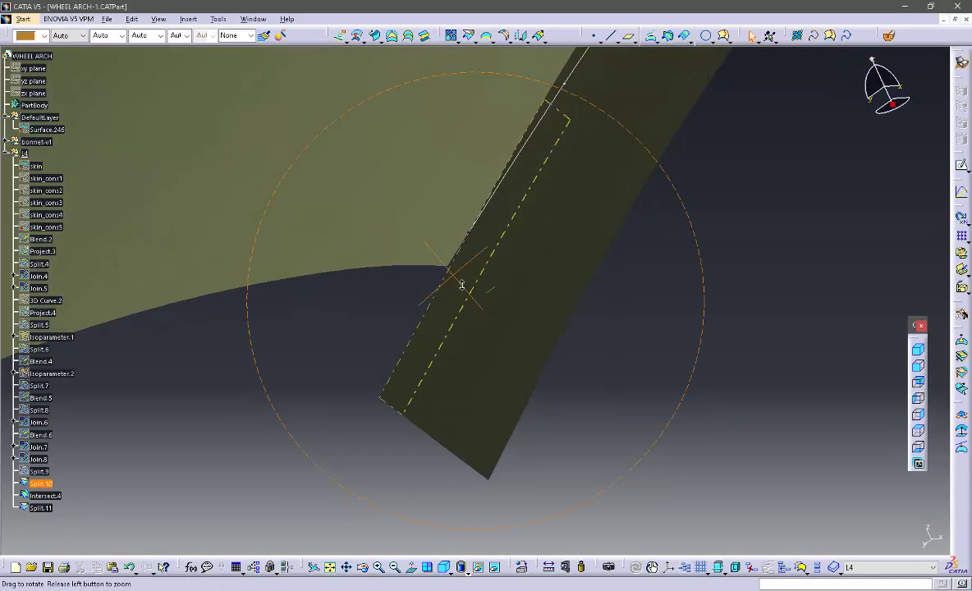
middle_drag(327, 331, 532, 346)
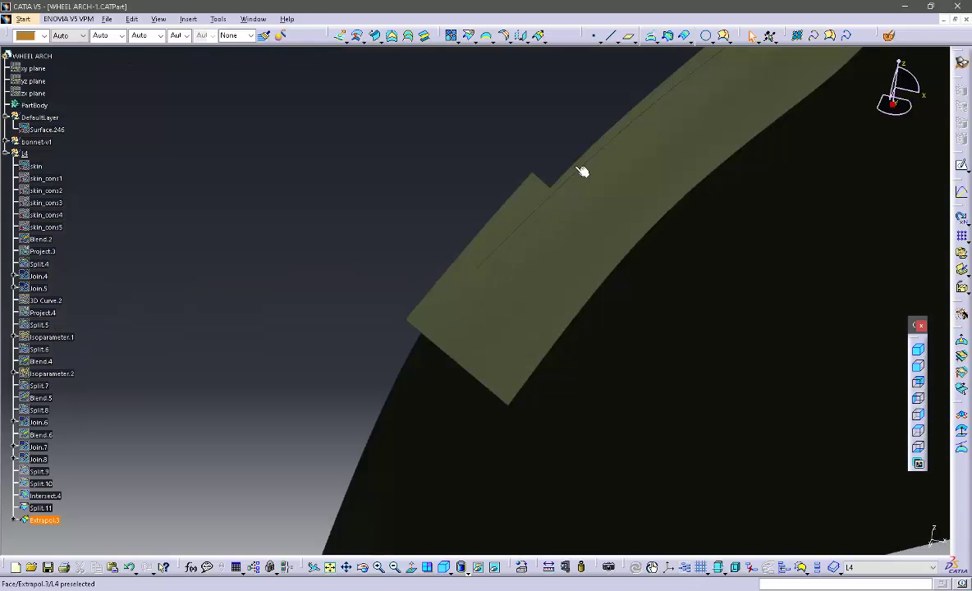
middle_drag(401, 240, 476, 247)
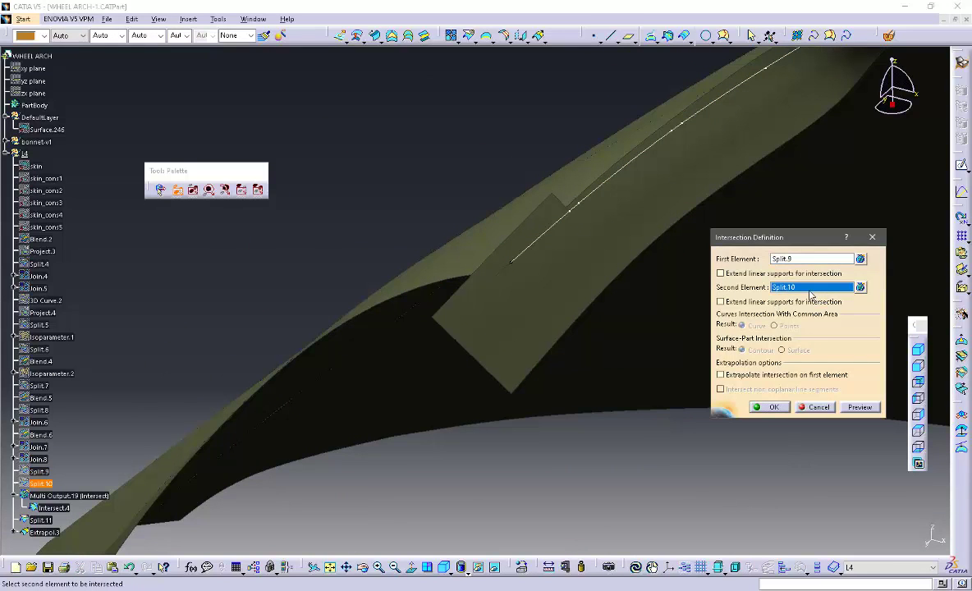
Examine the parents of Intersect.4 by toggling the visibility of Split.9 and Split.10.
click(818, 408)
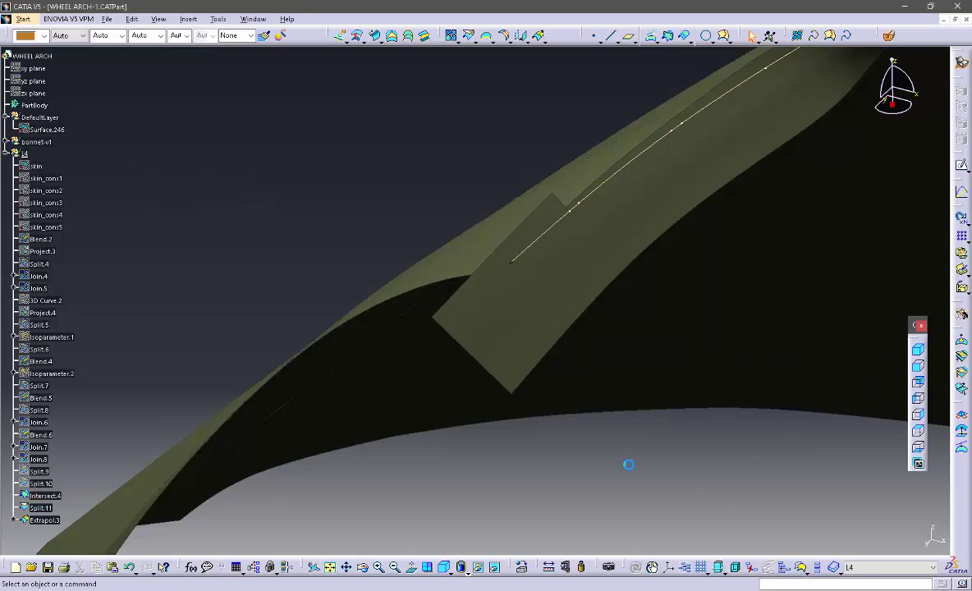
middle_drag(628, 465, 627, 434)
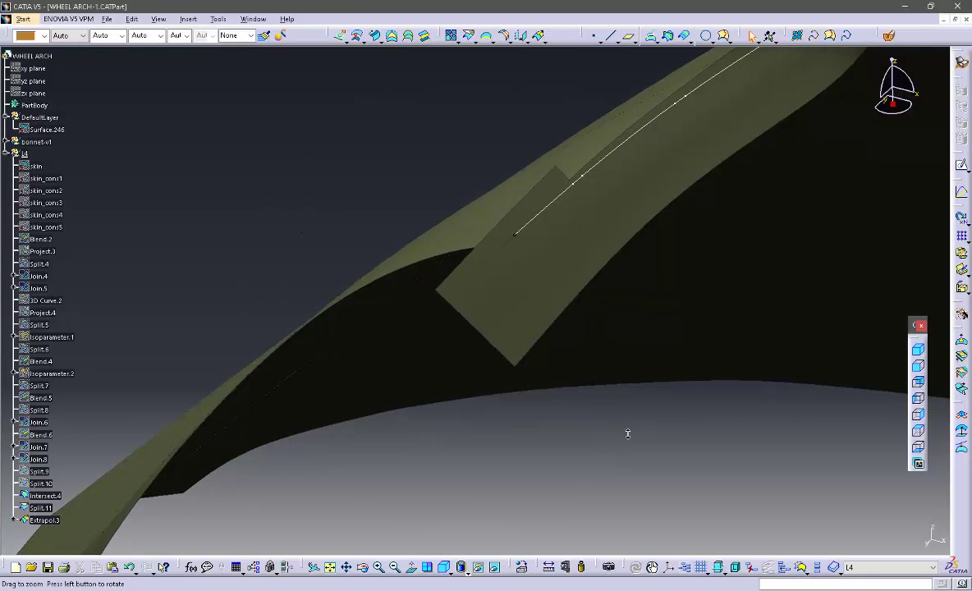
right_click(49, 497)
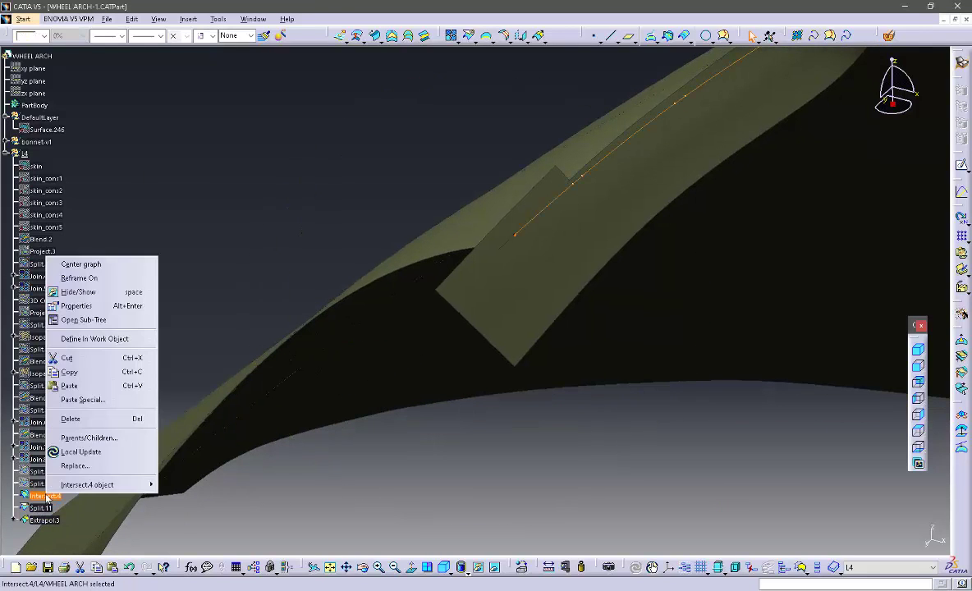
click(88, 438)
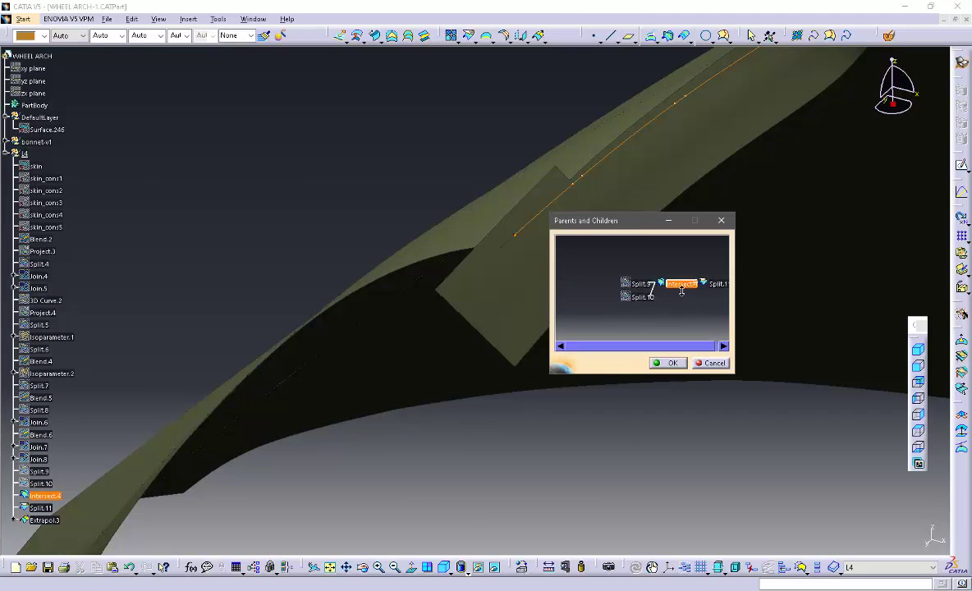
right_click(639, 281)
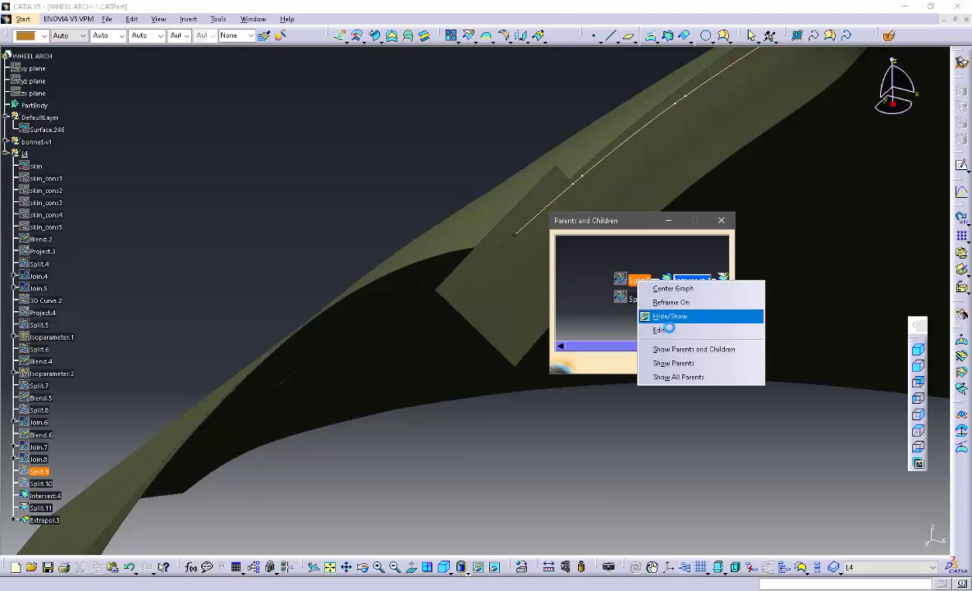
click(666, 316)
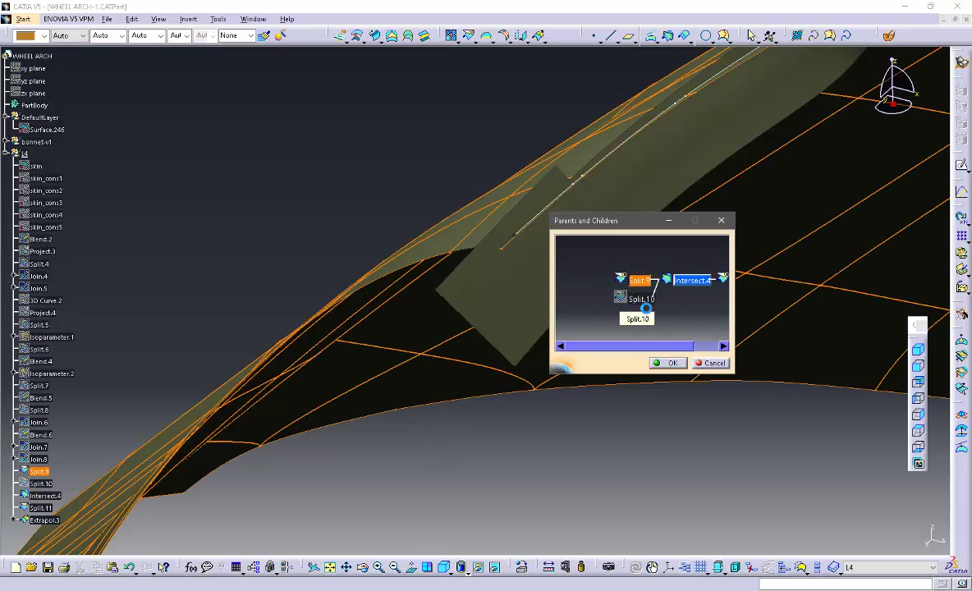
right_click(640, 299)
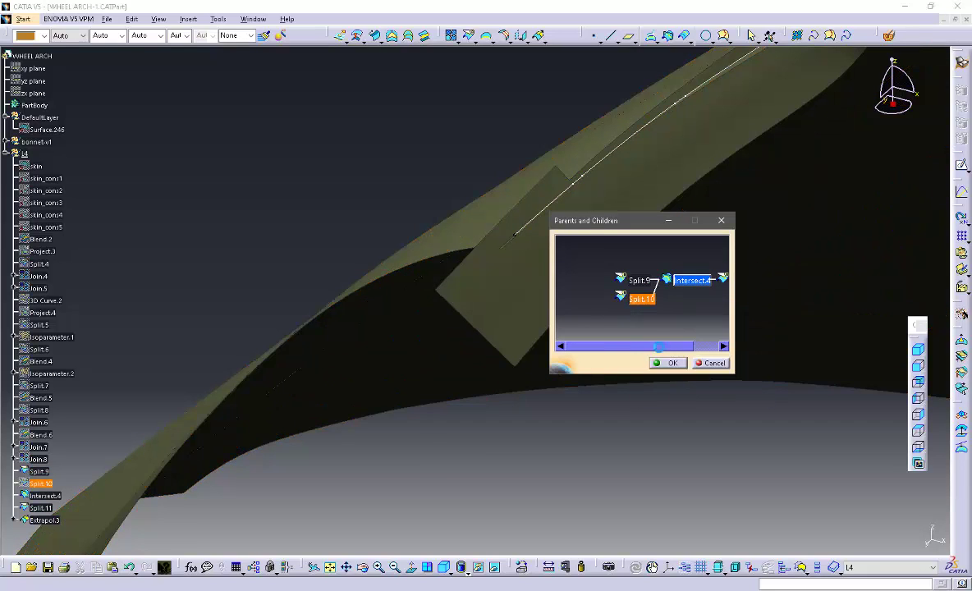
middle_drag(459, 206, 238, 302)
right_click(644, 298)
click(661, 334)
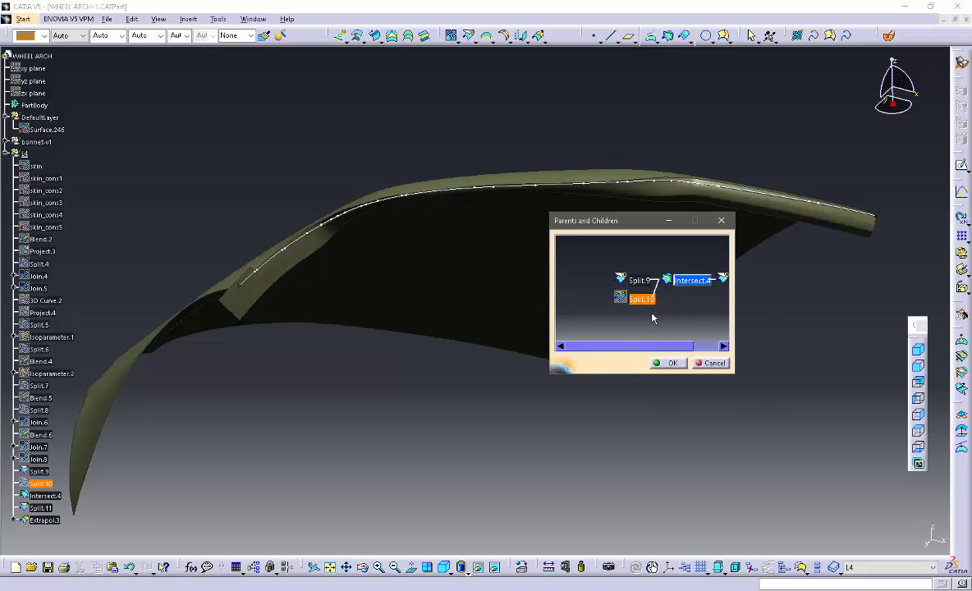
right_click(637, 281)
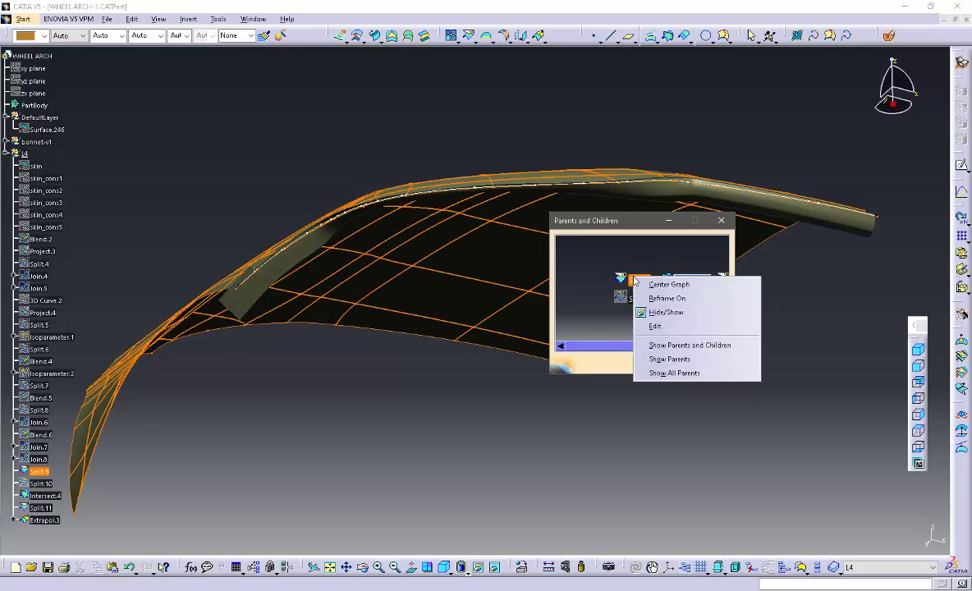
click(664, 311)
Edit the intersection curve to use the extrapolated front edge surface, Extrapol.3, as its second element.
right_click(685, 283)
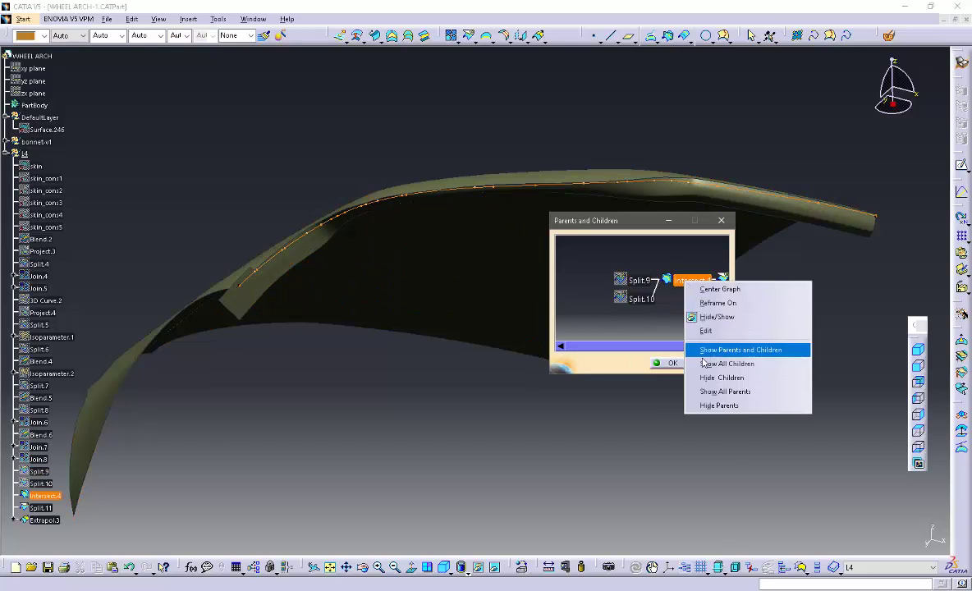
click(719, 332)
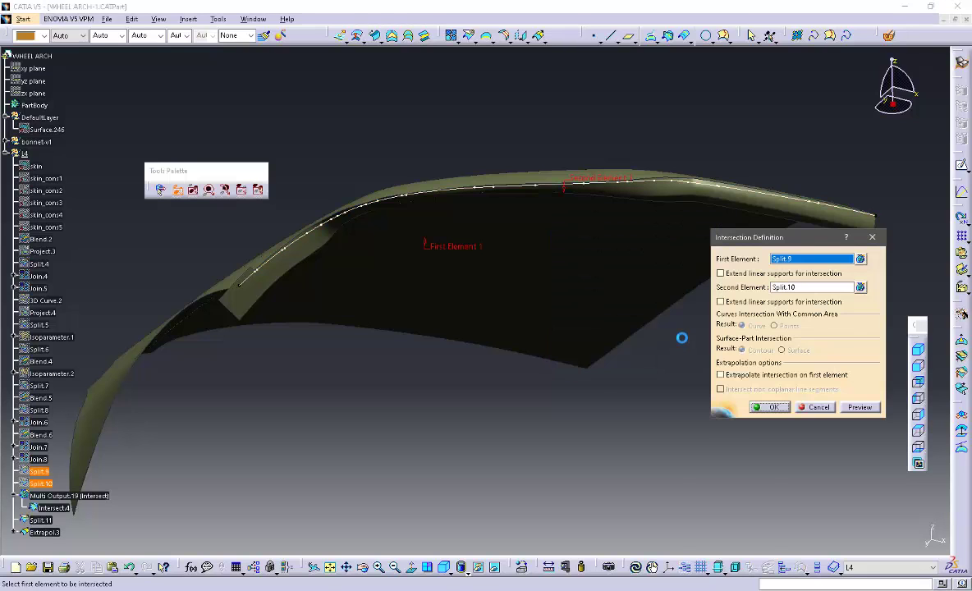
click(809, 291)
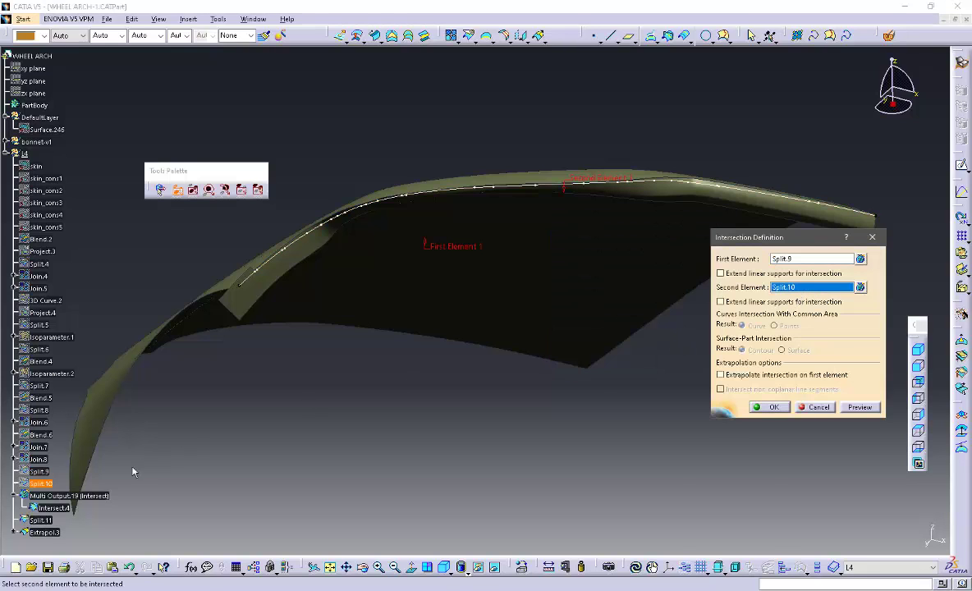
click(49, 532)
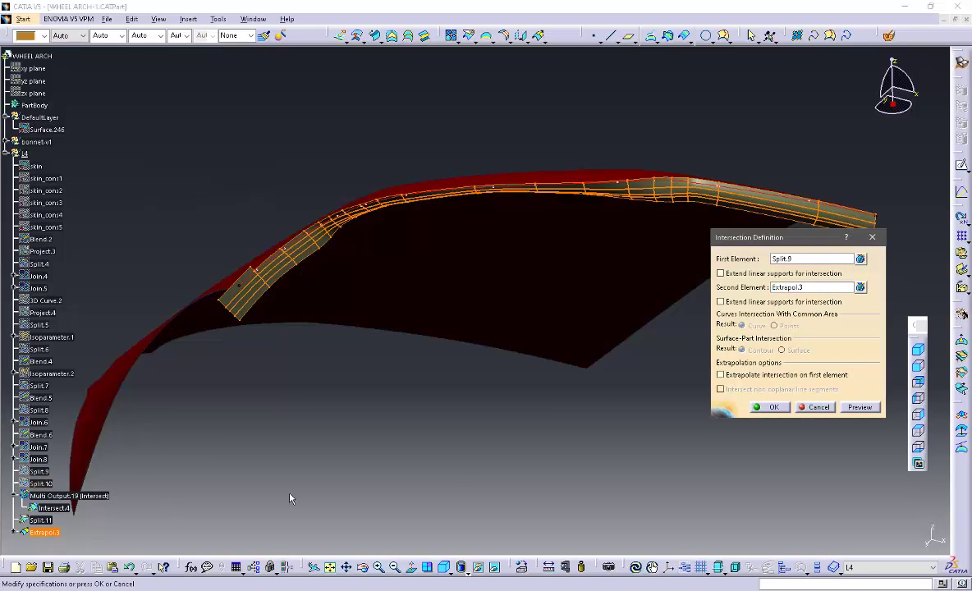
click(772, 407)
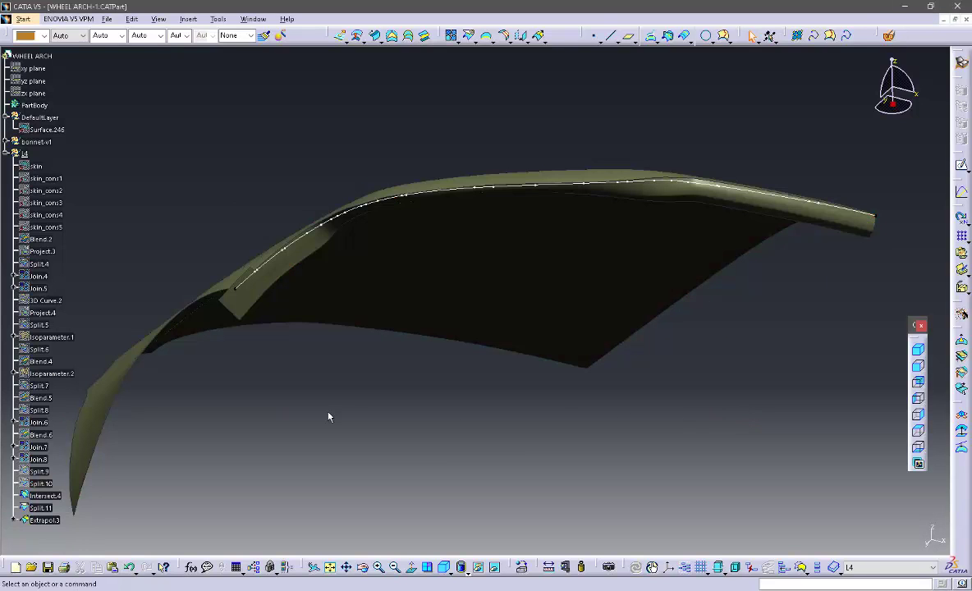
Split the extrapolated front edge surface with the updated intersection curve, keeping the part below the bonnet edge.
middle_drag(303, 379, 533, 364)
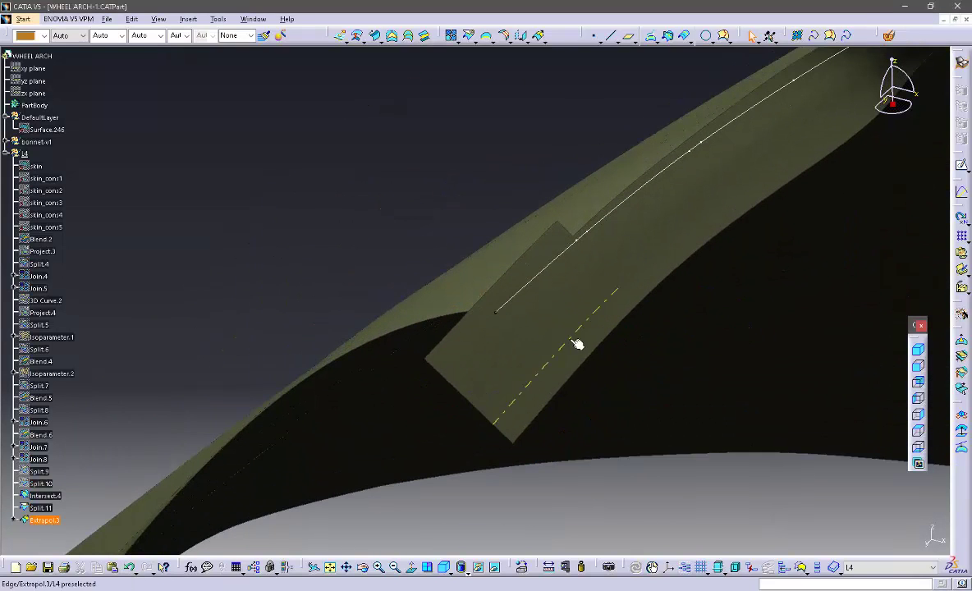
click(470, 37)
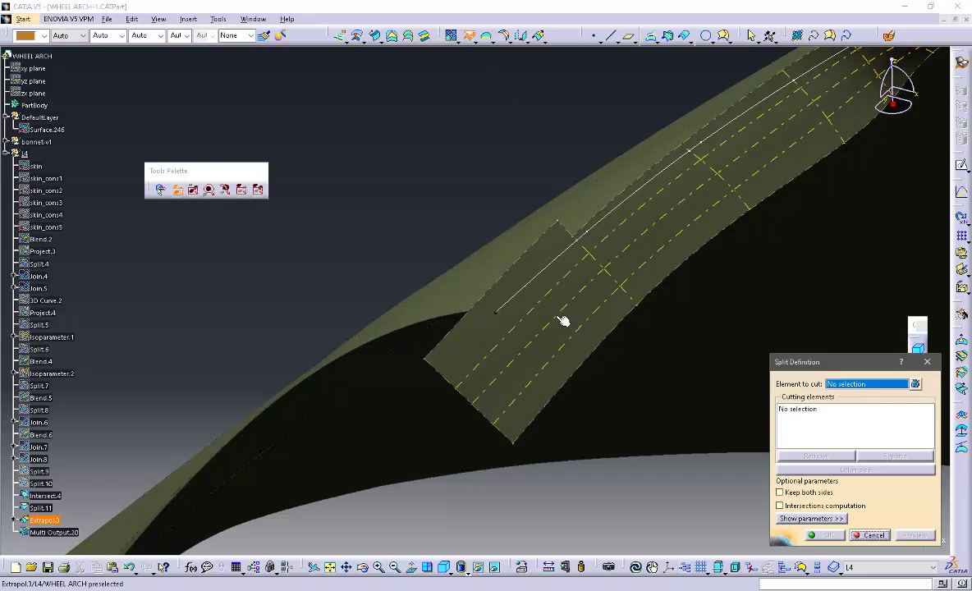
click(563, 320)
click(553, 275)
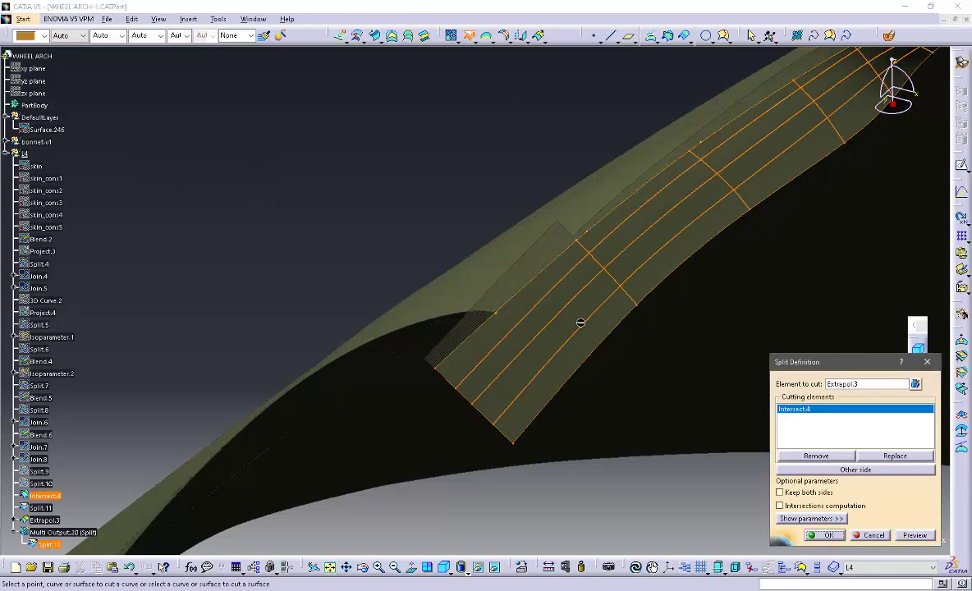
click(828, 536)
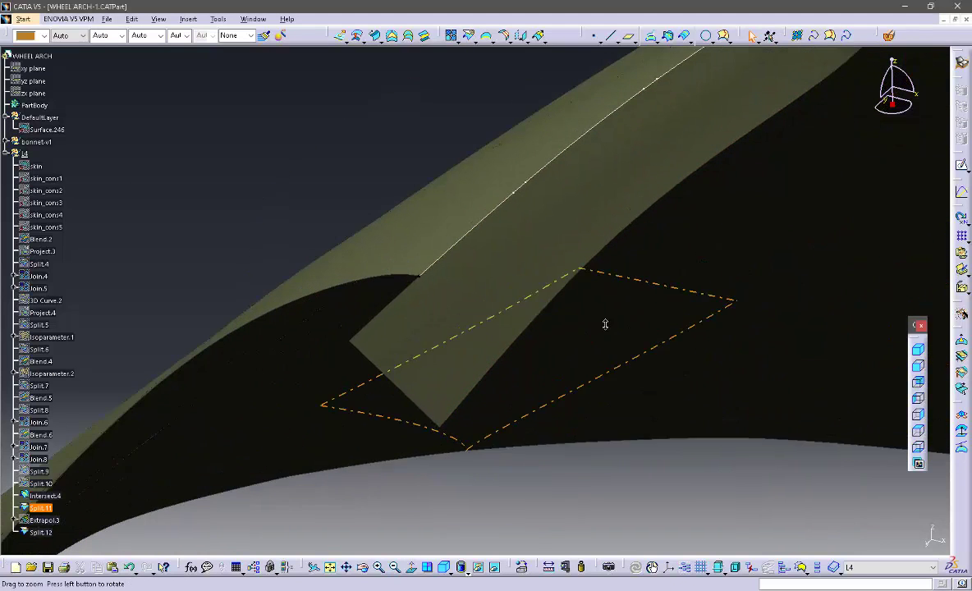
click(812, 36)
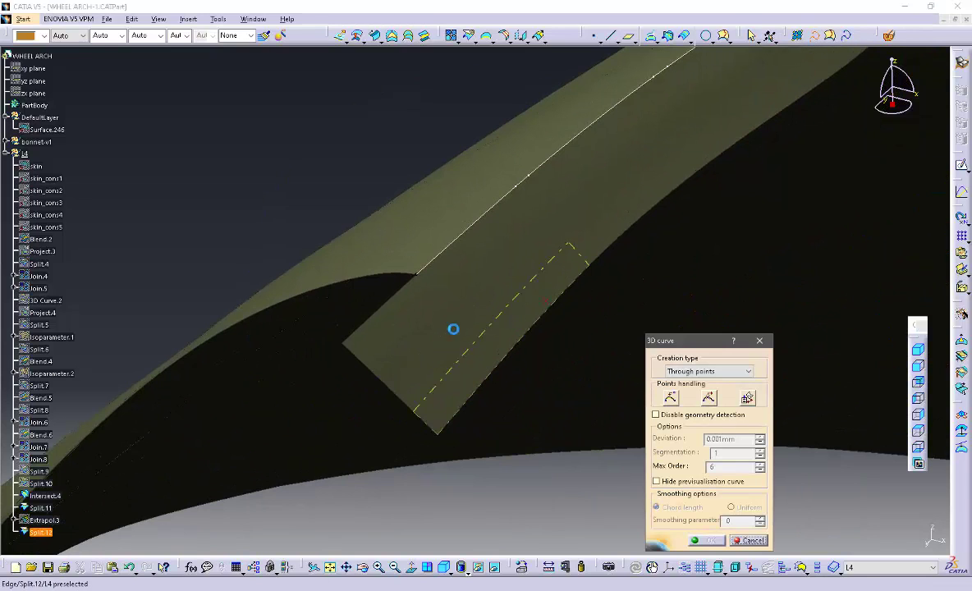
click(417, 277)
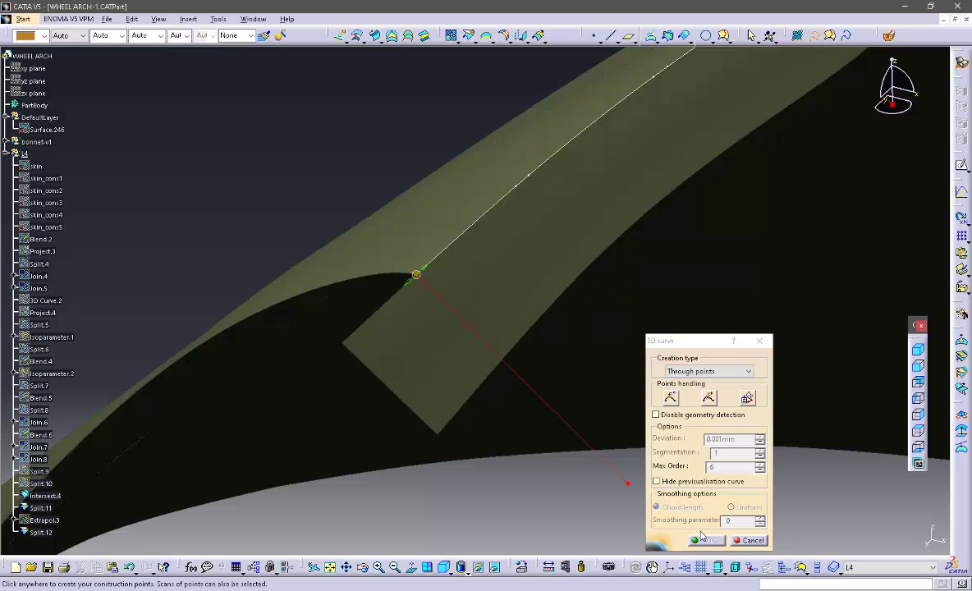
click(751, 540)
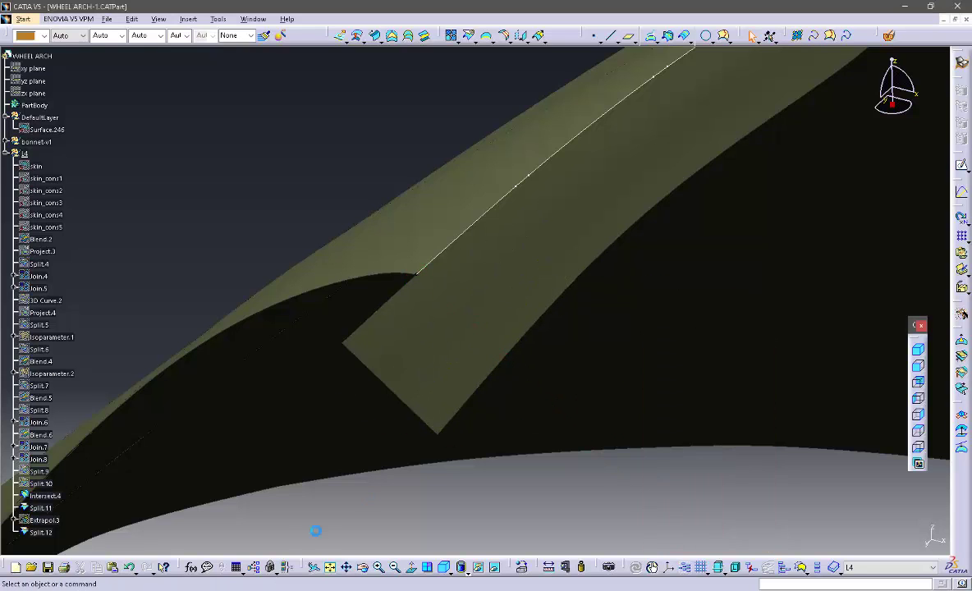
Bring the hidden skin surface back into visible space.
click(495, 568)
click(513, 392)
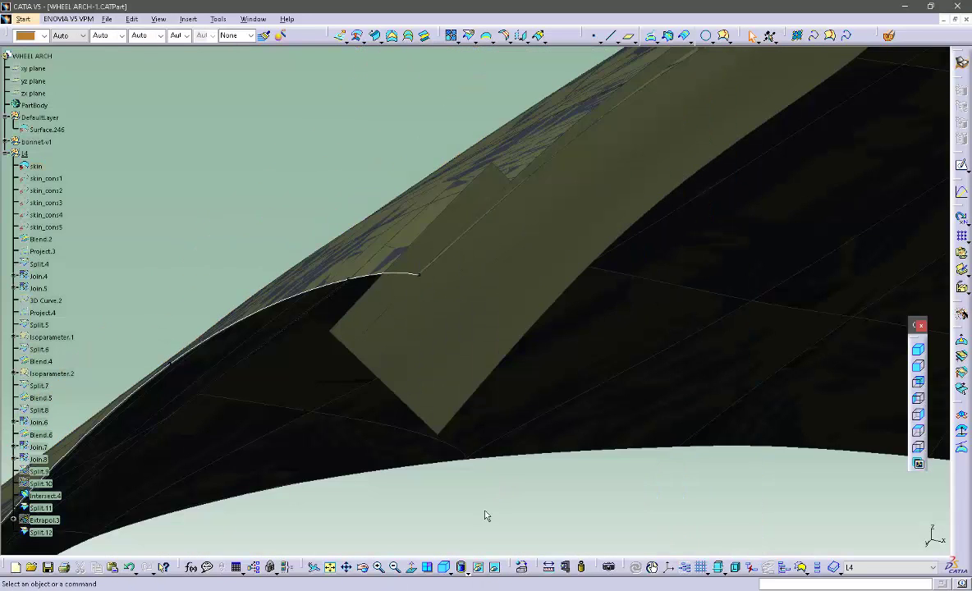
middle_drag(449, 215, 472, 260)
mouse_move(578, 369)
middle_down()
mouse_move(598, 338)
mouse_move(613, 334)
mouse_move(588, 372)
middle_up()
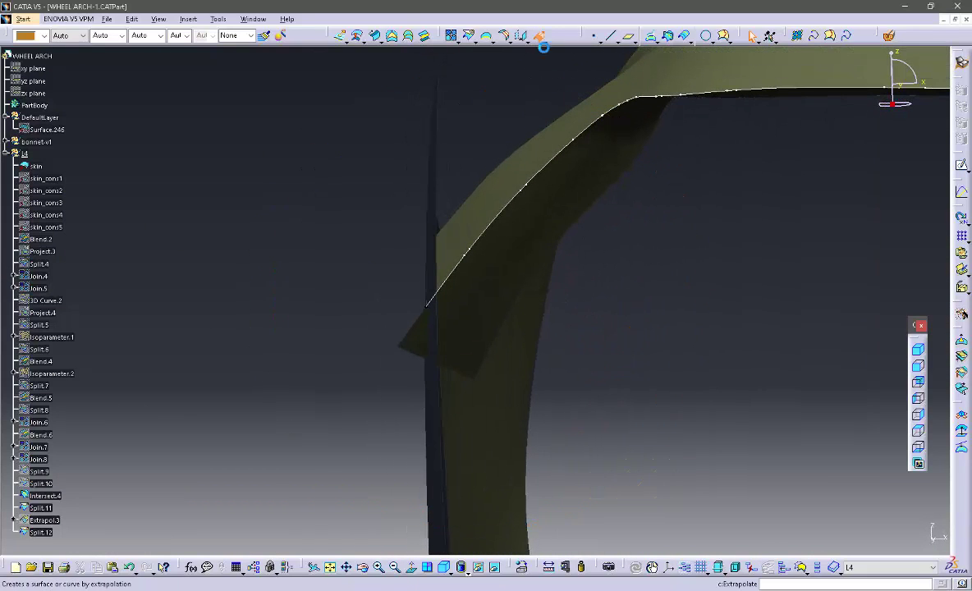
click(538, 36)
click(467, 383)
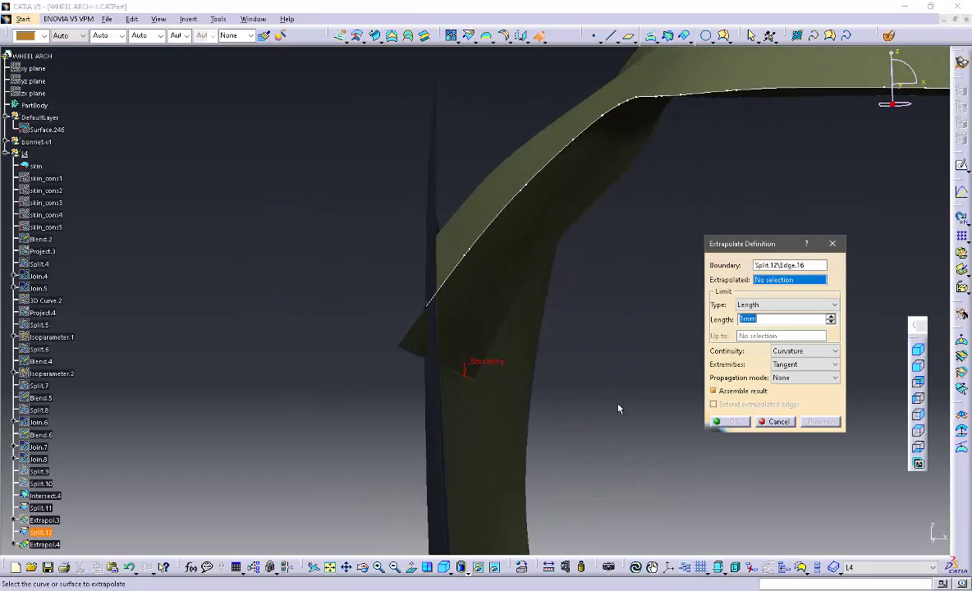
click(776, 422)
Create a boundary curve with tangent continuity along the outer end edge of the trimmed front edge surface.
middle_drag(704, 399, 669, 336)
click(488, 38)
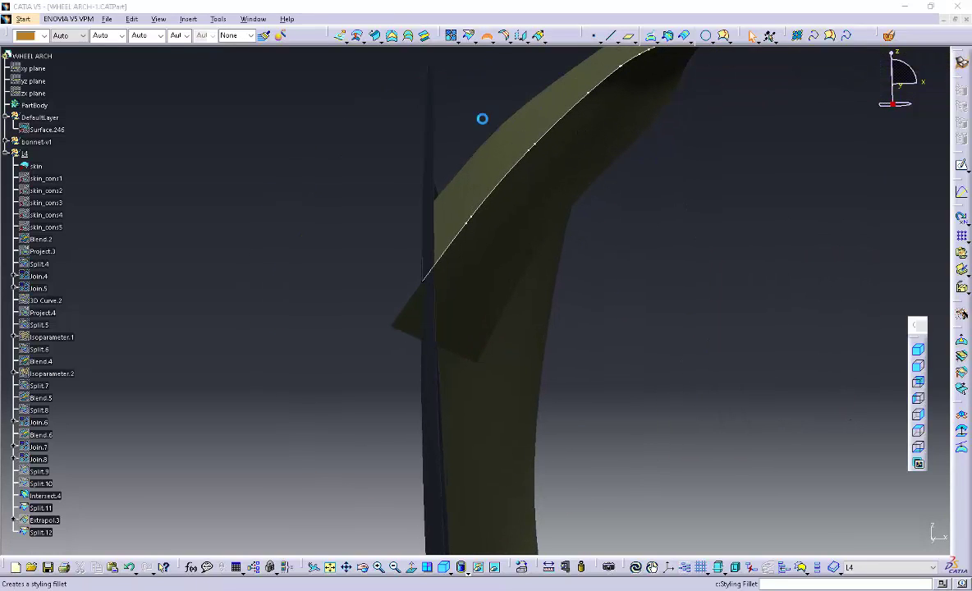
click(458, 358)
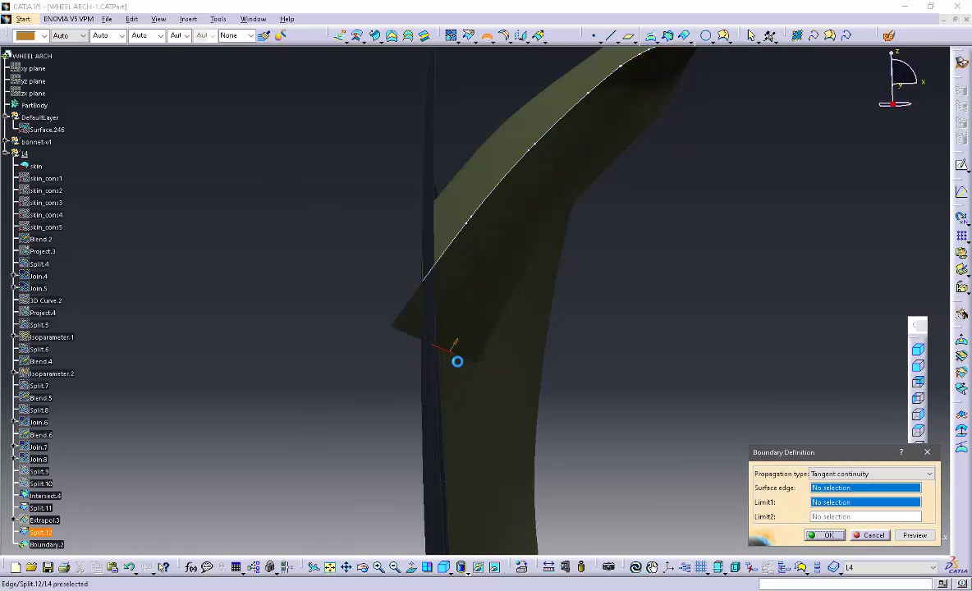
click(827, 534)
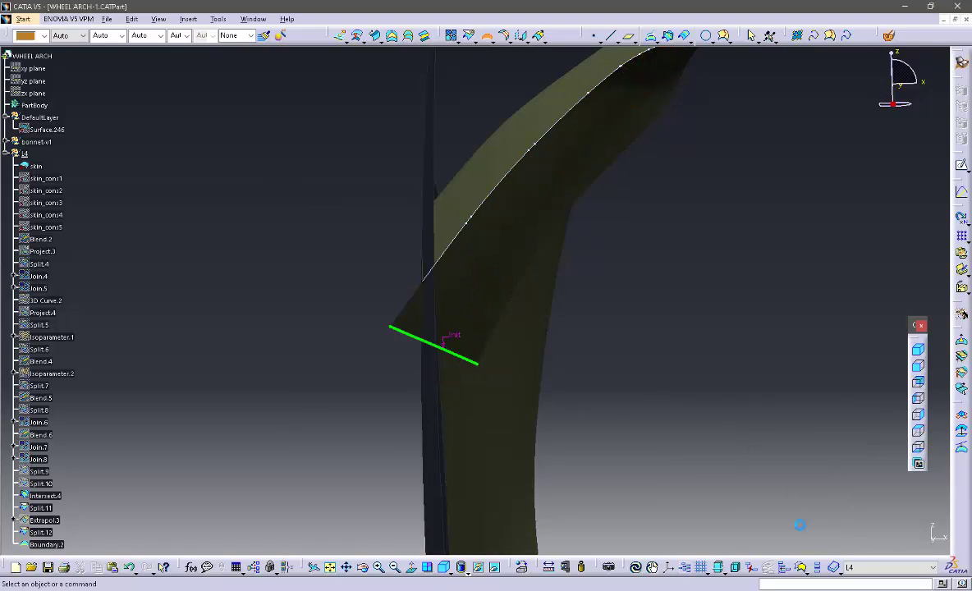
Extrapolate the trimmed front edge surface from its outer end boundary with curvature continuity and tangent extremities.
click(539, 37)
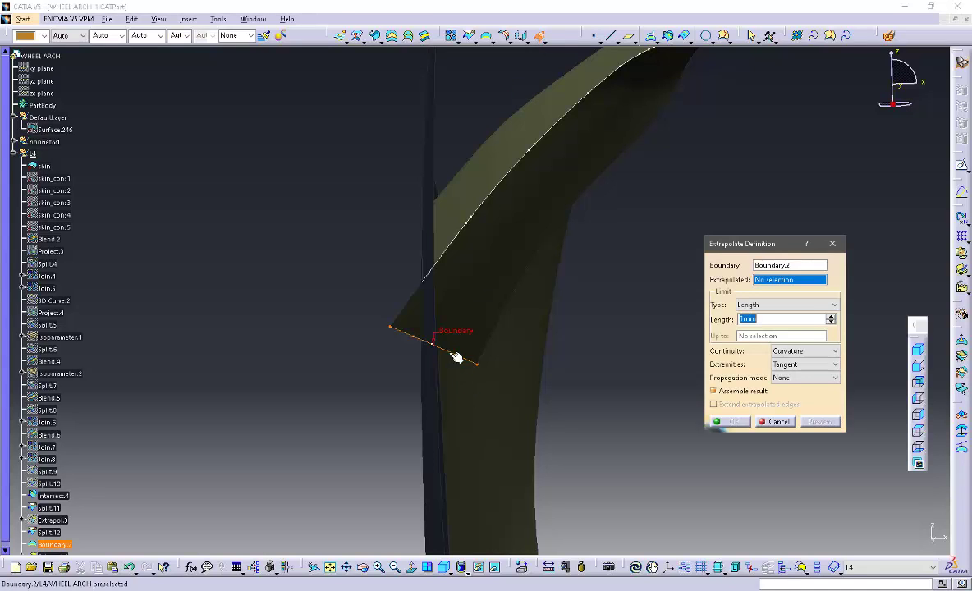
click(476, 327)
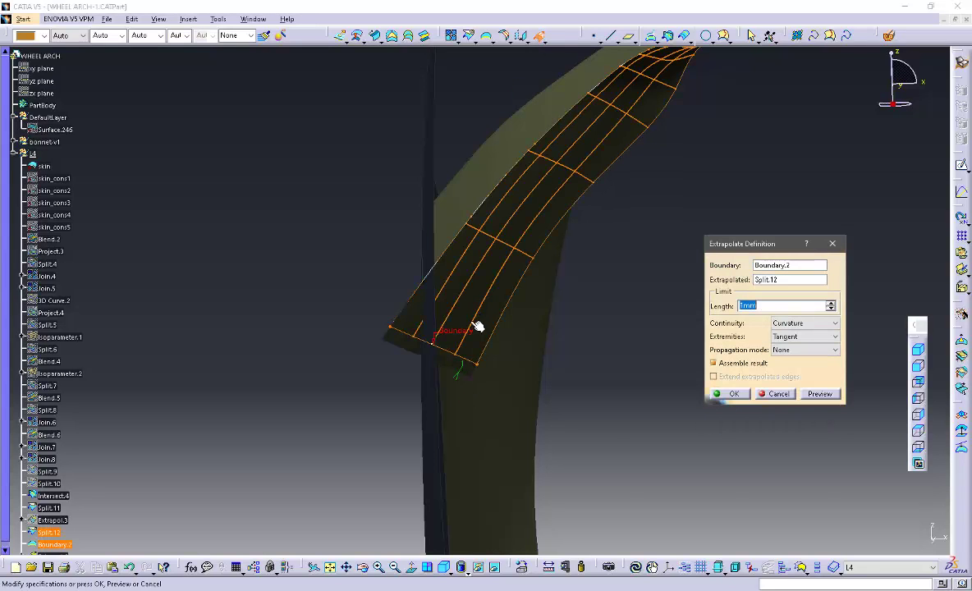
click(831, 303)
middle_drag(332, 366, 502, 288)
click(741, 396)
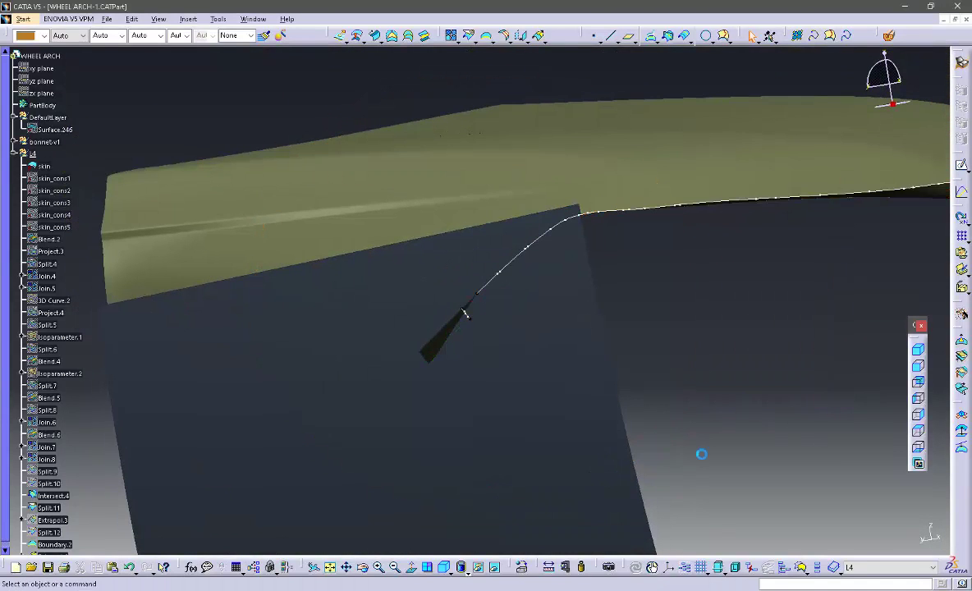
Create a boundary curve with tangent continuity along the curved wheel arch edge of the bonnet surface.
middle_drag(574, 271, 455, 291)
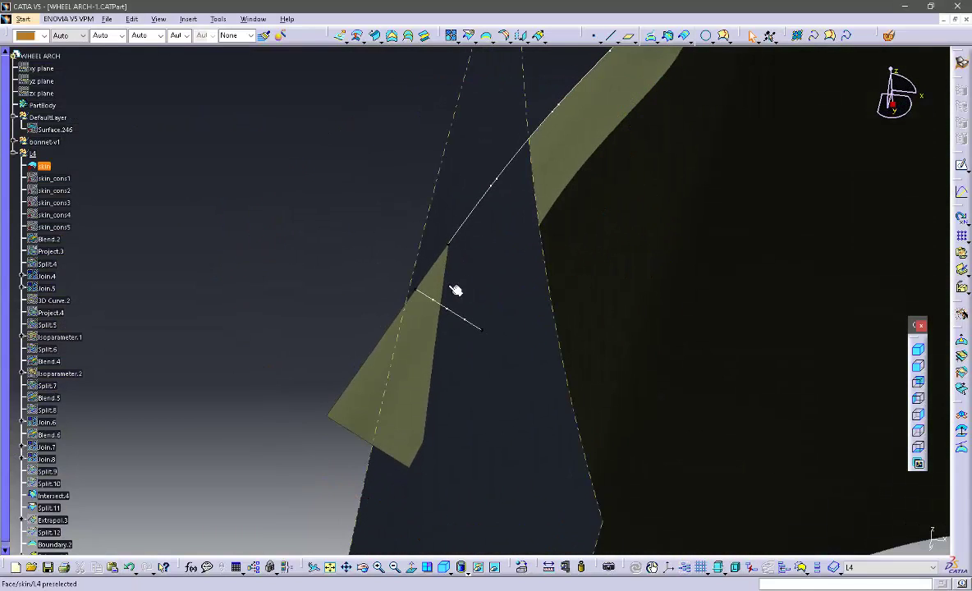
middle_drag(386, 197, 384, 308)
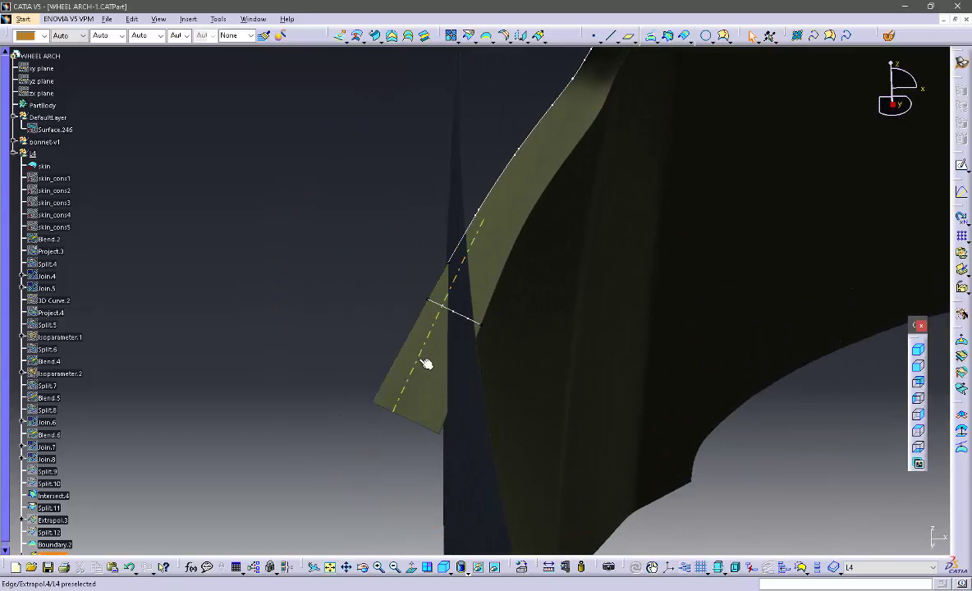
scroll(144, 435, down, 4)
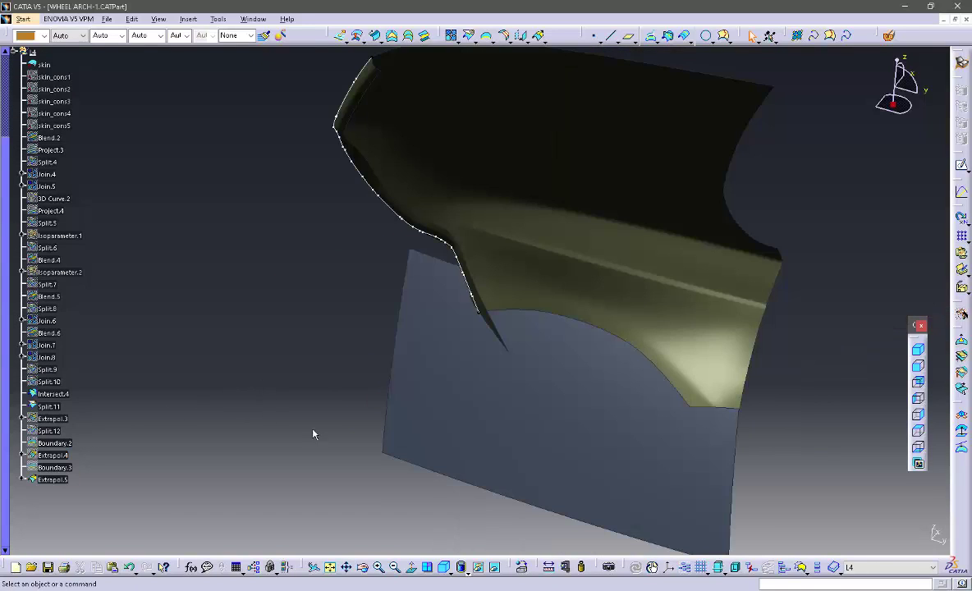
middle_drag(314, 433, 526, 14)
middle_drag(450, 50, 545, 76)
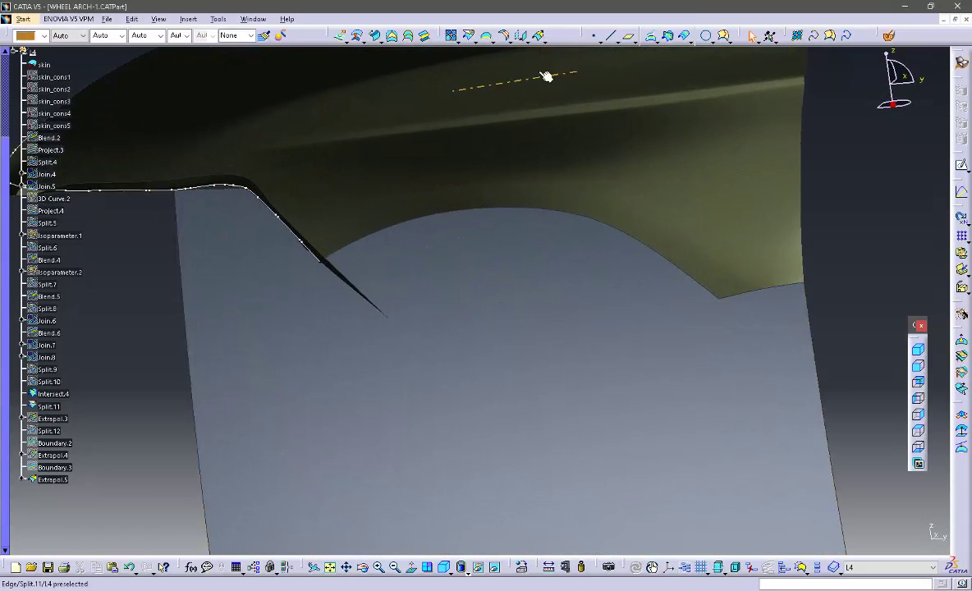
click(485, 37)
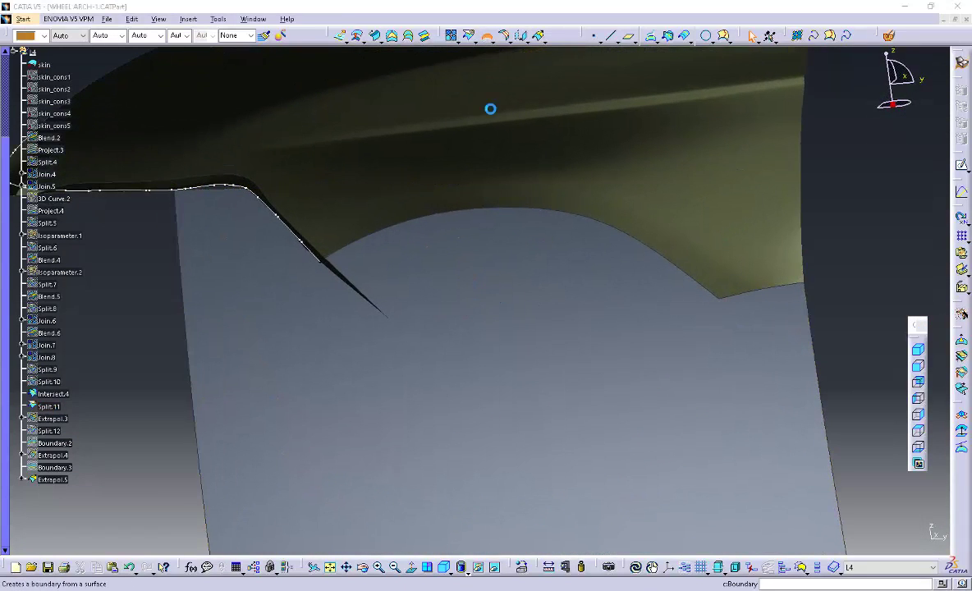
click(674, 266)
middle_drag(640, 282, 508, 248)
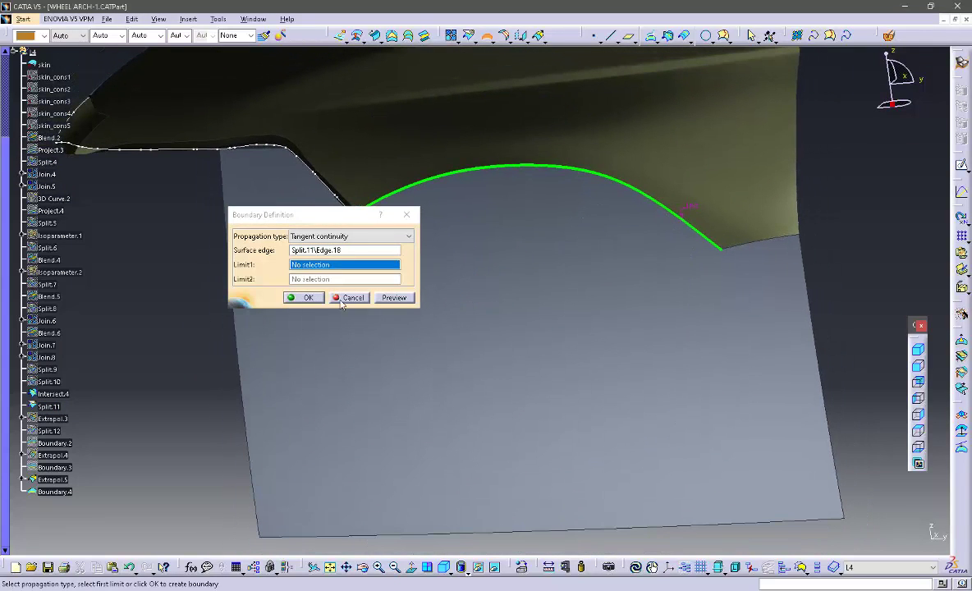
click(342, 298)
Project the wheel arch boundary curve normal onto the skin surface, keeping the nearest solution.
middle_drag(319, 306, 505, 266)
click(651, 37)
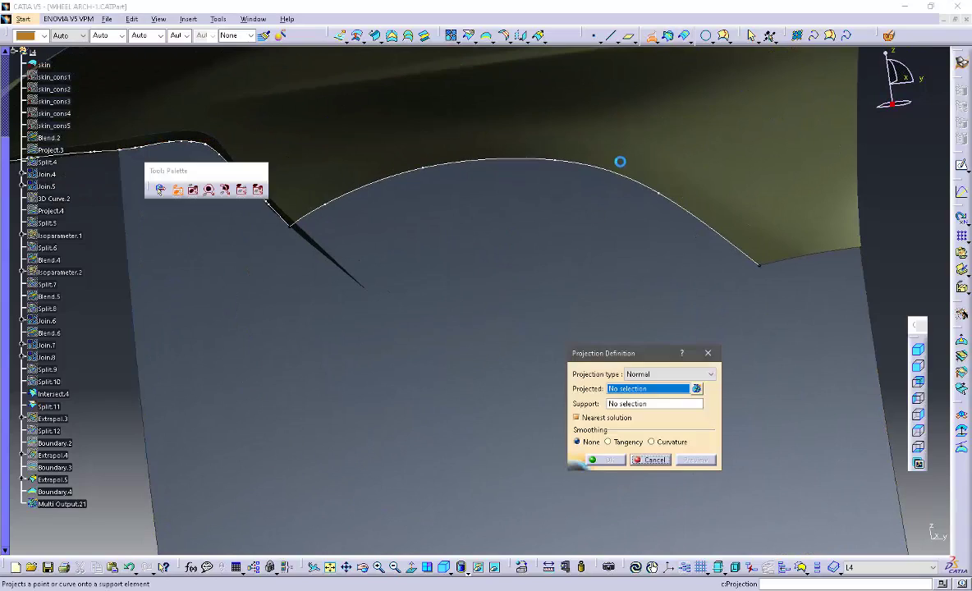
click(611, 174)
click(631, 321)
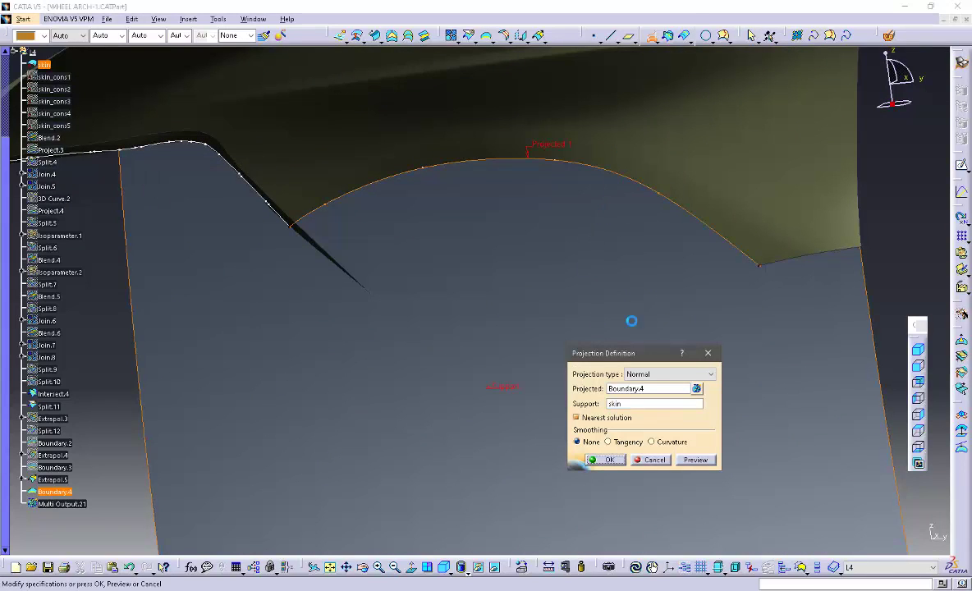
click(608, 461)
Create a Euclidean parallel curve of the projected wheel arch curve on the skin, offset 5 mm below it.
middle_drag(488, 247, 467, 305)
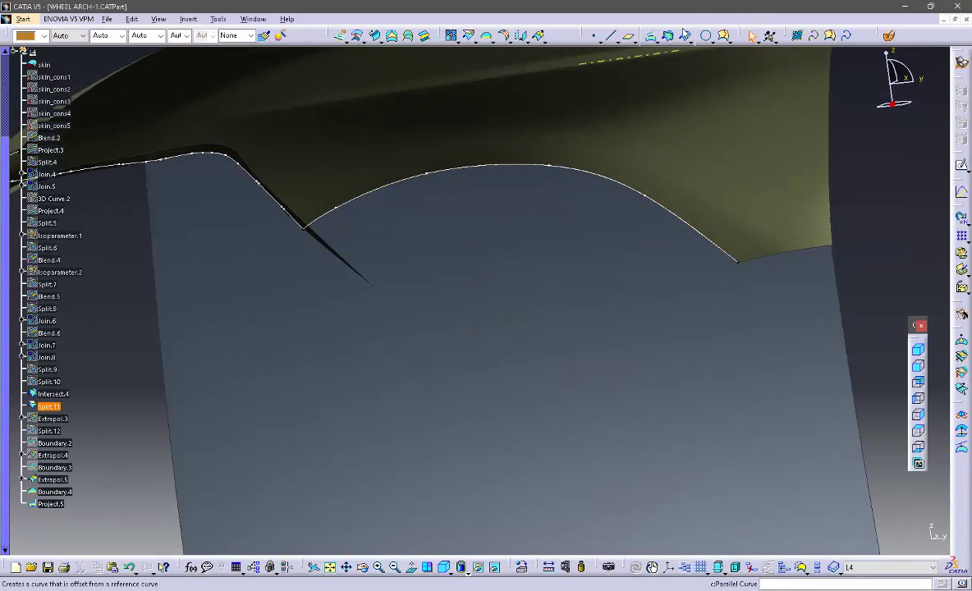
click(684, 37)
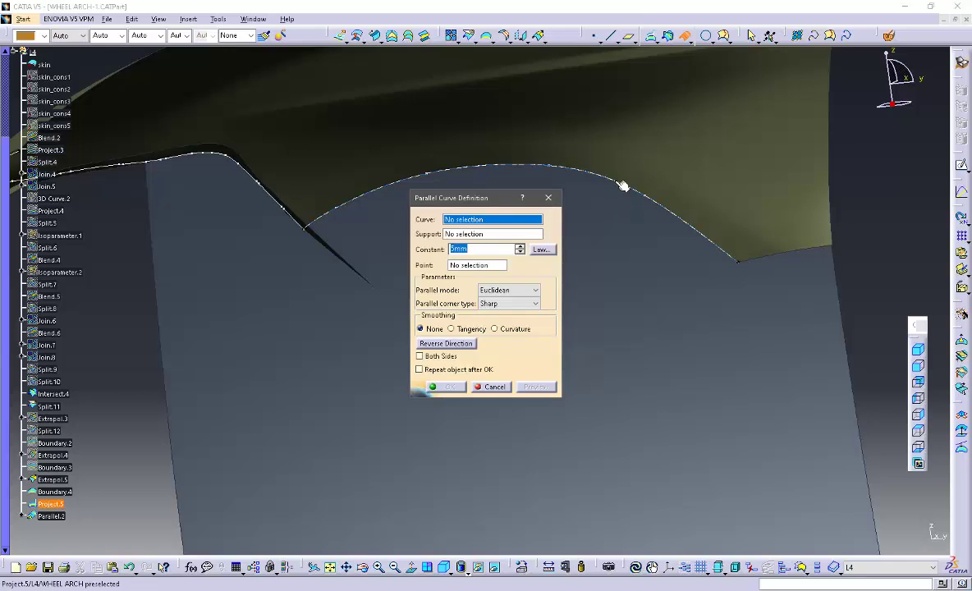
click(617, 179)
drag(510, 205, 631, 288)
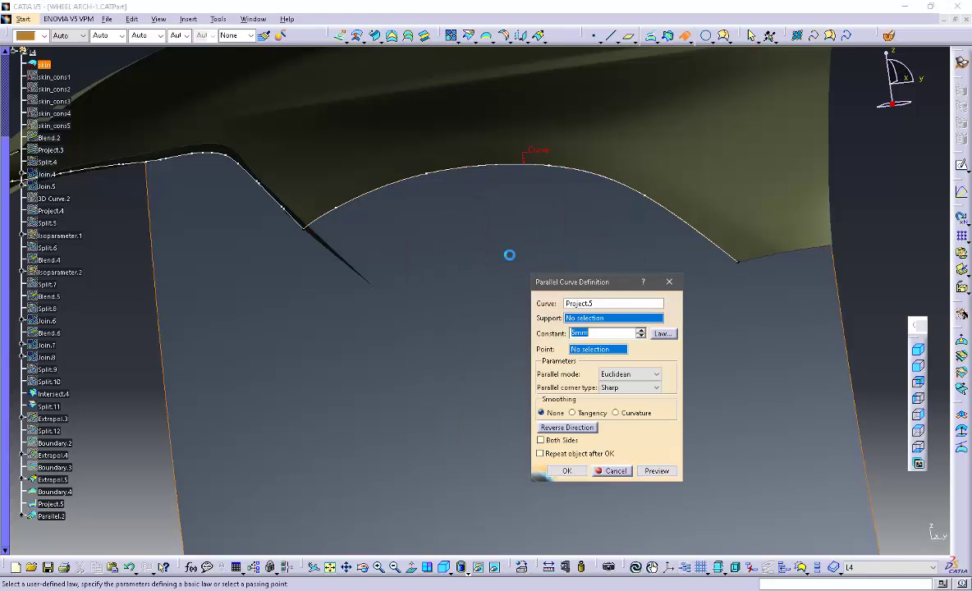
click(508, 256)
middle_drag(521, 288, 479, 217)
drag(489, 214, 488, 210)
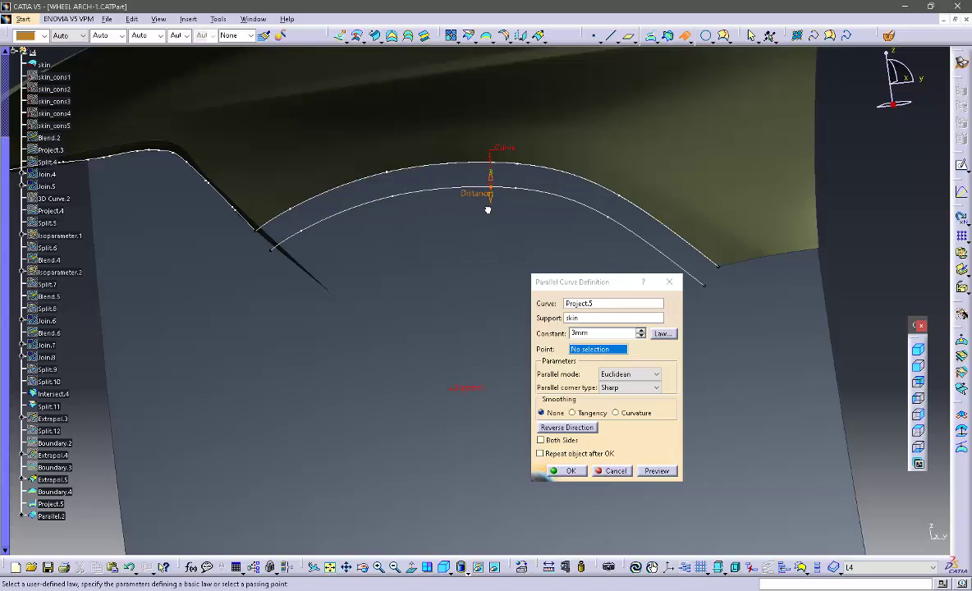
double_click(579, 333)
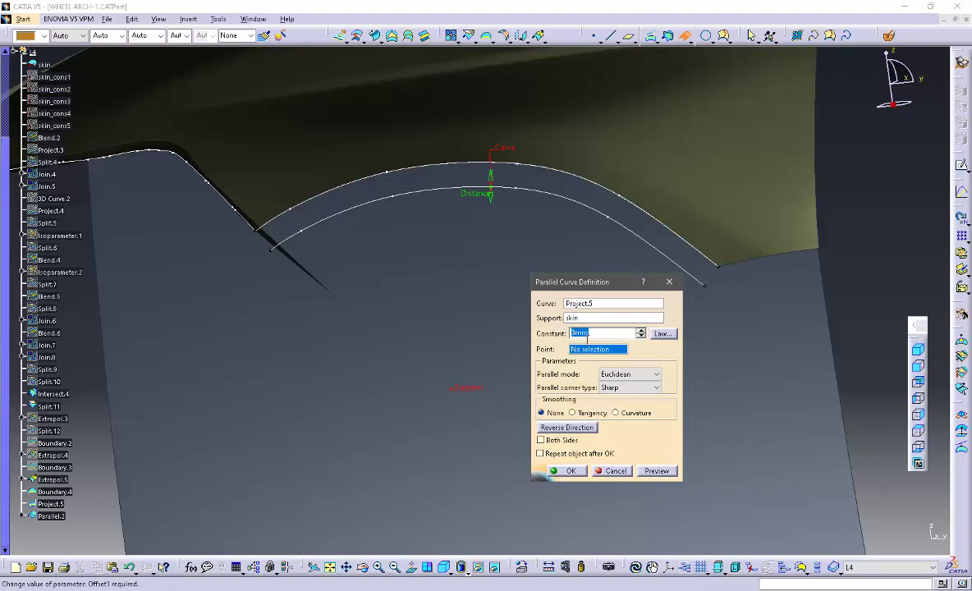
key(Return)
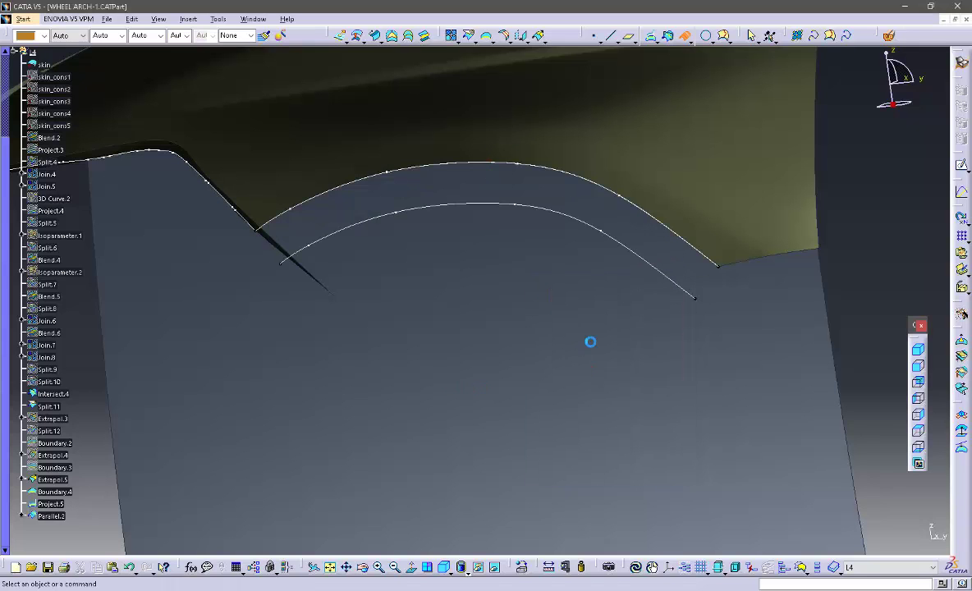
Intersect the skin surface with the extrapolated front edge surface, Extrapol.5.
middle_drag(584, 335, 790, 277)
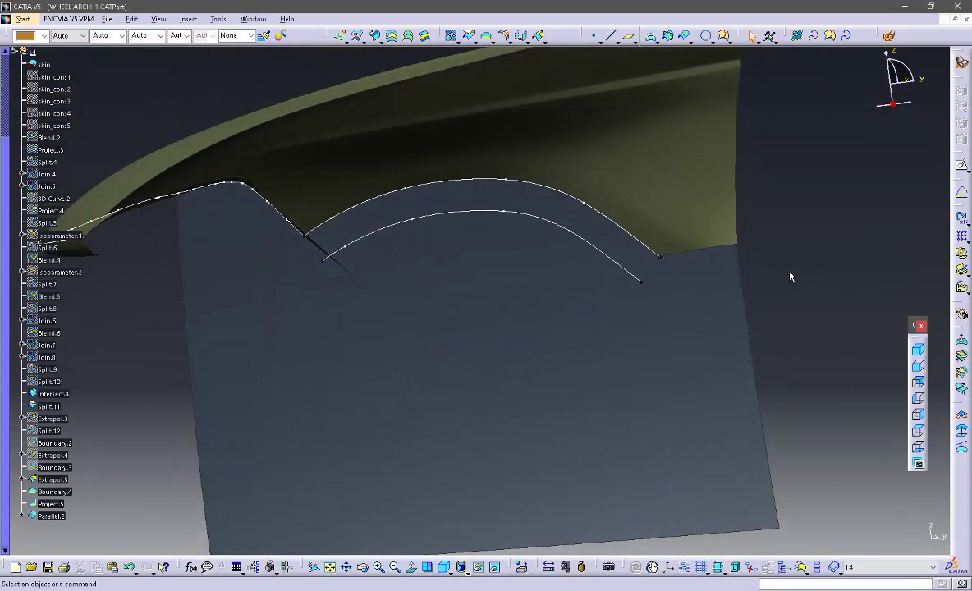
middle_drag(561, 317, 402, 324)
click(673, 39)
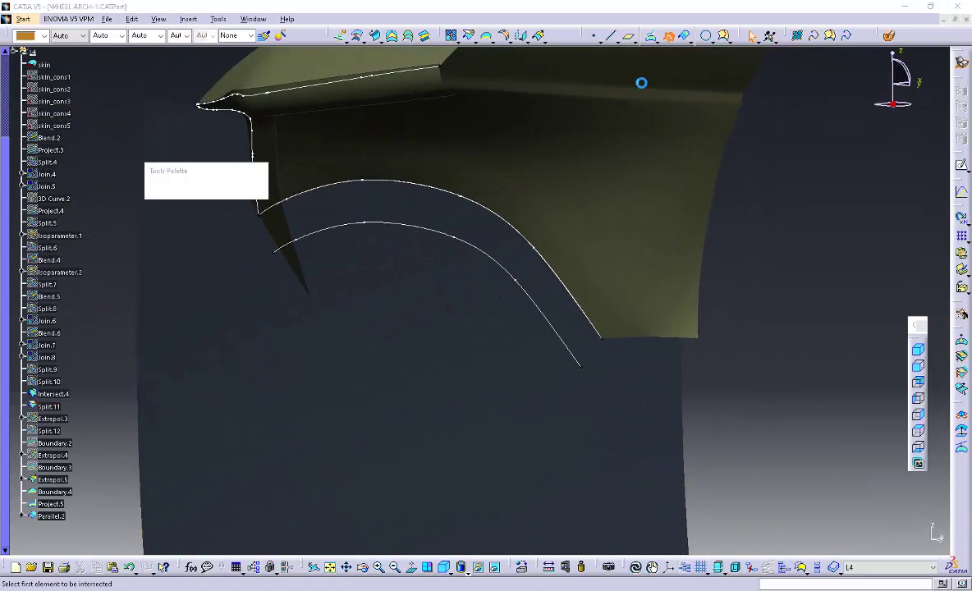
click(373, 289)
click(288, 238)
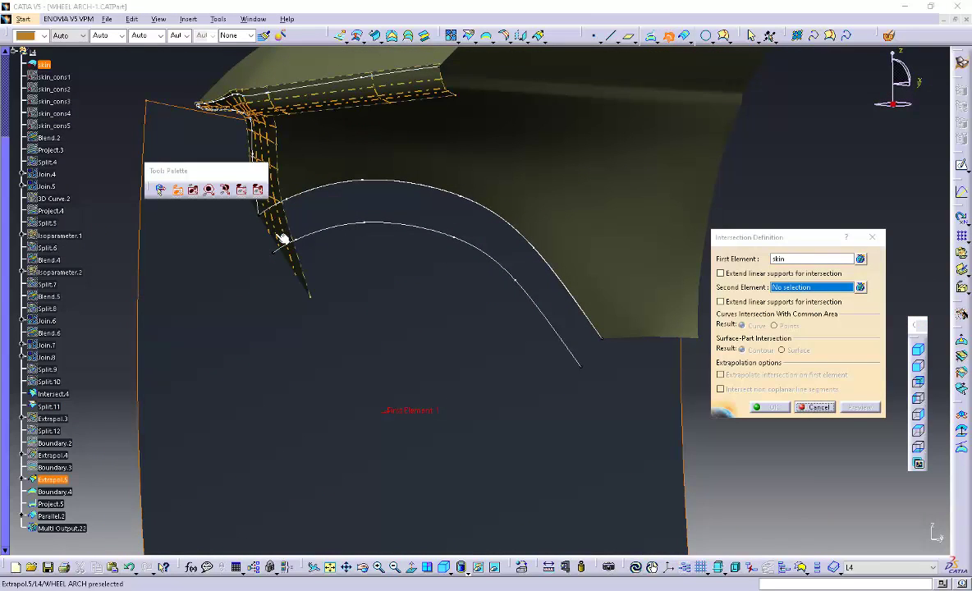
click(784, 407)
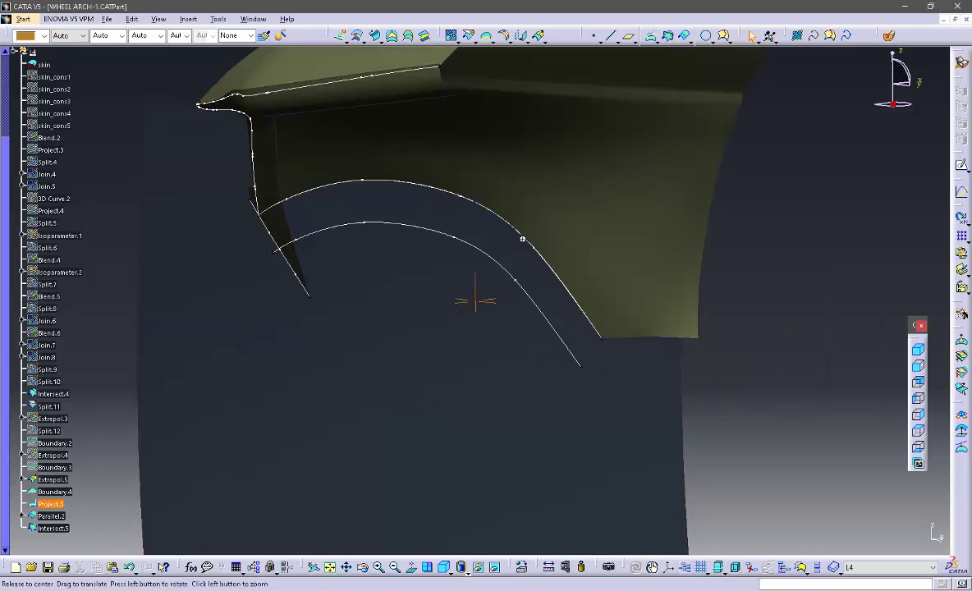
Draw a point-to-point line between the rear ends of the arch boundary and the parallel curve, supported on the skin.
middle_drag(469, 297, 440, 290)
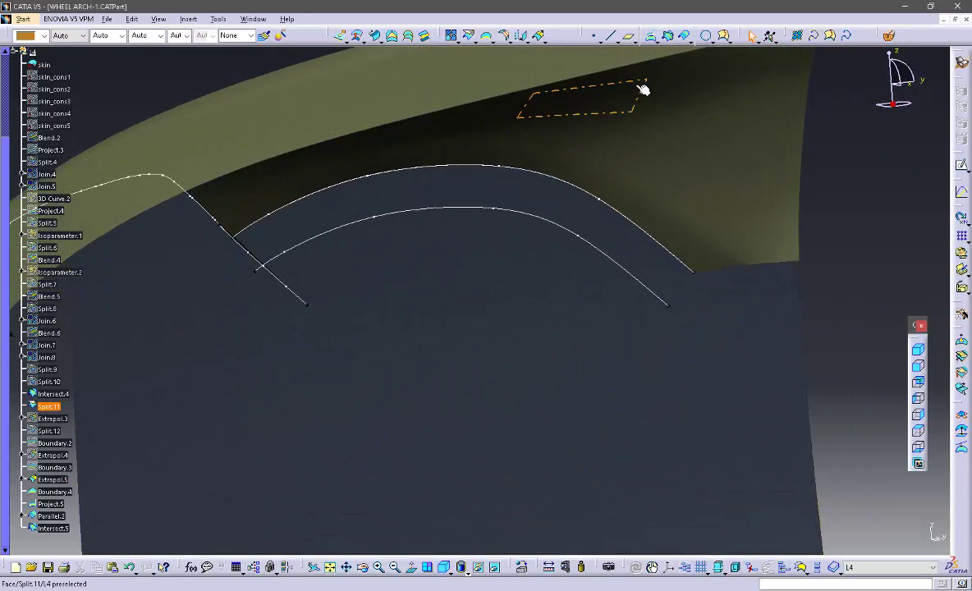
middle_drag(635, 295, 562, 280)
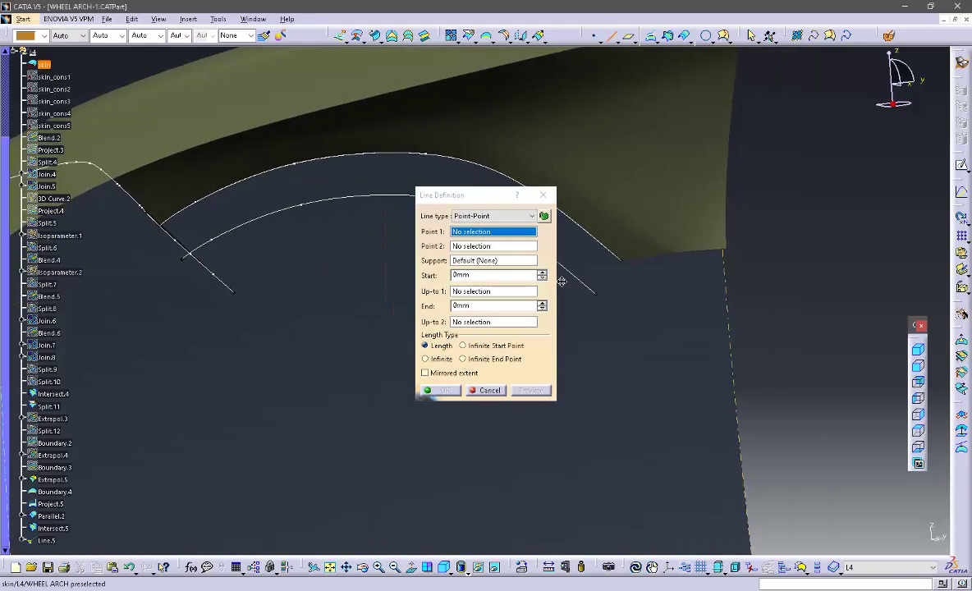
click(633, 270)
click(602, 294)
click(603, 380)
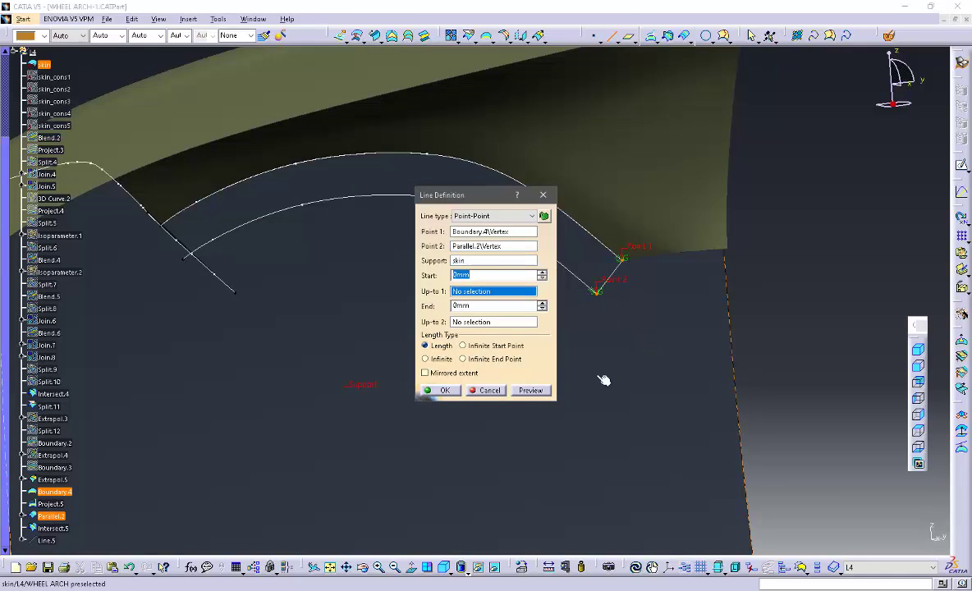
click(478, 396)
Trim the projected arch curve, the front intersection curve and the parallel curve together in Standard mode.
middle_drag(458, 400, 391, 315)
middle_drag(493, 301, 561, 310)
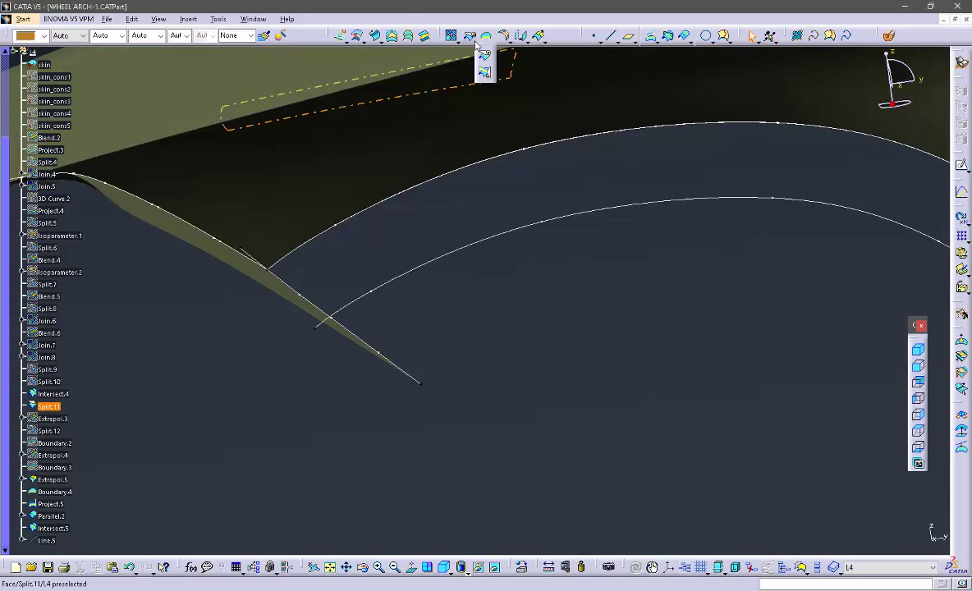
click(484, 76)
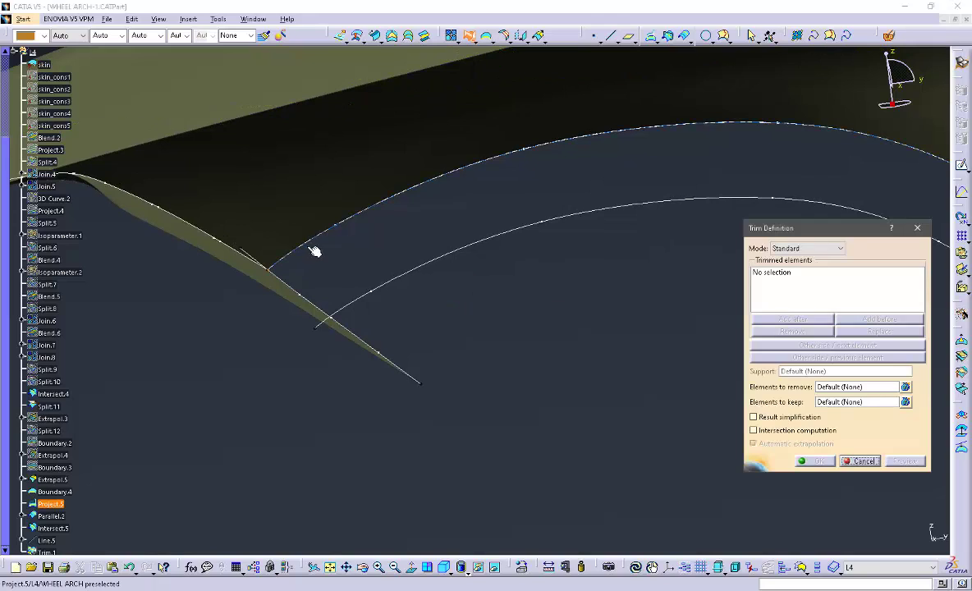
click(310, 251)
click(343, 318)
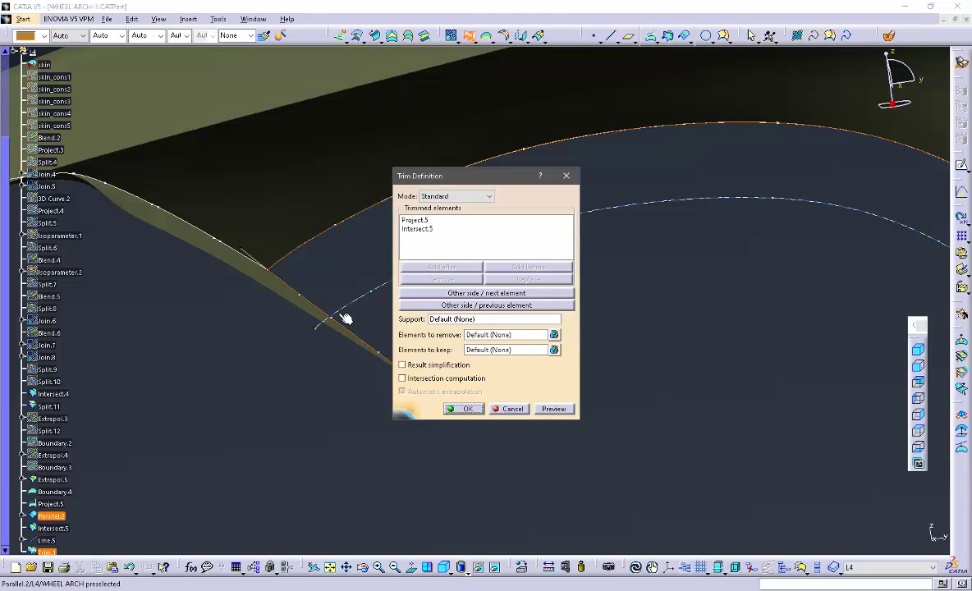
middle_drag(568, 178, 755, 280)
click(466, 408)
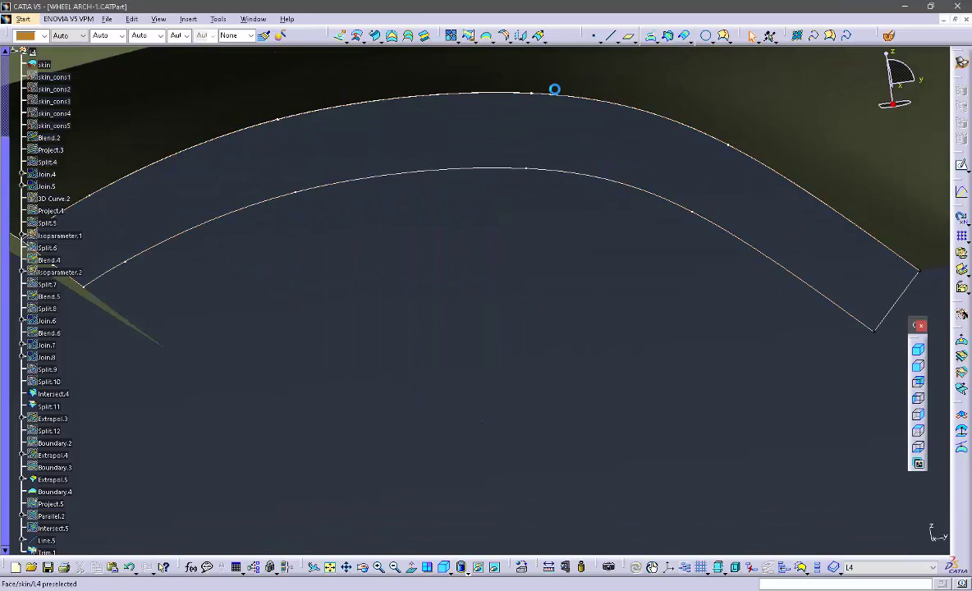
Join the trimmed arch profile with the rear closing line, using a 0.001 mm merging distance.
click(451, 37)
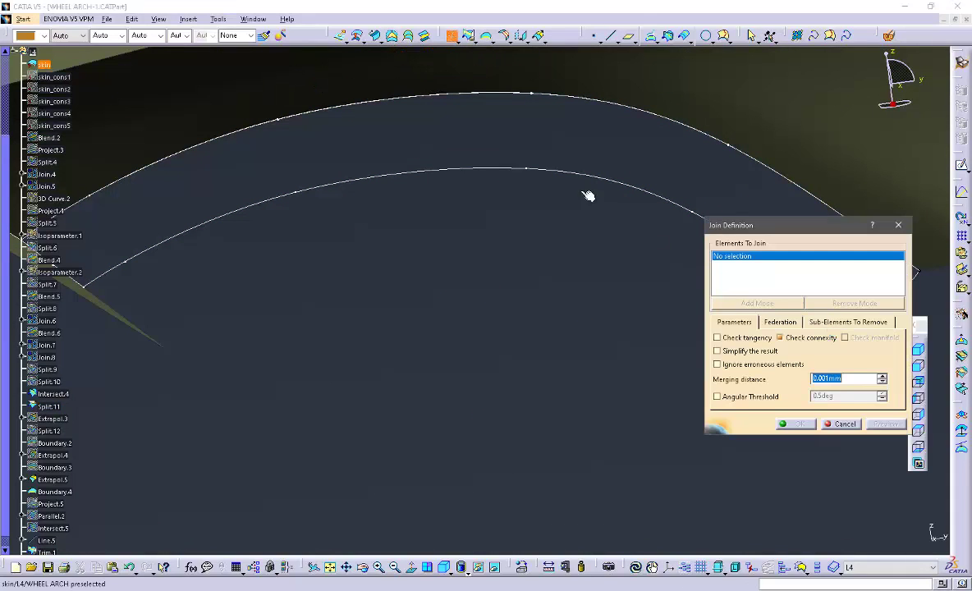
middle_drag(586, 196, 381, 160)
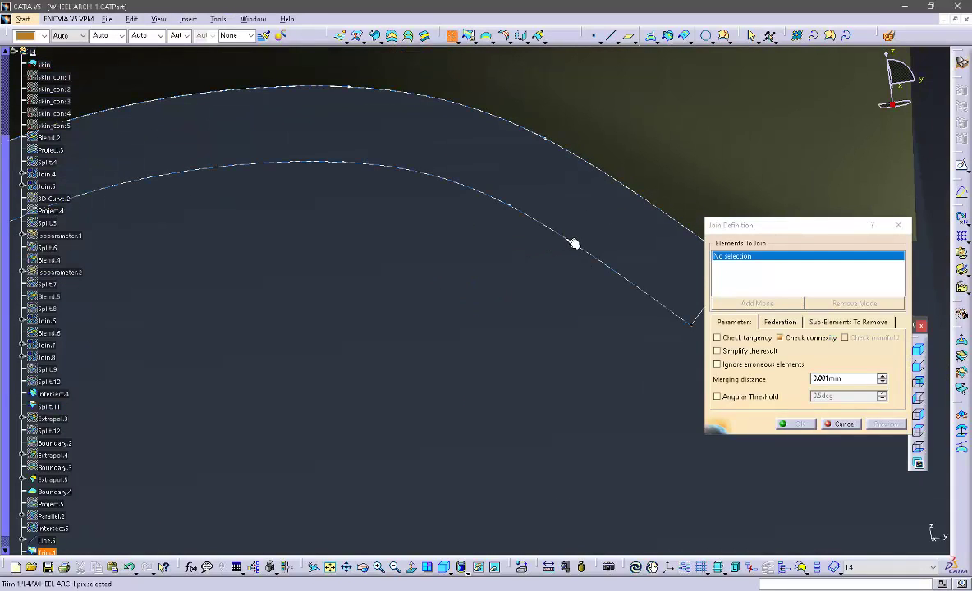
click(573, 244)
click(703, 327)
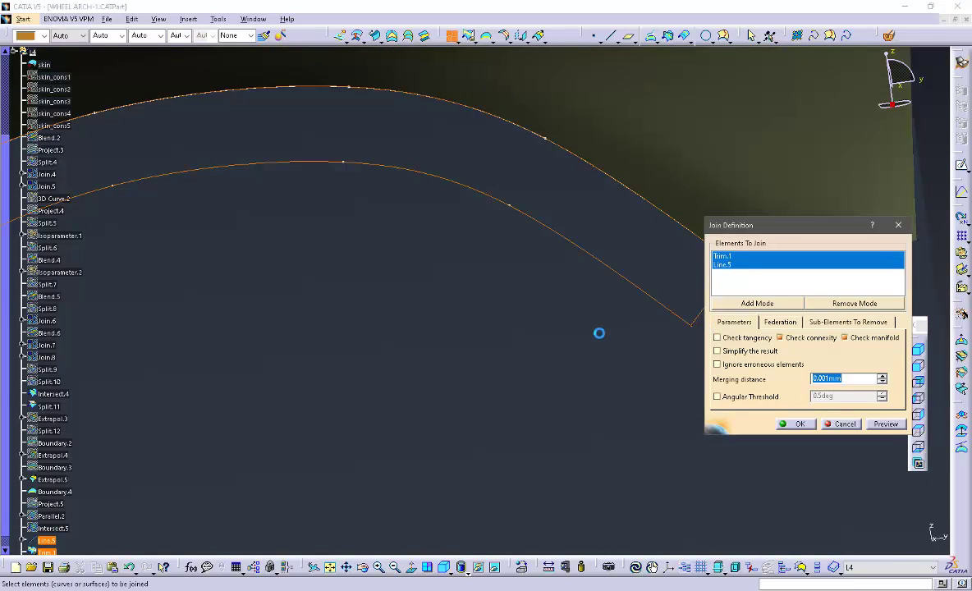
middle_drag(598, 330, 449, 310)
click(796, 425)
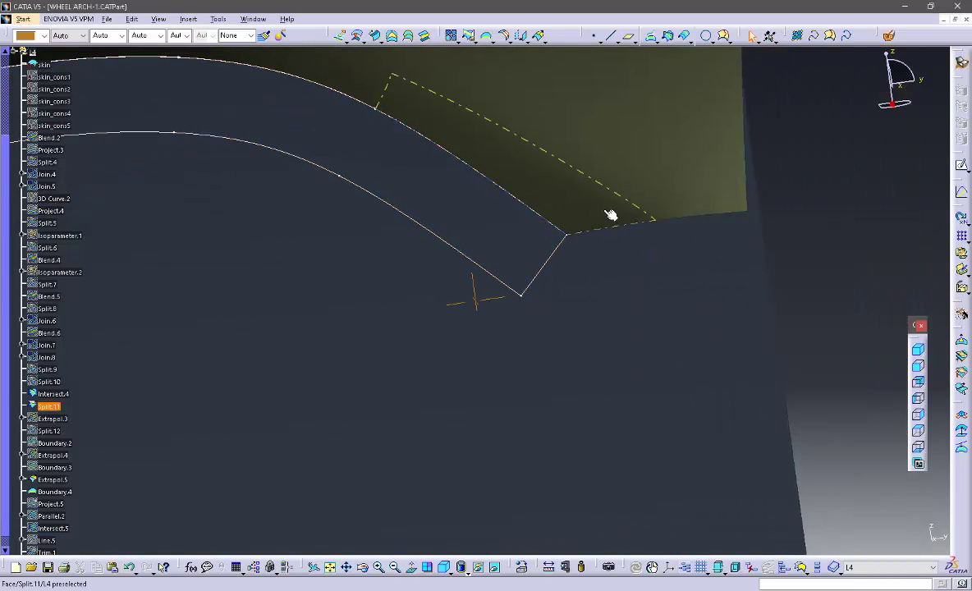
Split the skin surface with the joined closed wheel arch profile, keeping the flange area inside it.
middle_drag(614, 215, 557, 272)
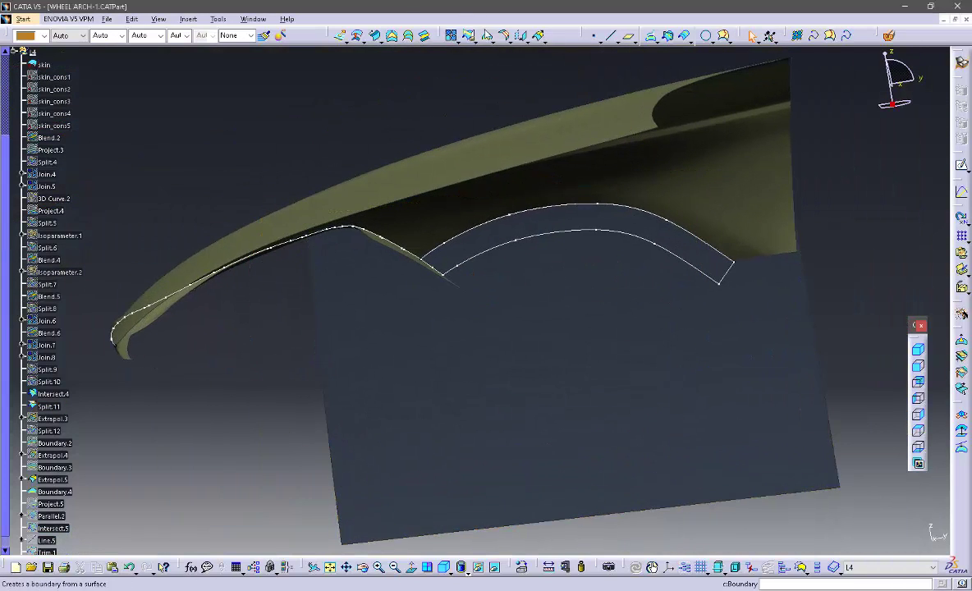
click(485, 64)
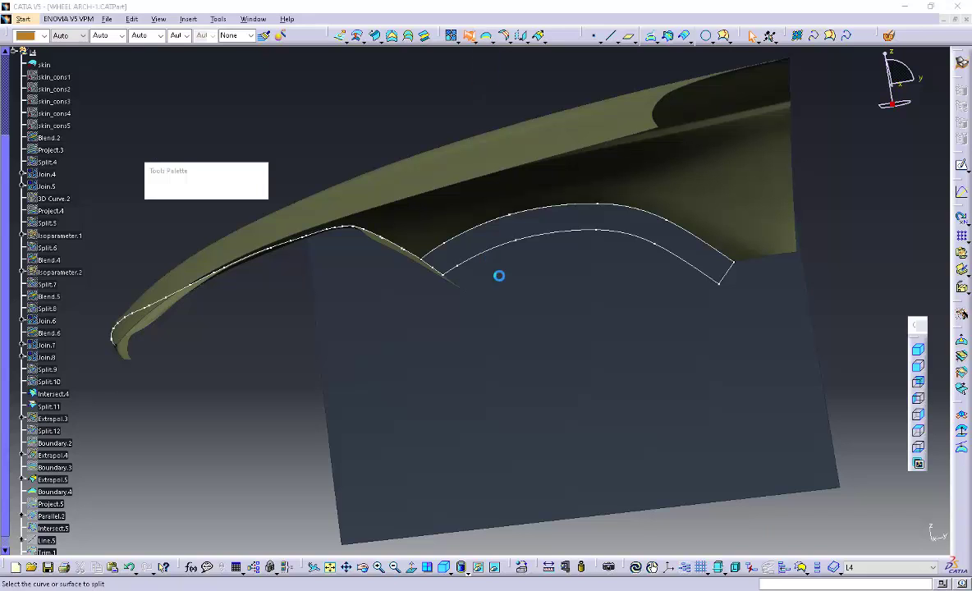
middle_drag(536, 276, 511, 244)
click(497, 221)
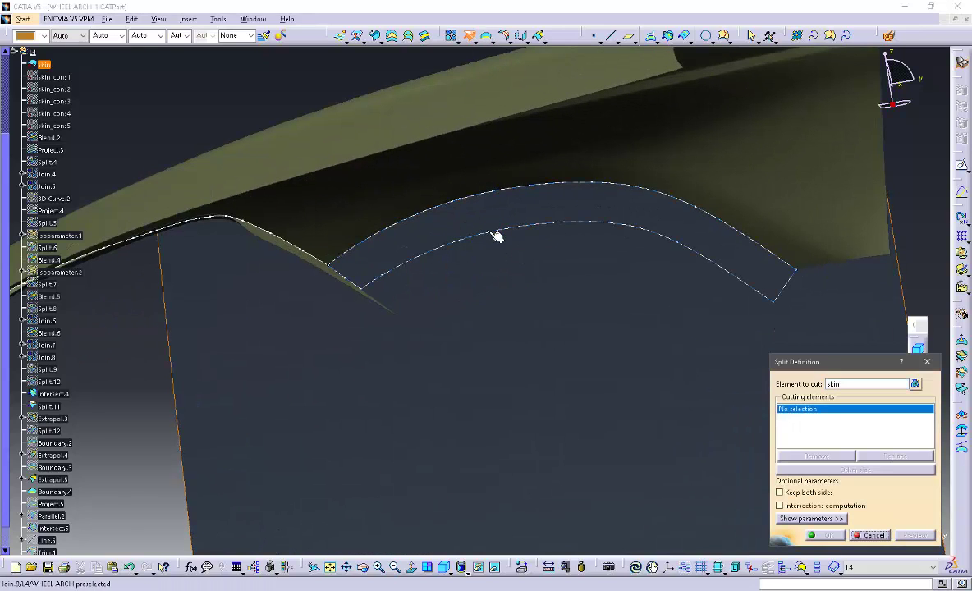
click(493, 231)
click(825, 535)
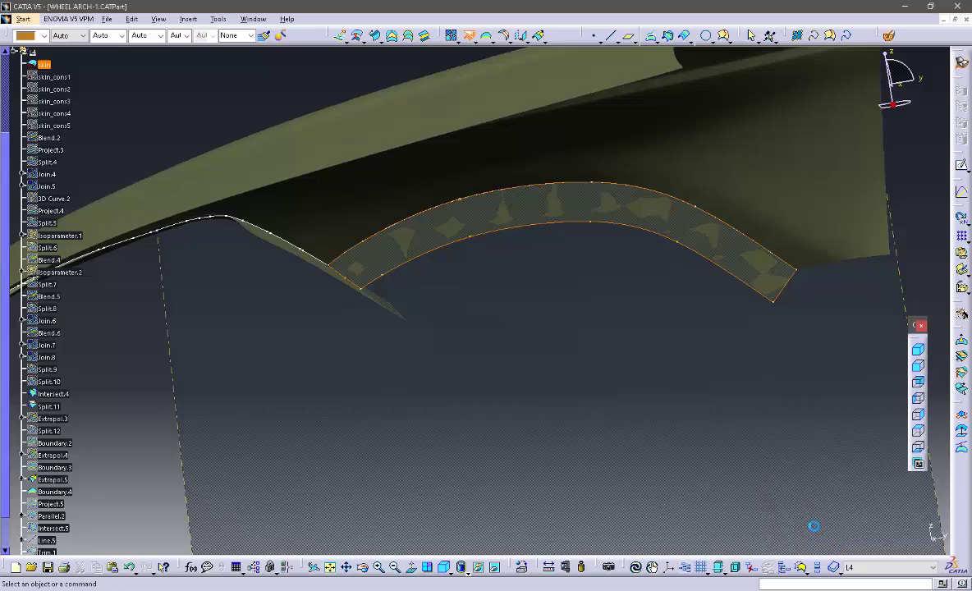
middle_drag(811, 525, 423, 319)
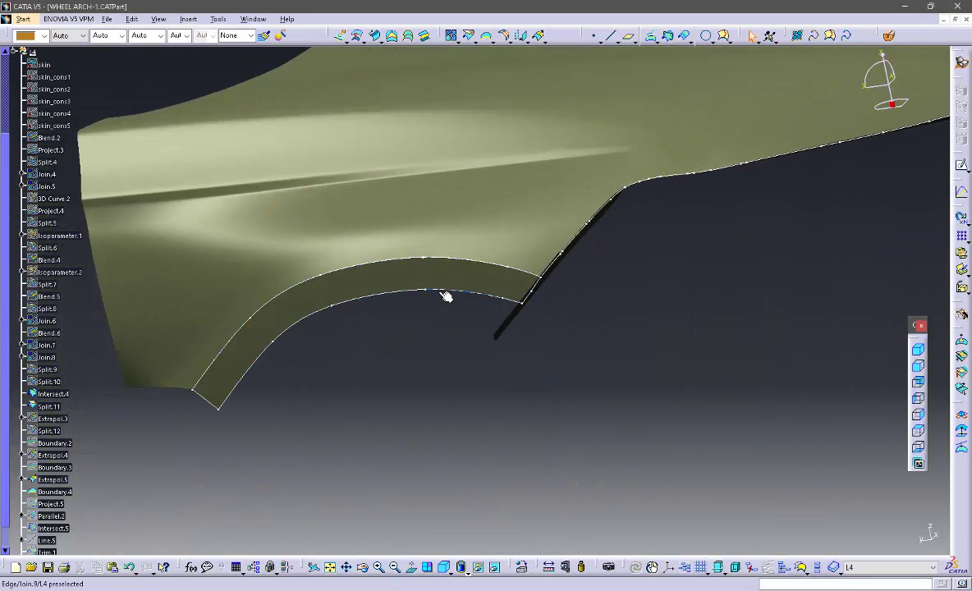
middle_drag(655, 294, 550, 328)
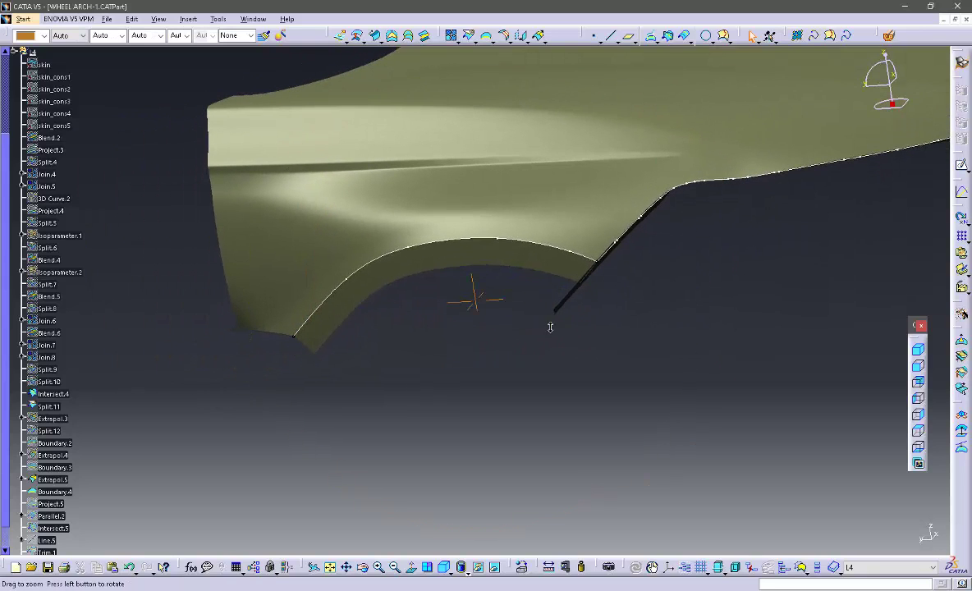
Edit the arch boundary's normal projection on the skin to use Curvature smoothing.
right_click(429, 255)
click(373, 399)
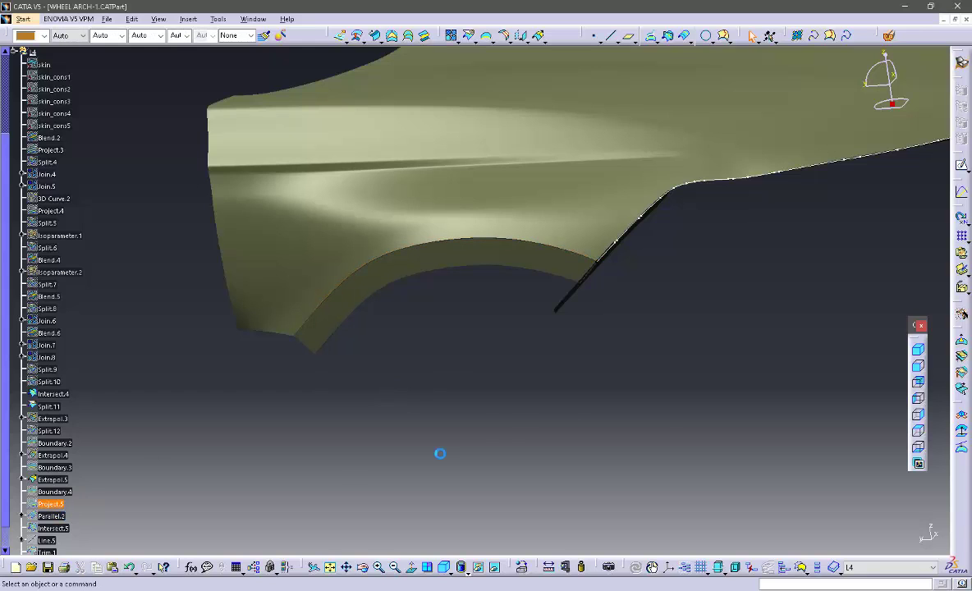
mouse_move(515, 413)
middle_down()
mouse_move(574, 411)
mouse_move(568, 429)
mouse_move(521, 421)
middle_up()
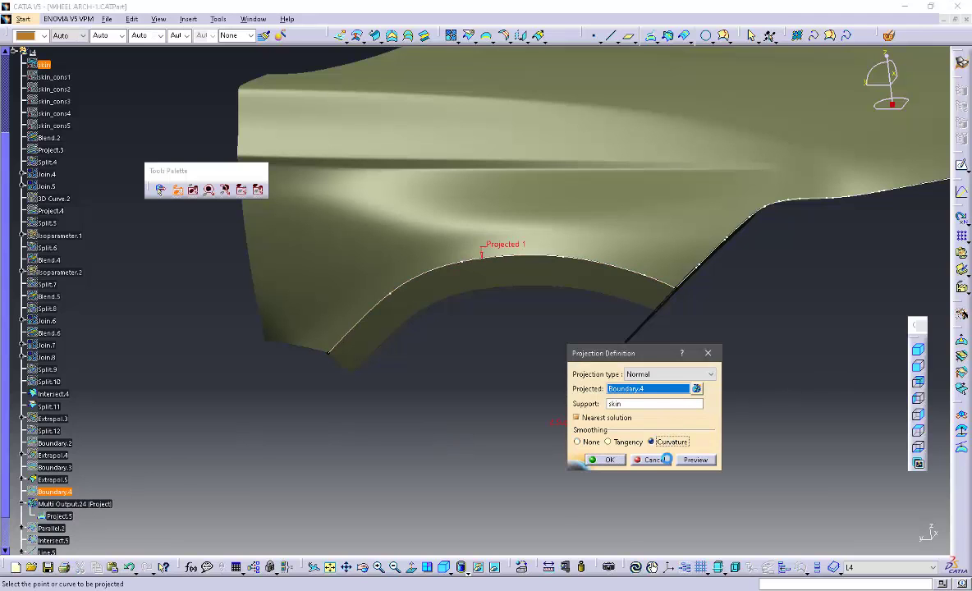
click(611, 492)
middle_drag(476, 300, 536, 381)
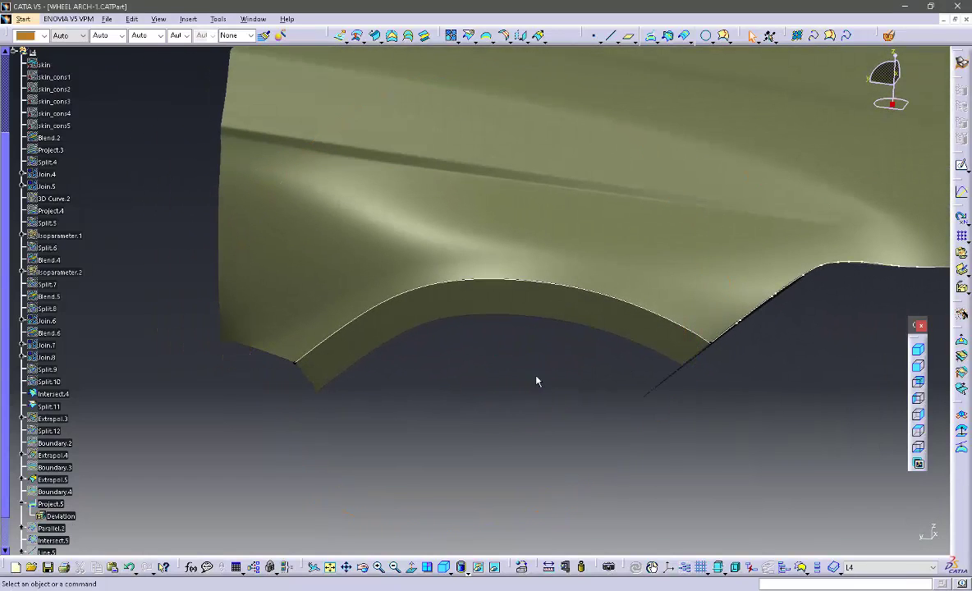
Extrapolate the rear end of the projected arch curve by 3 mm with Curvature continuity.
click(538, 36)
middle_drag(374, 366, 567, 279)
click(573, 307)
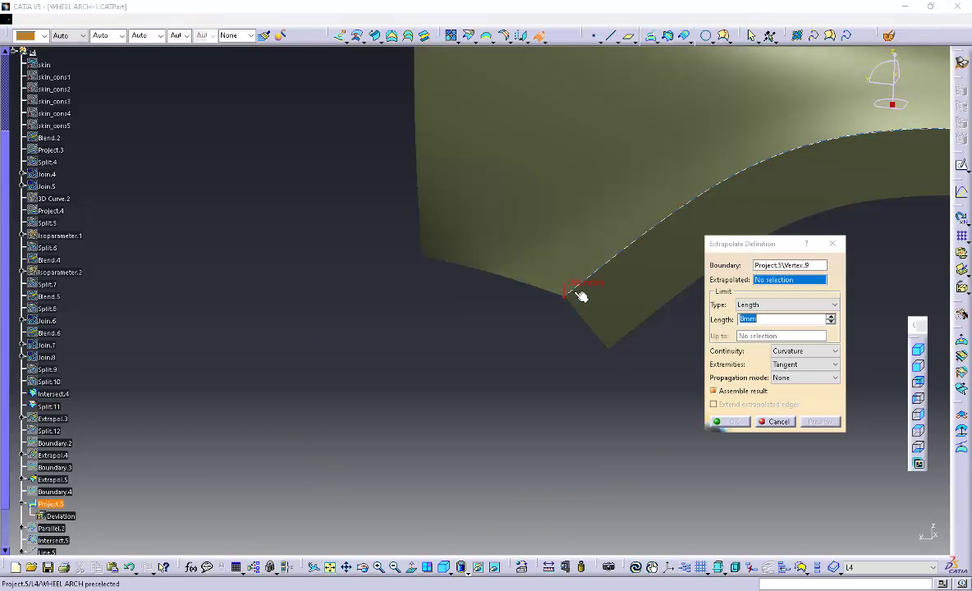
click(581, 297)
double_click(763, 319)
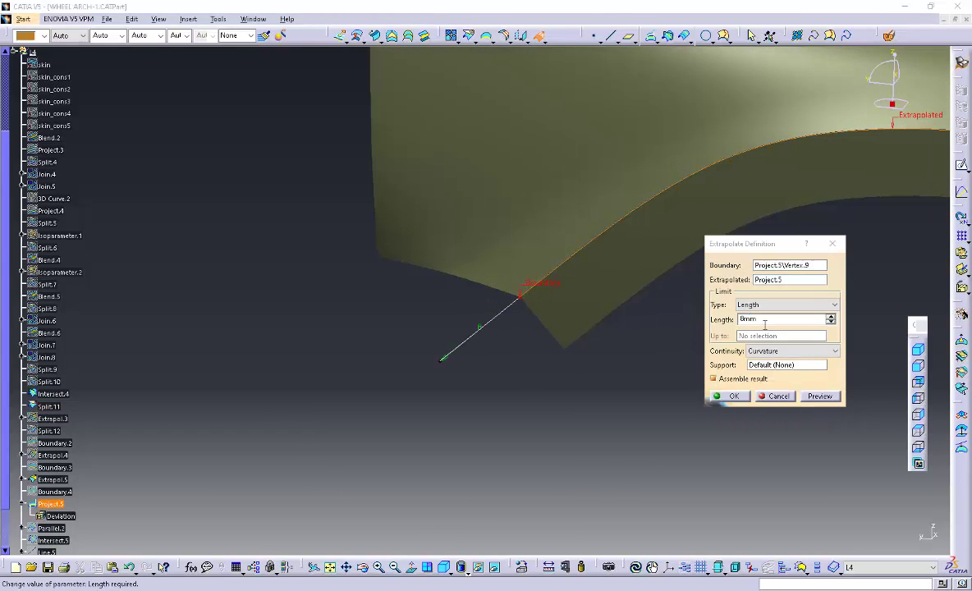
key(Return)
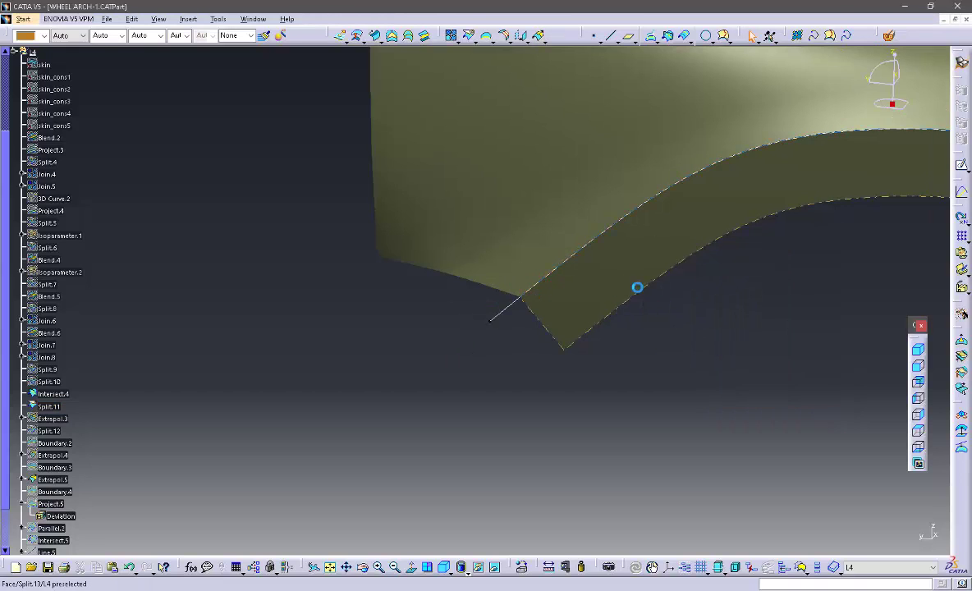
middle_drag(636, 284, 583, 165)
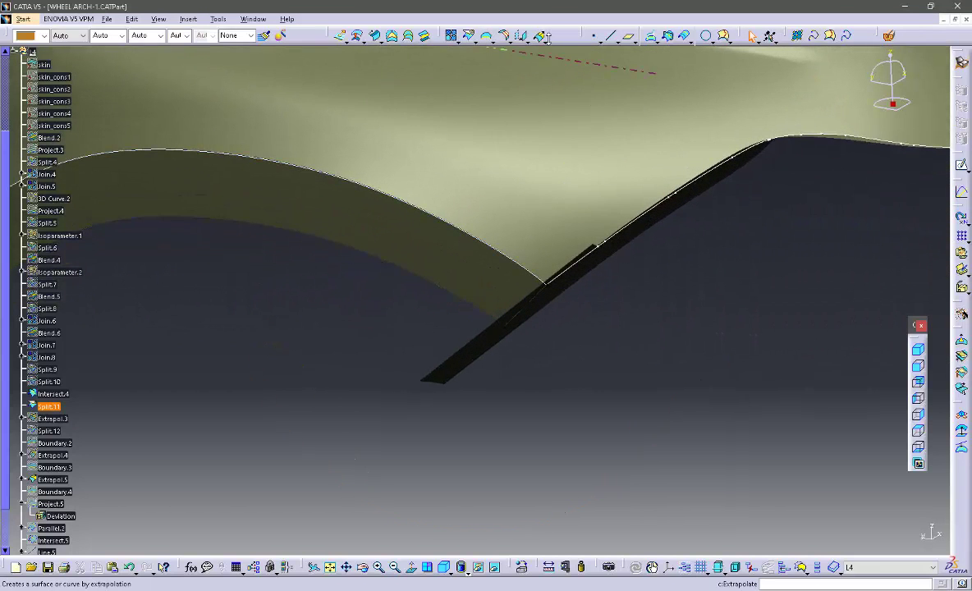
click(539, 36)
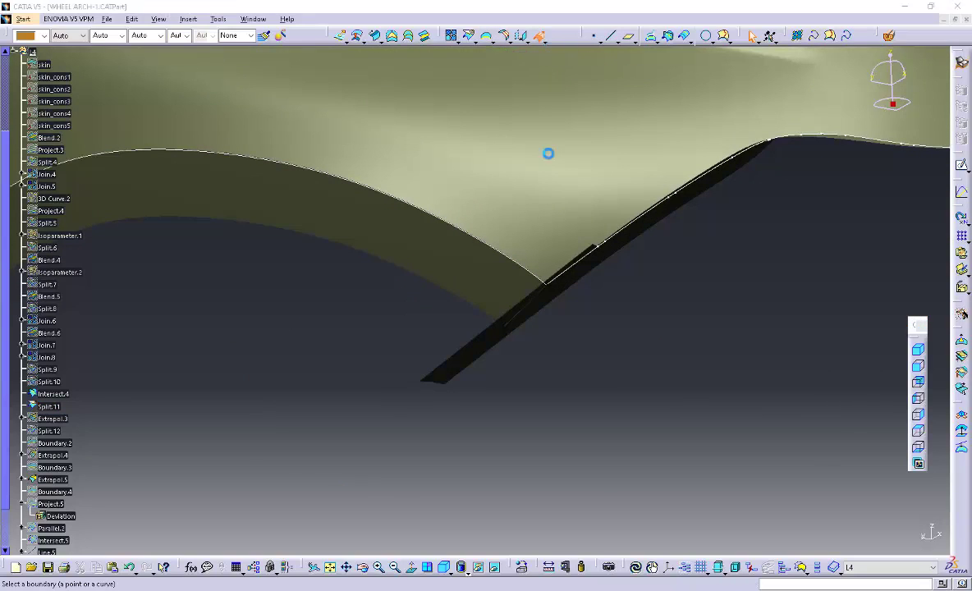
click(546, 281)
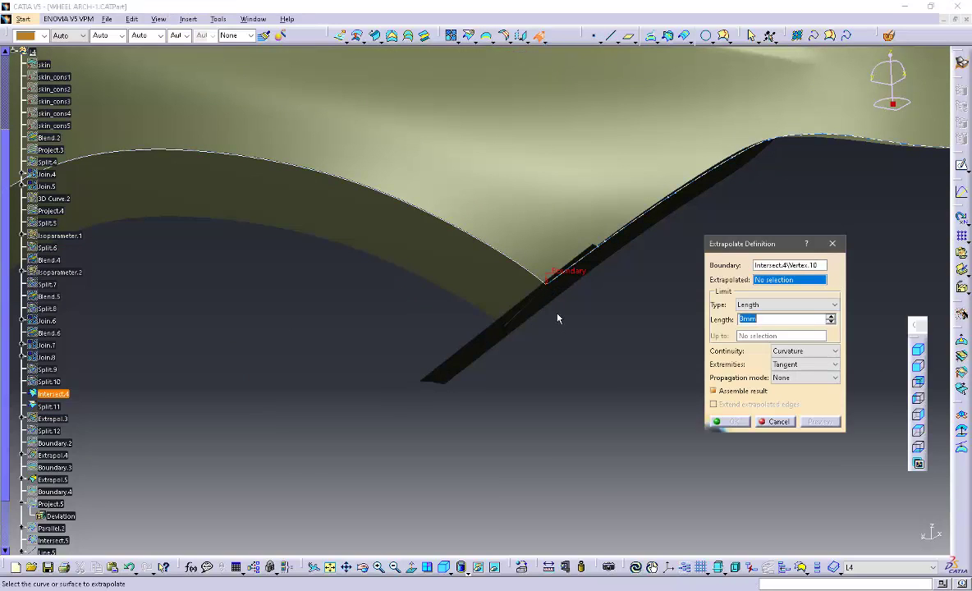
click(780, 423)
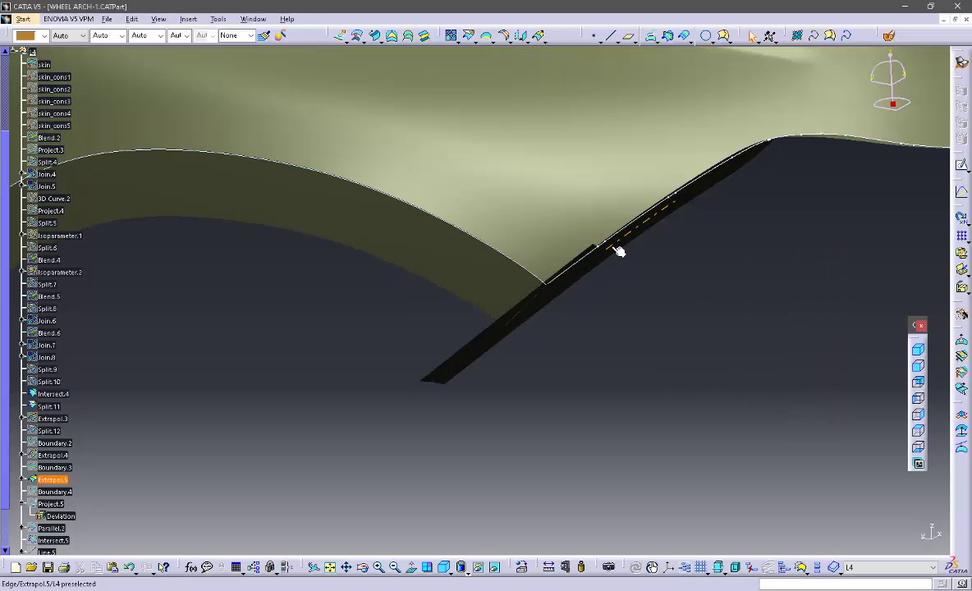
middle_drag(740, 318, 636, 313)
middle_drag(317, 271, 456, 212)
middle_click(385, 265)
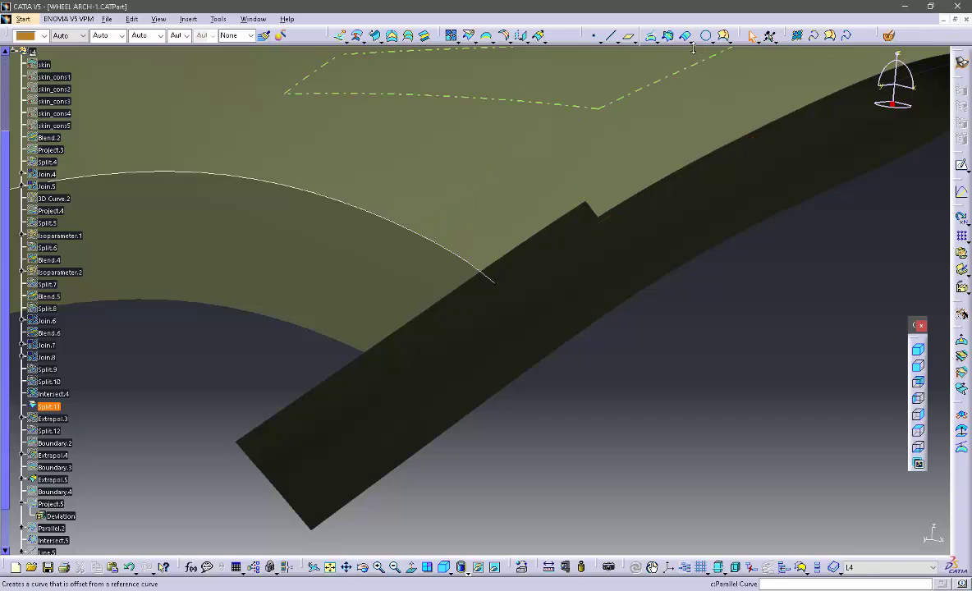
middle_drag(530, 274, 619, 329)
click(539, 39)
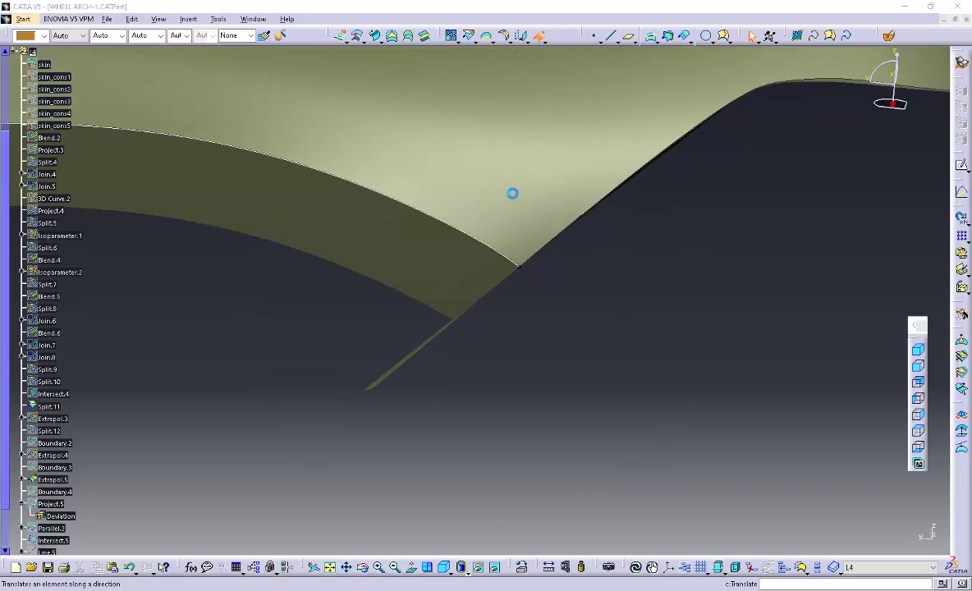
click(525, 274)
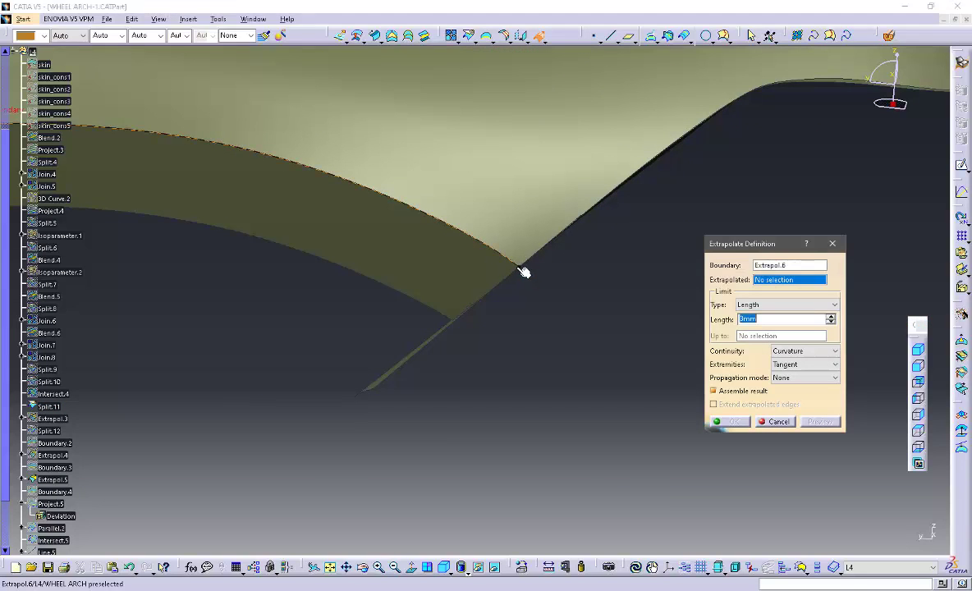
click(519, 269)
click(584, 332)
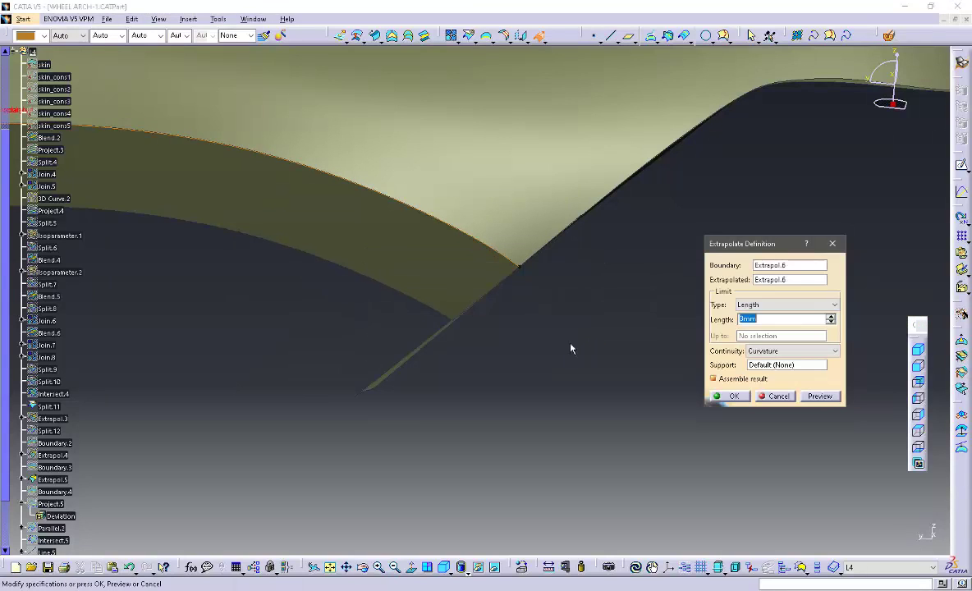
click(774, 397)
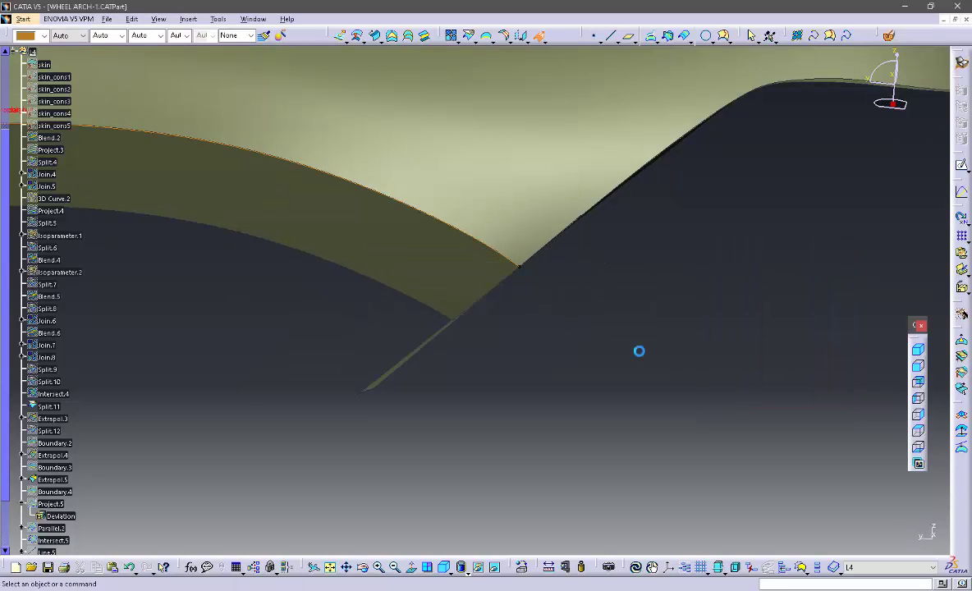
Extrapolate the front end of the extended arch curve by 2 mm with Curvature continuity.
click(538, 36)
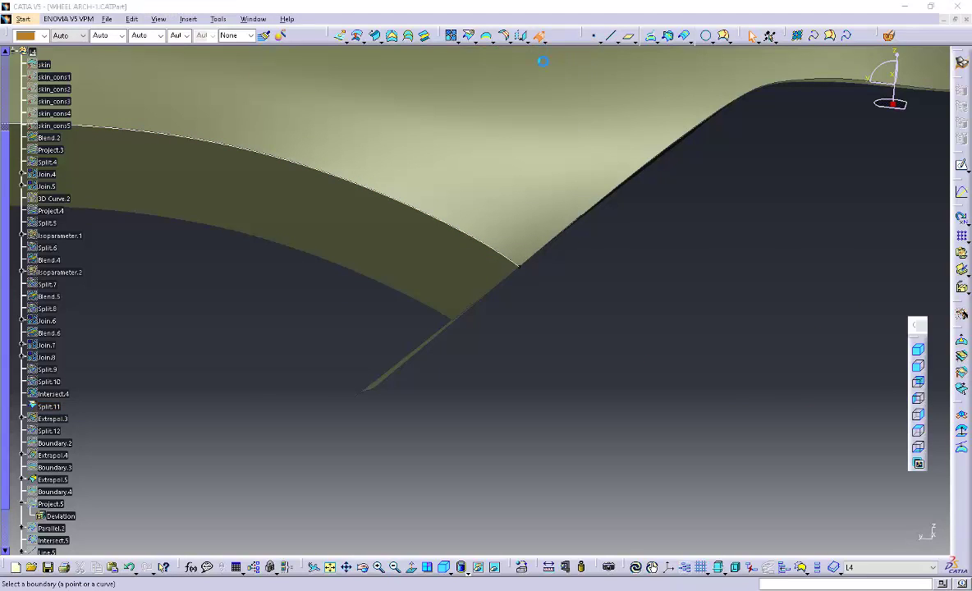
middle_click(510, 243)
middle_drag(555, 335, 526, 315)
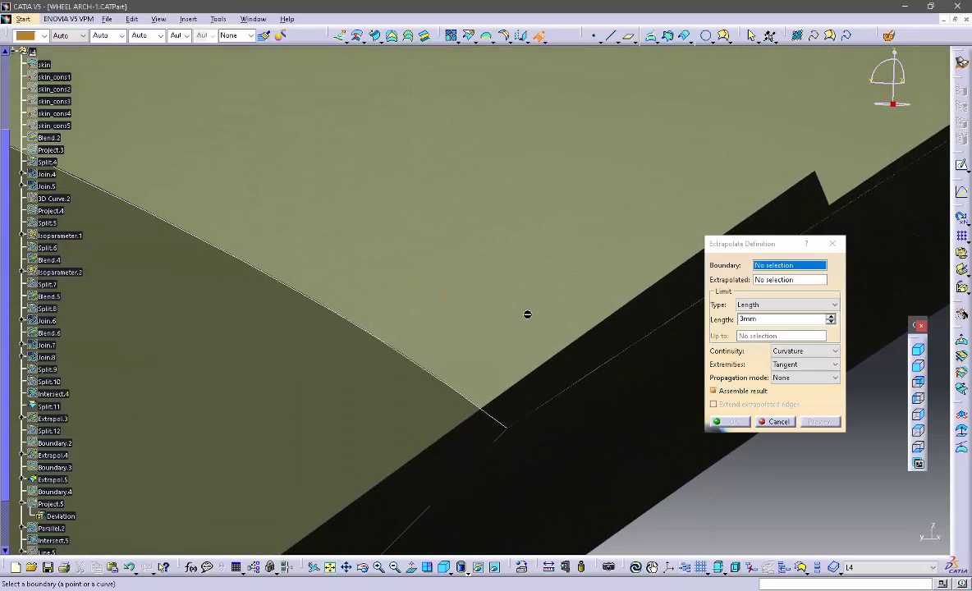
click(512, 435)
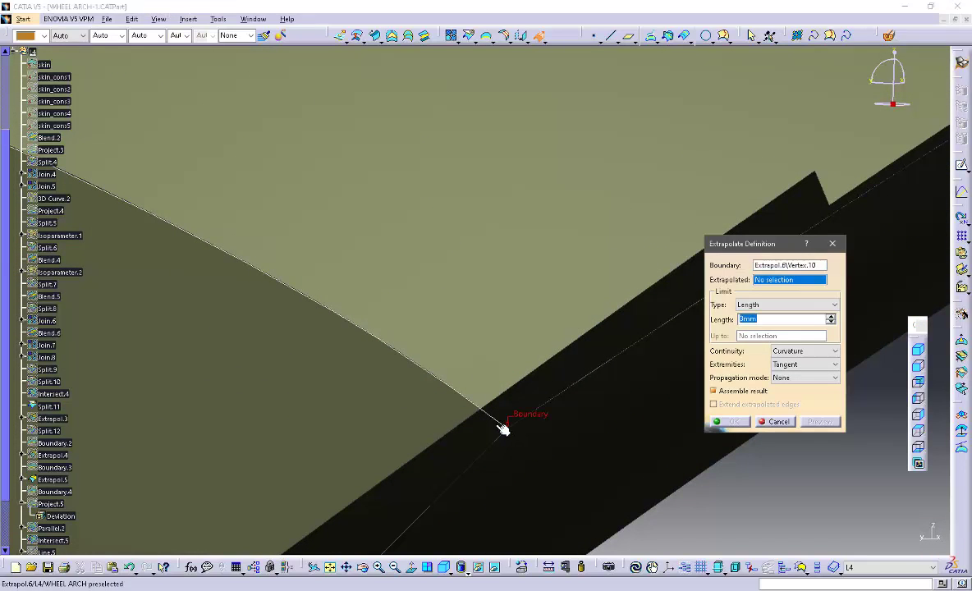
middle_drag(509, 323, 642, 358)
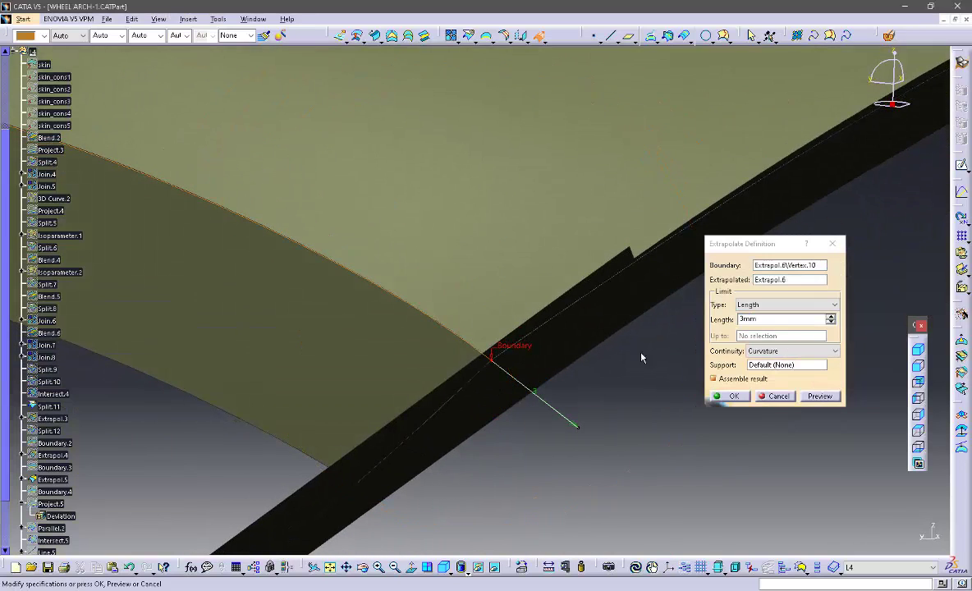
click(773, 326)
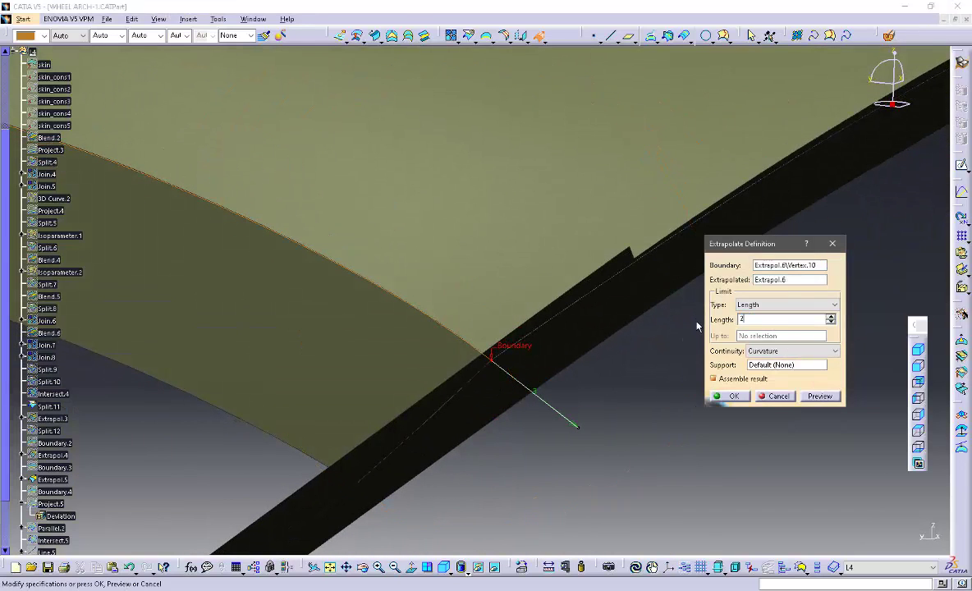
key(Return)
middle_drag(455, 288, 450, 373)
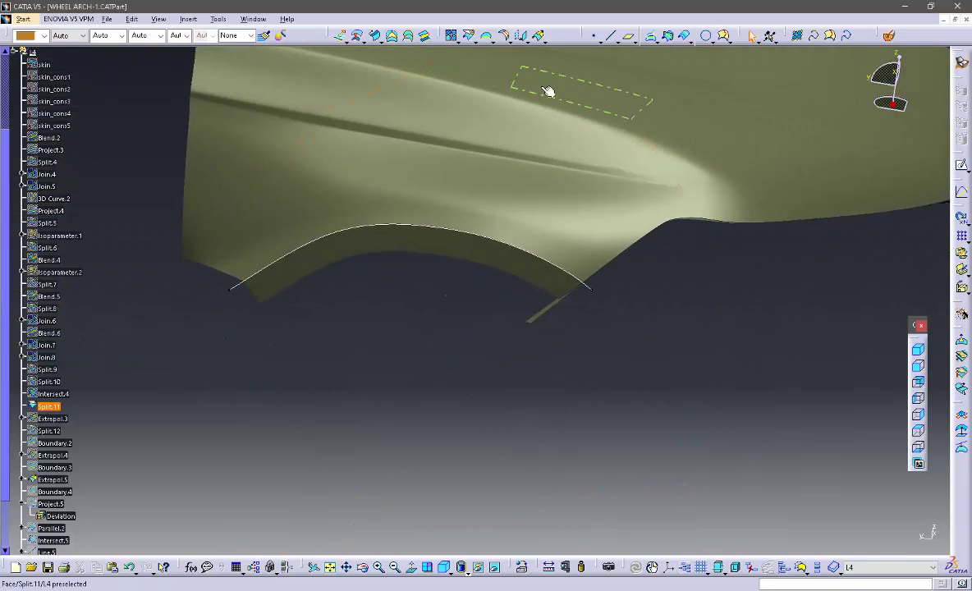
Create a circular Center and radius sweep of 2 mm along the extended arch curve and reduce its radius.
click(374, 42)
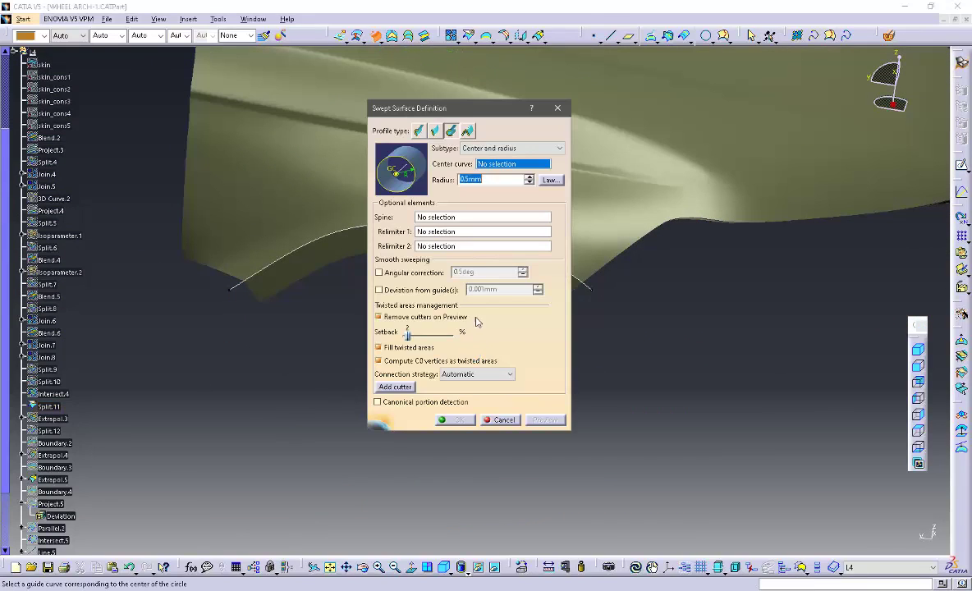
middle_drag(662, 372, 821, 361)
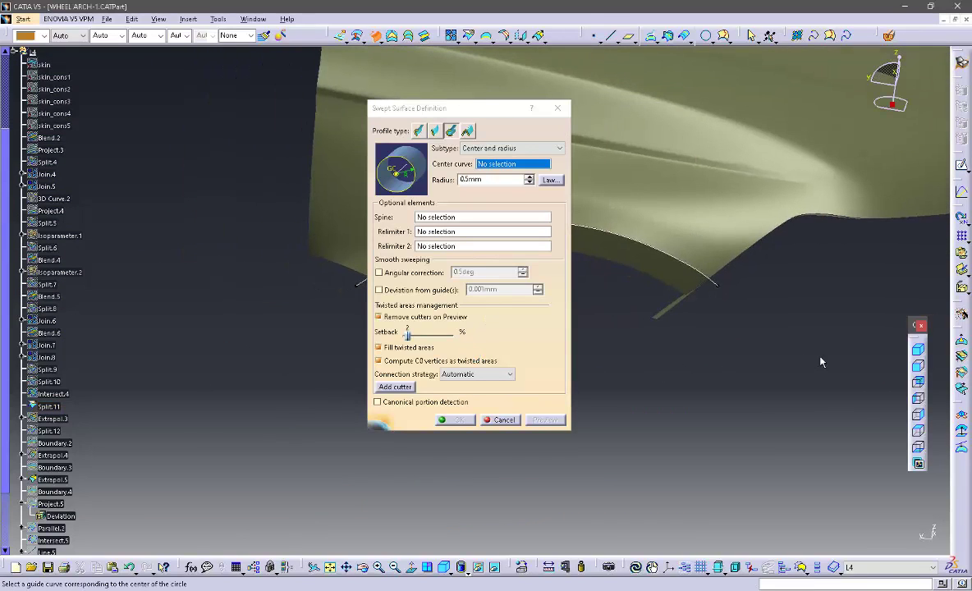
click(704, 277)
drag(485, 113, 297, 156)
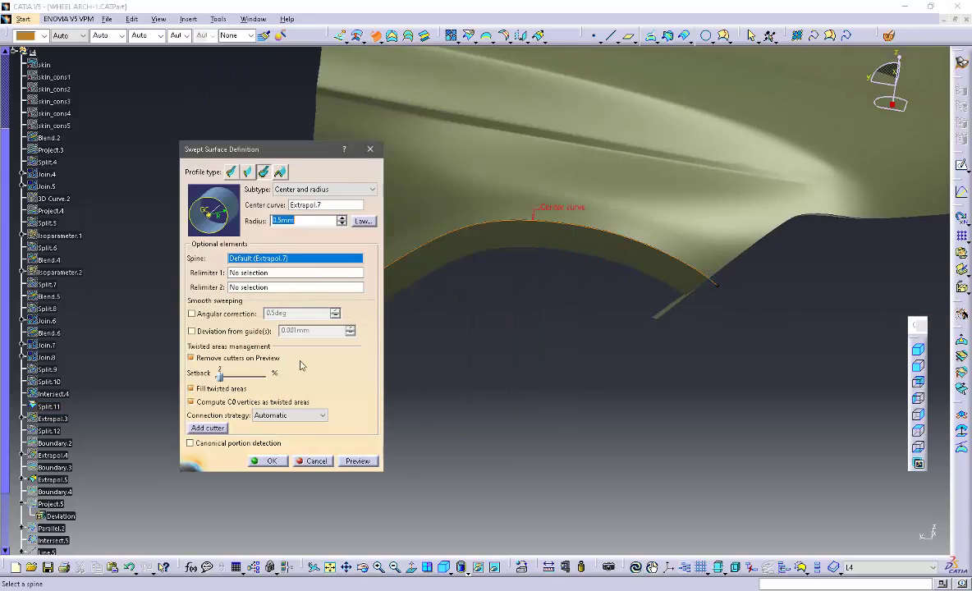
click(365, 462)
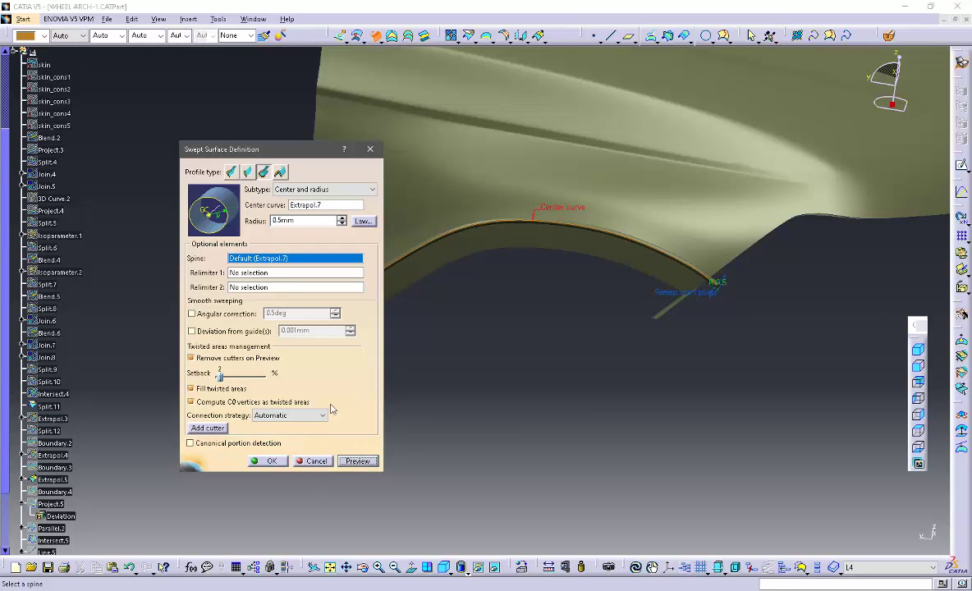
click(296, 219)
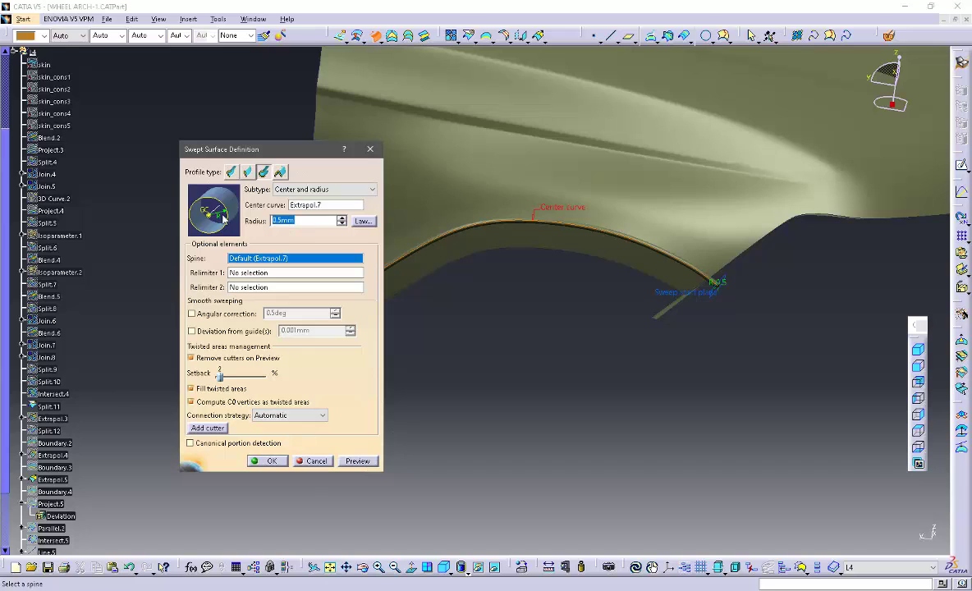
key(Return)
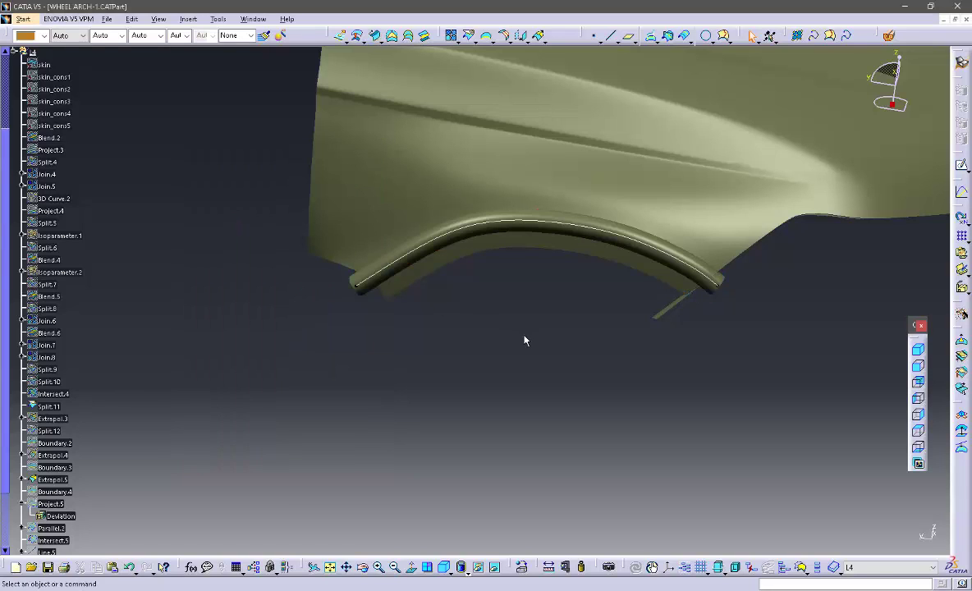
double_click(590, 229)
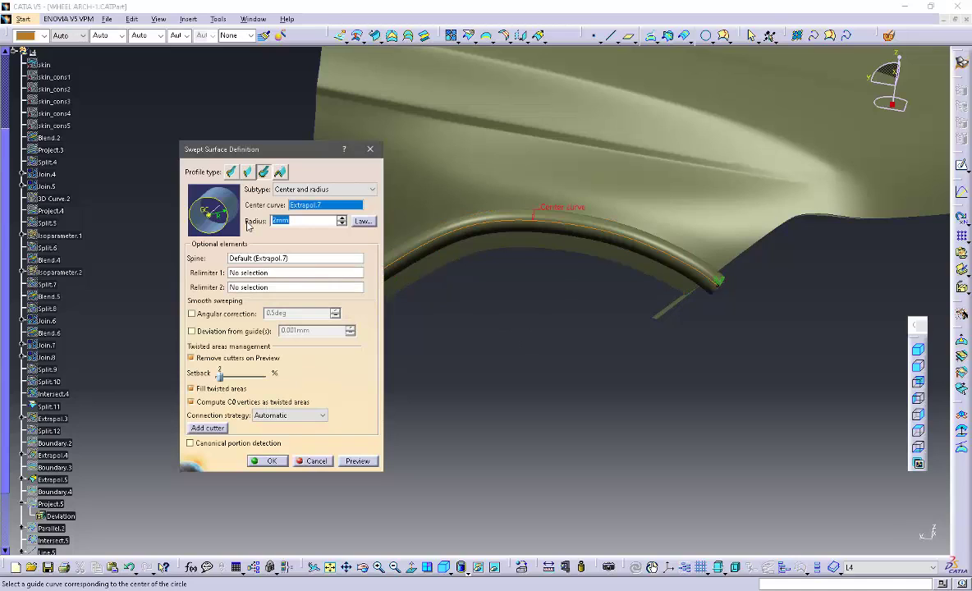
key(Return)
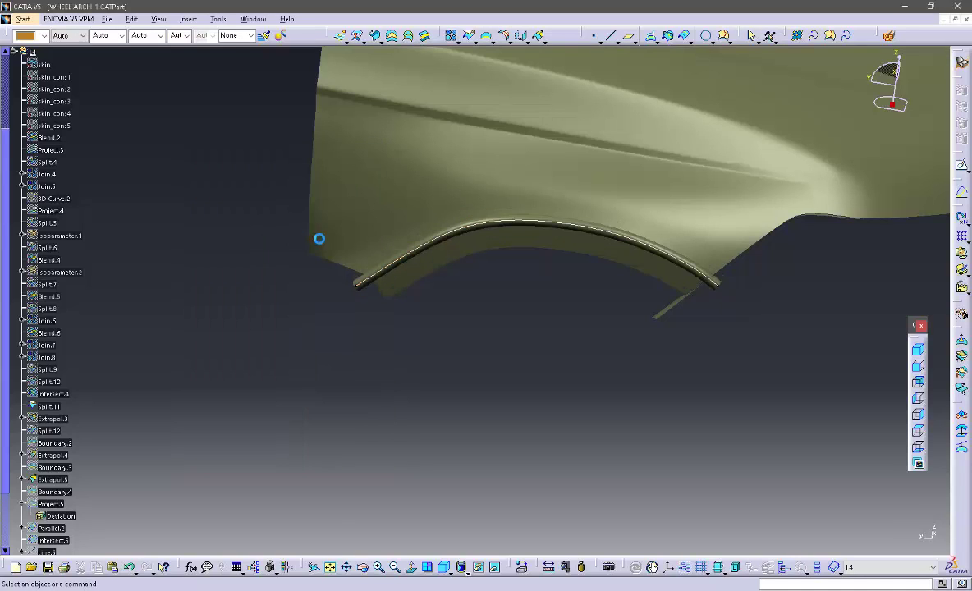
Intersect the circular sweep with both the bonnet skin and the arch flange surface, and hide the sweep.
middle_drag(606, 369, 582, 301)
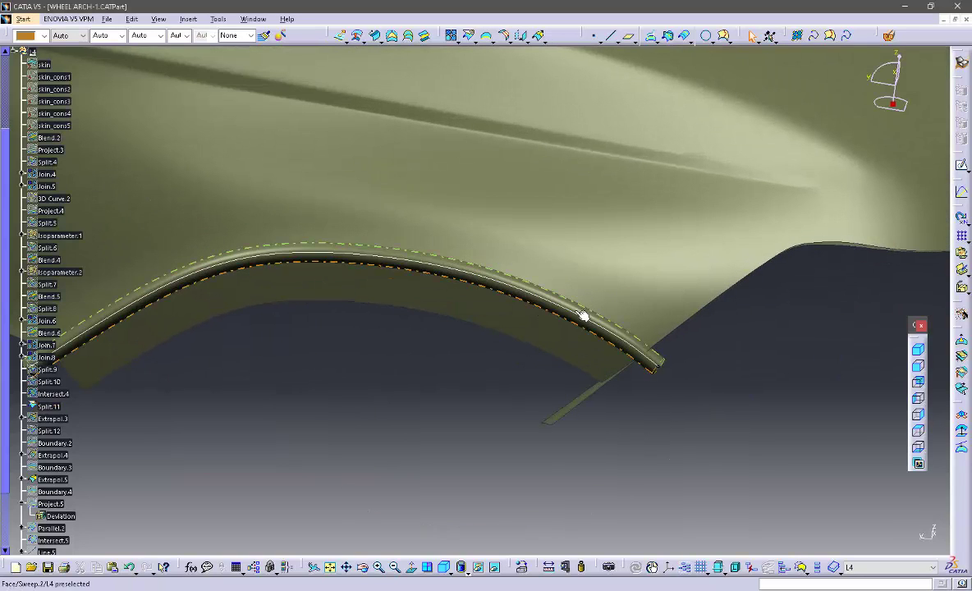
middle_drag(427, 419, 480, 386)
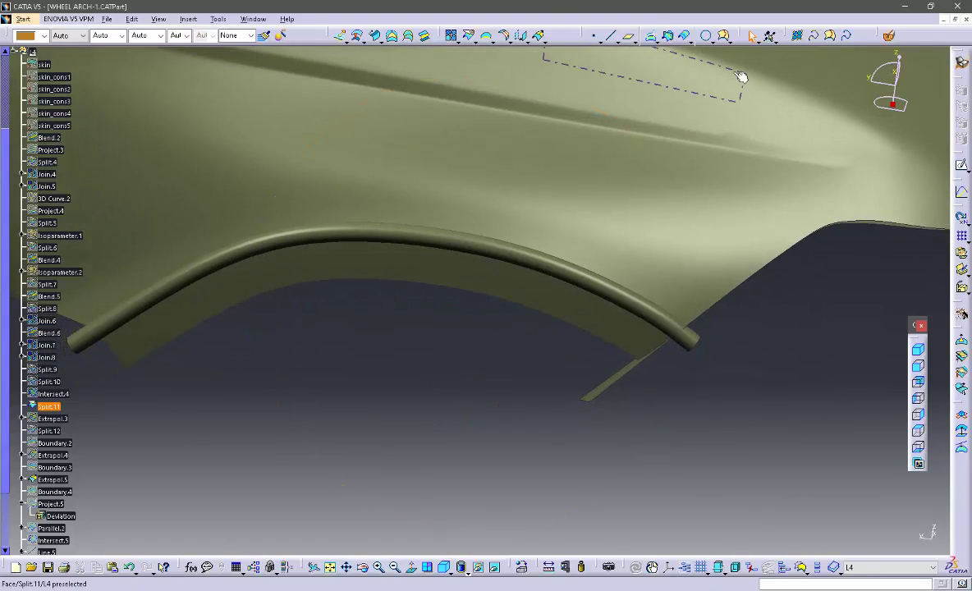
click(668, 37)
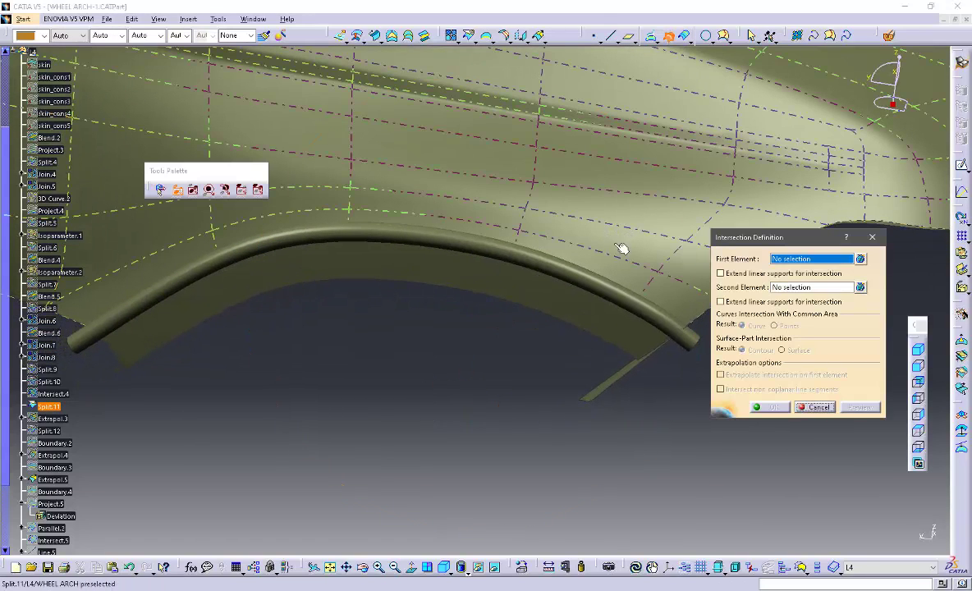
click(627, 297)
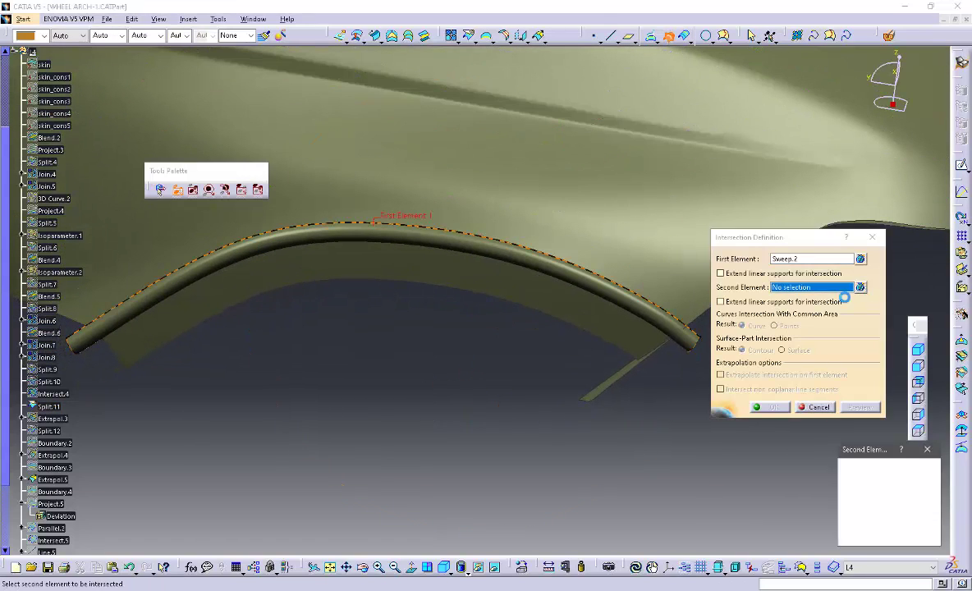
click(657, 265)
click(590, 314)
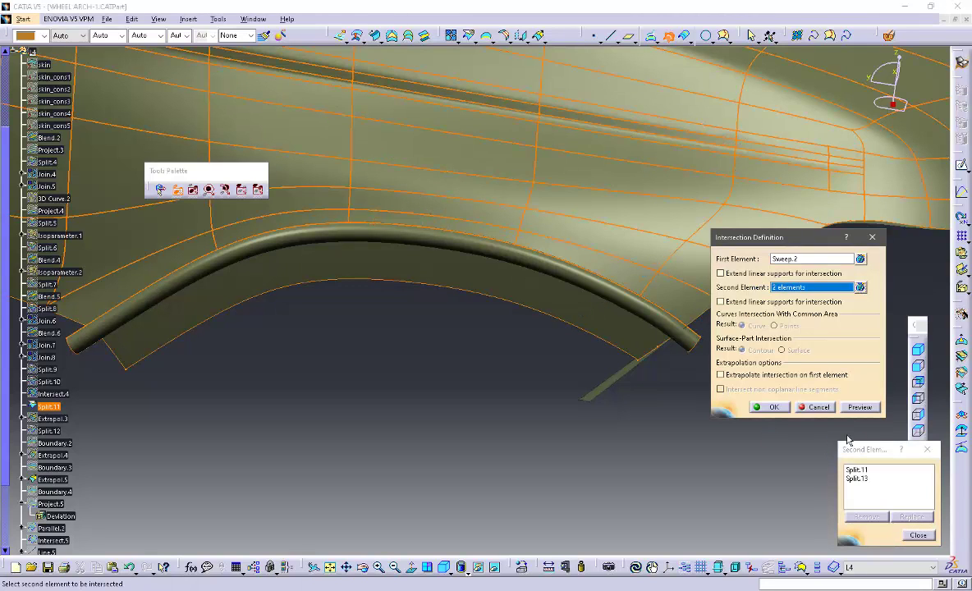
click(771, 407)
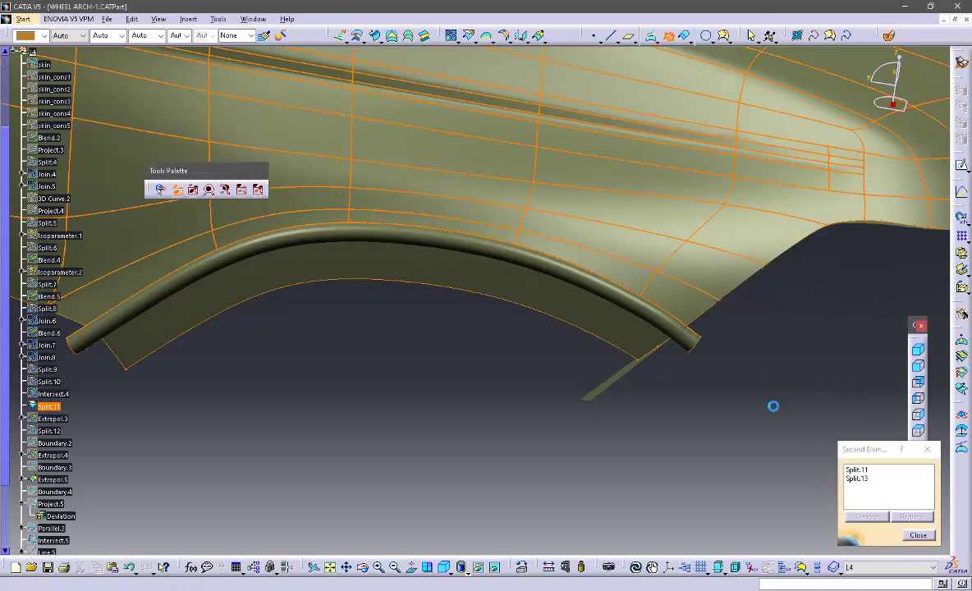
click(696, 346)
key(space)
middle_drag(481, 406, 530, 414)
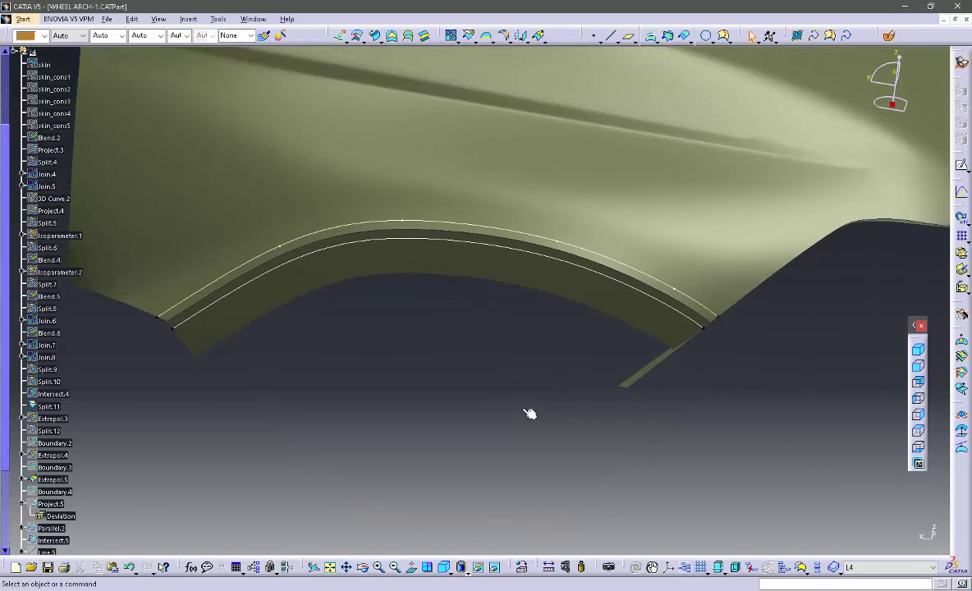
Split the bonnet skin with the upper intersection curve, removing the strip along the wheel arch edge.
click(468, 36)
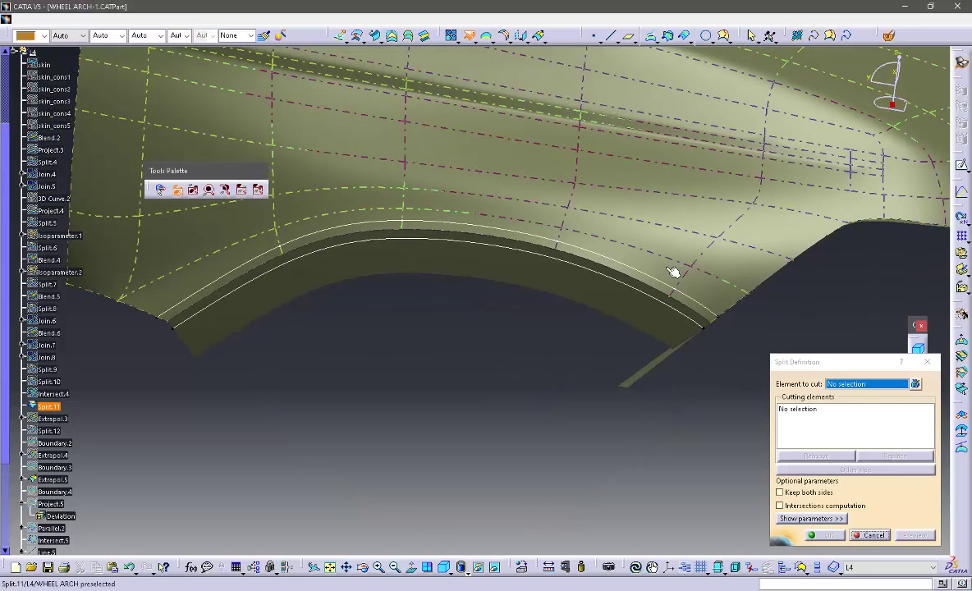
click(672, 271)
click(672, 289)
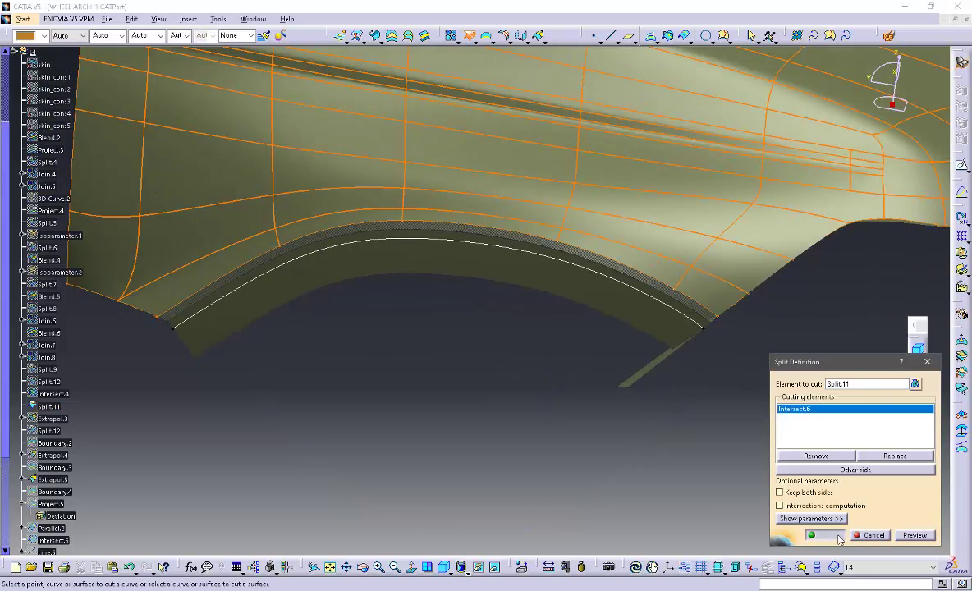
click(821, 535)
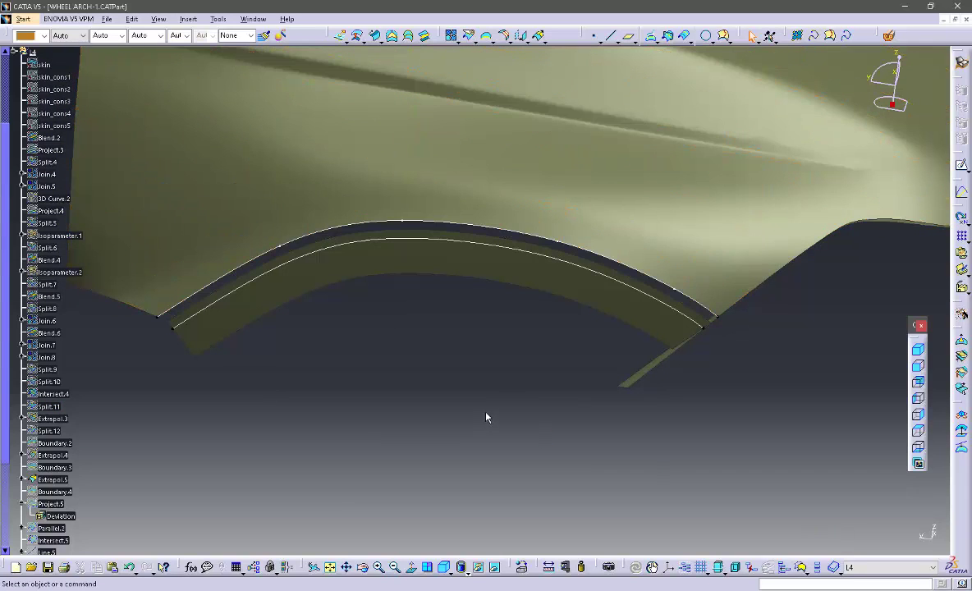
Split the arch flange surface with the lower intersection curve, keeping the portion below it.
click(469, 36)
click(577, 283)
click(581, 269)
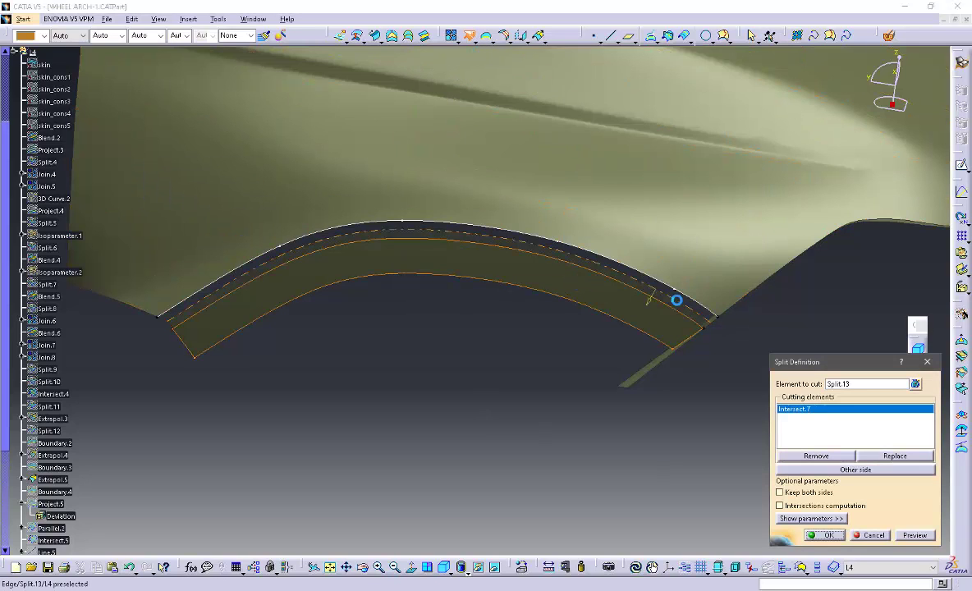
click(826, 535)
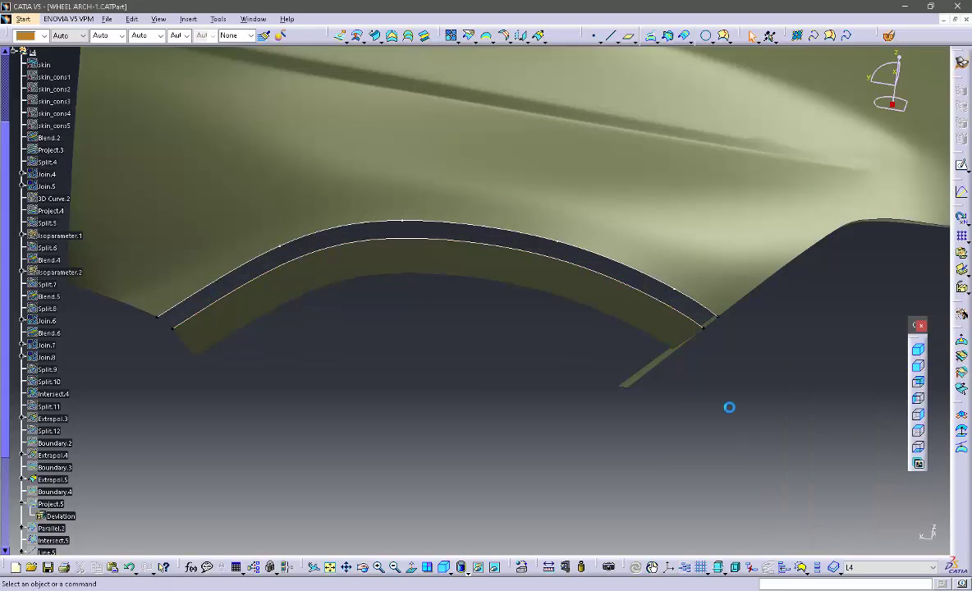
Blend the gap between the trimmed skin and flange along both intersection curves, with Curvature continuity on each support.
middle_drag(729, 405, 580, 367)
middle_drag(435, 345, 621, 275)
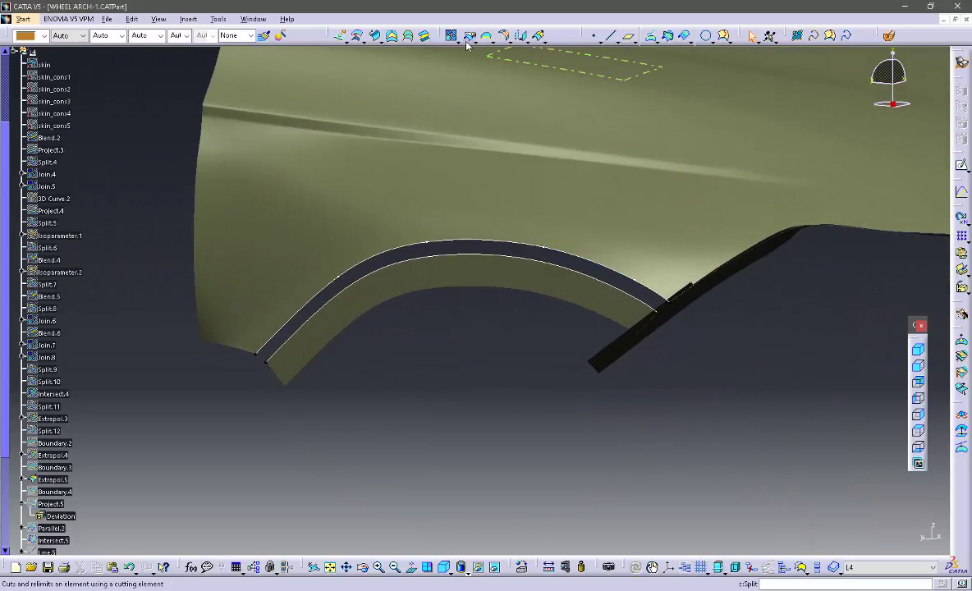
click(621, 265)
click(618, 268)
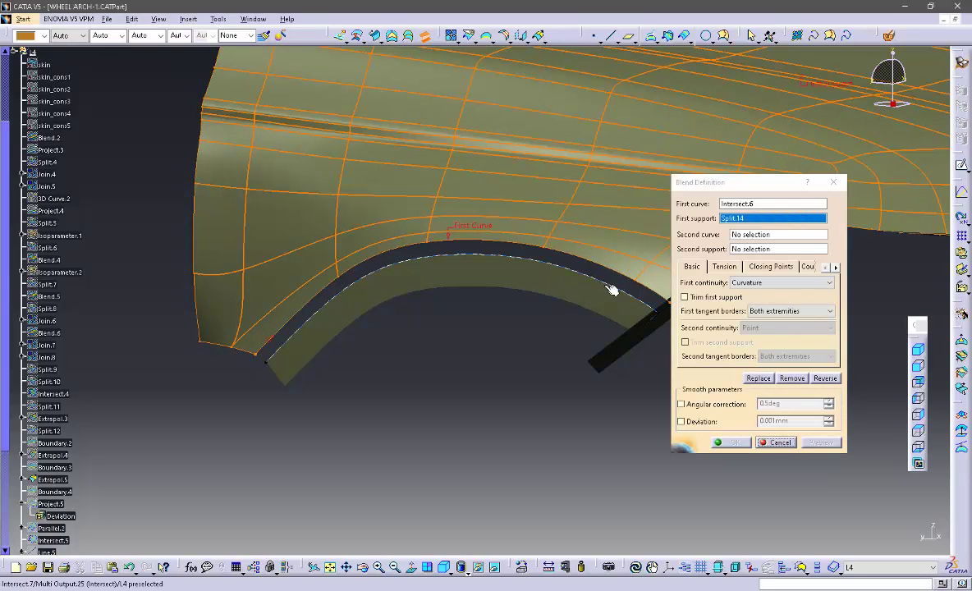
click(609, 297)
click(613, 306)
click(820, 443)
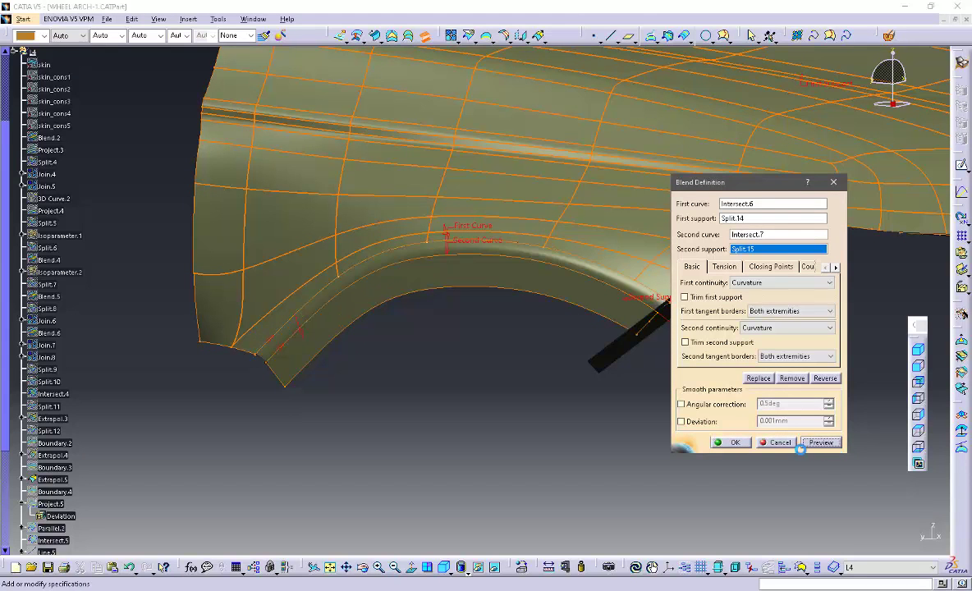
middle_drag(583, 388, 526, 140)
click(737, 443)
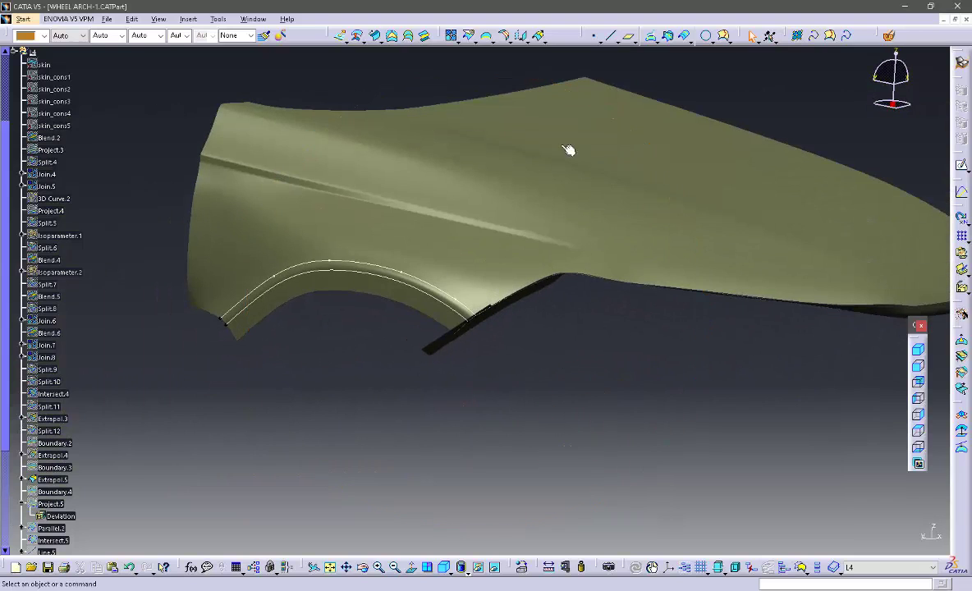
Join the trimmed skin, the arch blend and the trimmed flange with a 0.001 mm merging distance.
click(453, 36)
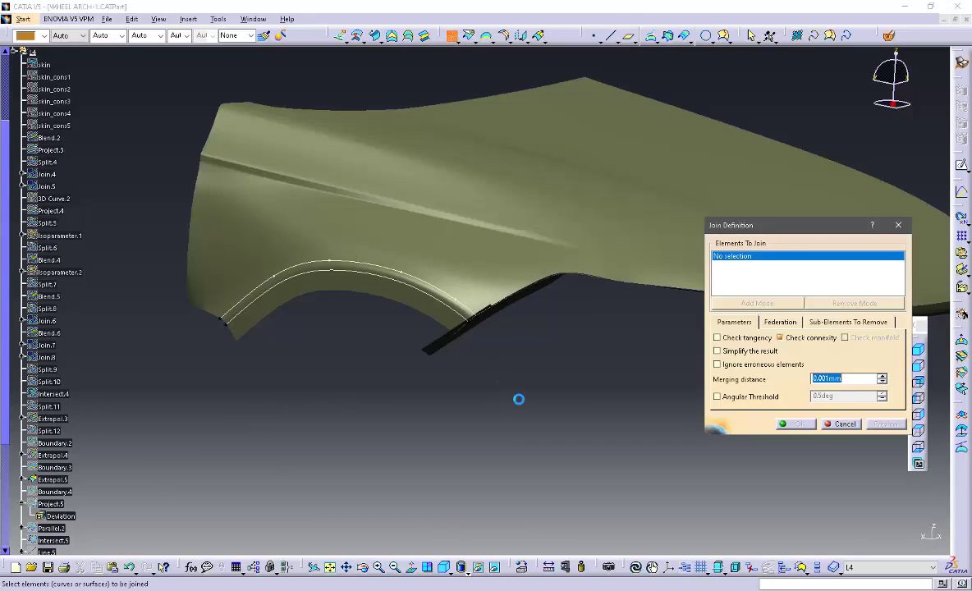
middle_drag(519, 397, 592, 282)
click(588, 281)
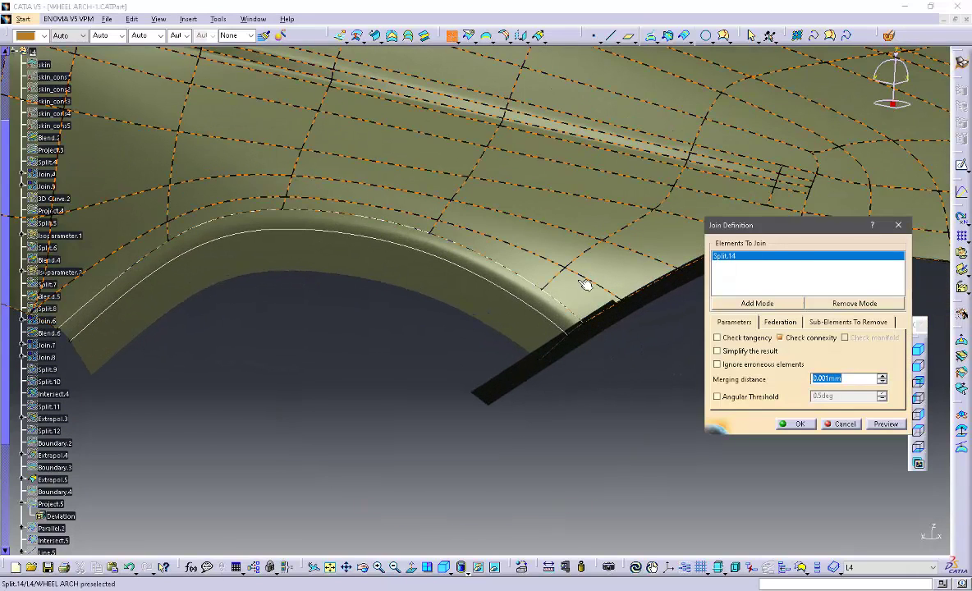
click(560, 319)
click(530, 330)
click(889, 427)
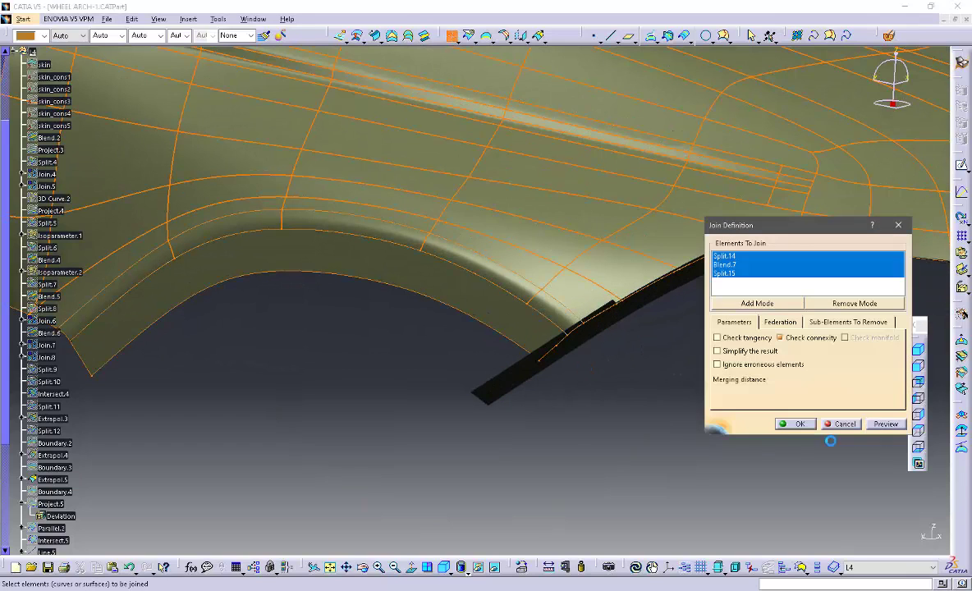
click(786, 425)
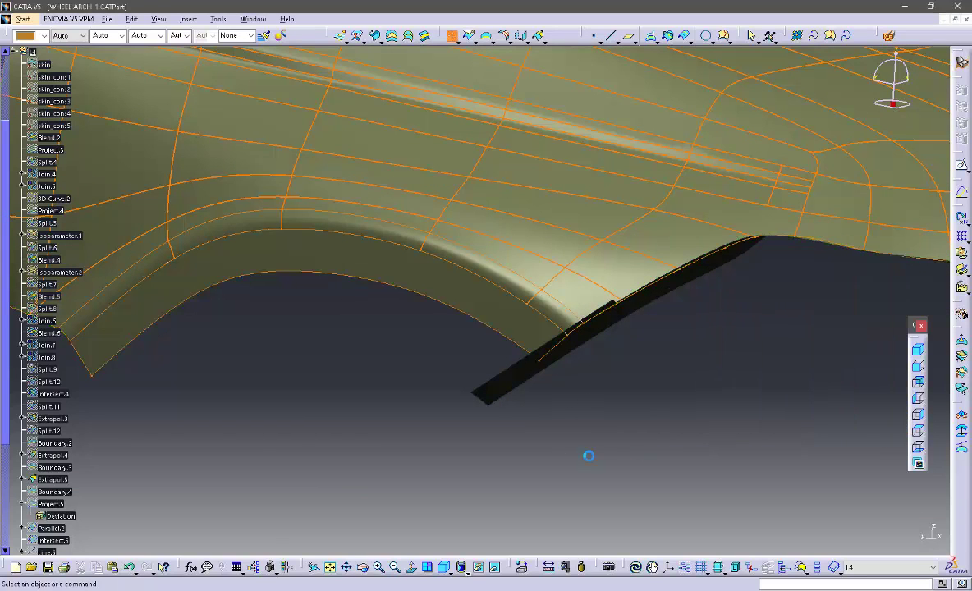
Create a second join containing only the combined skin and flange join, with a 0.001 mm merging distance.
middle_drag(586, 453, 642, 408)
click(451, 35)
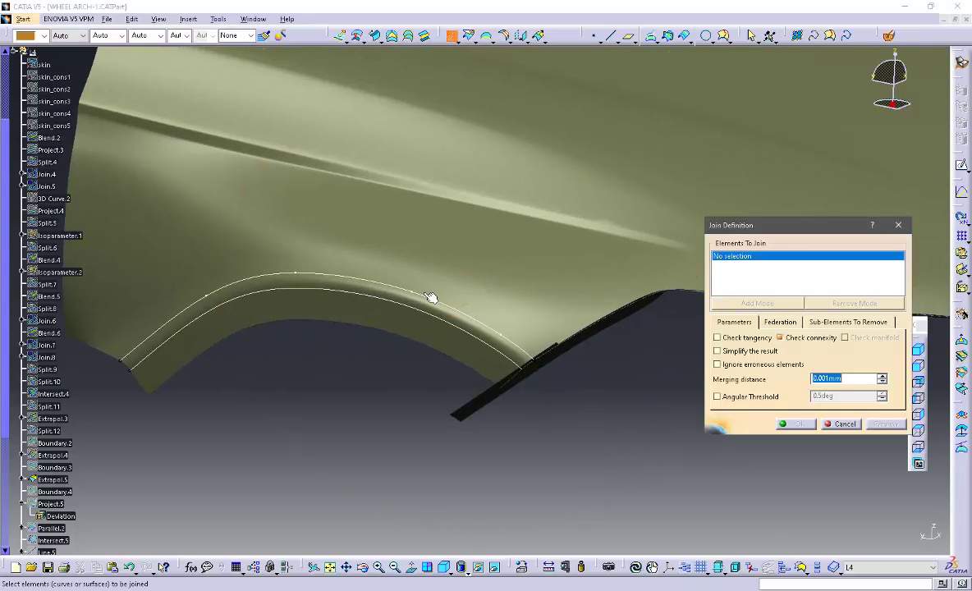
middle_drag(460, 282, 493, 191)
click(504, 273)
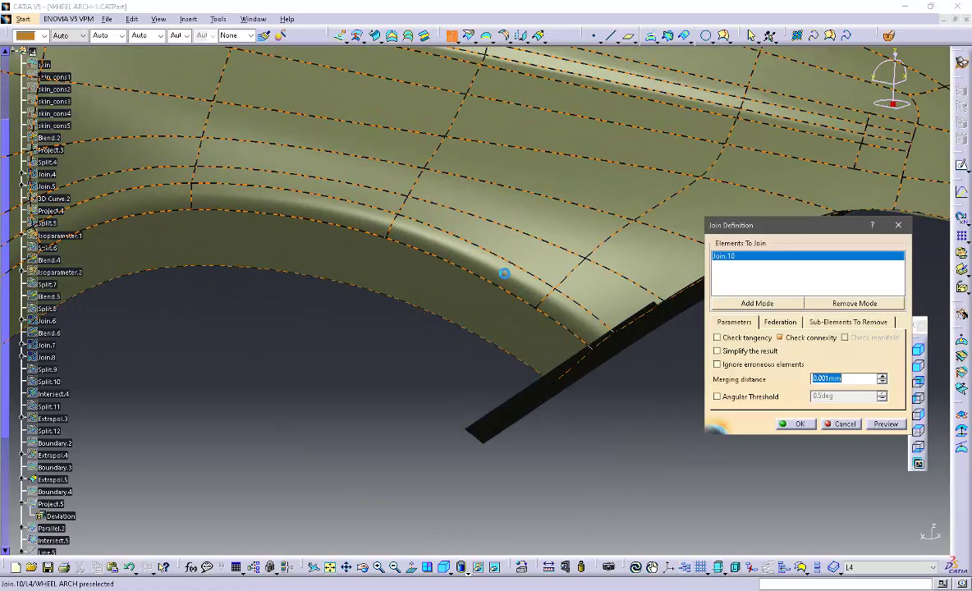
click(879, 425)
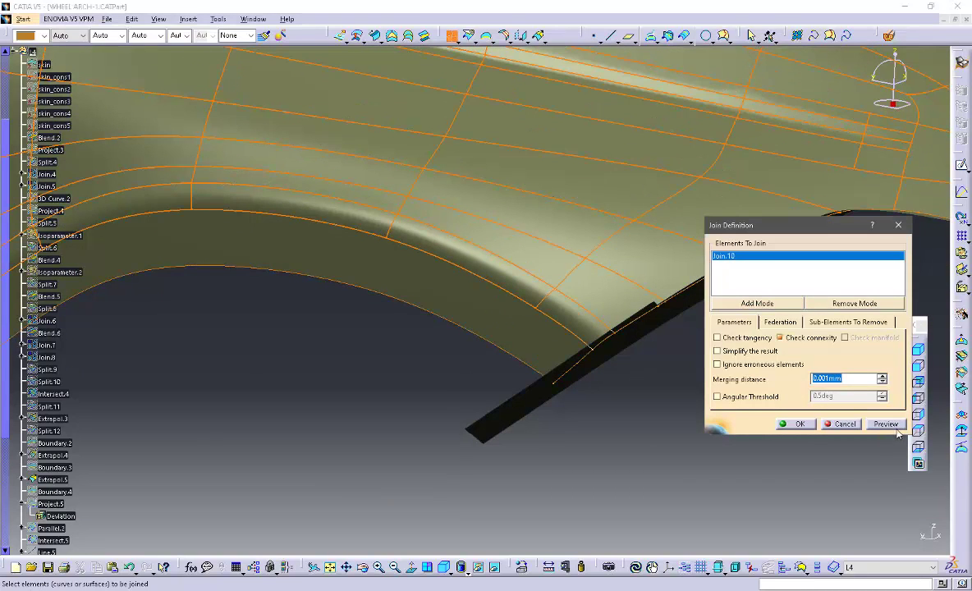
click(797, 425)
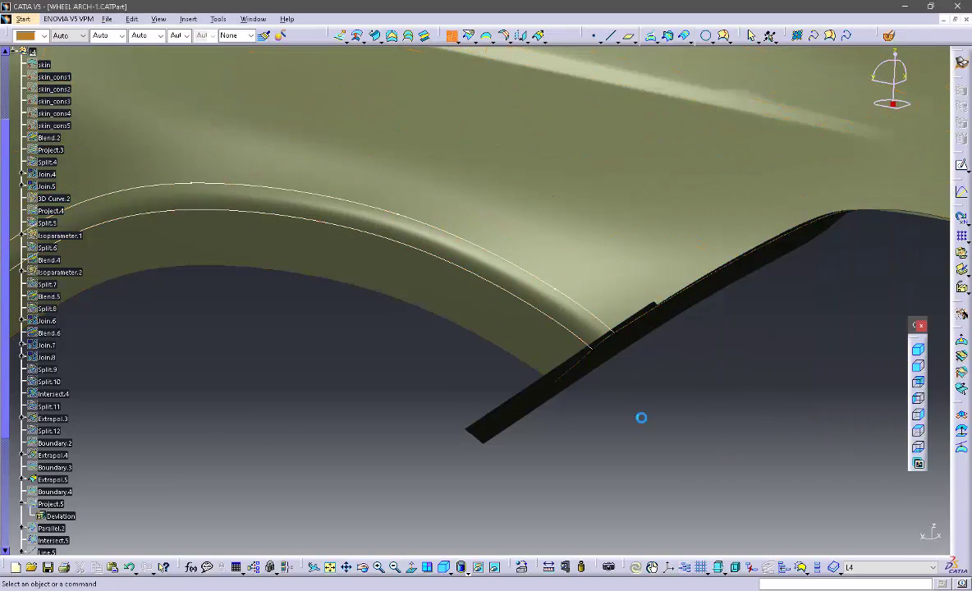
Colour the final joined surface slate blue.
middle_drag(640, 417, 521, 297)
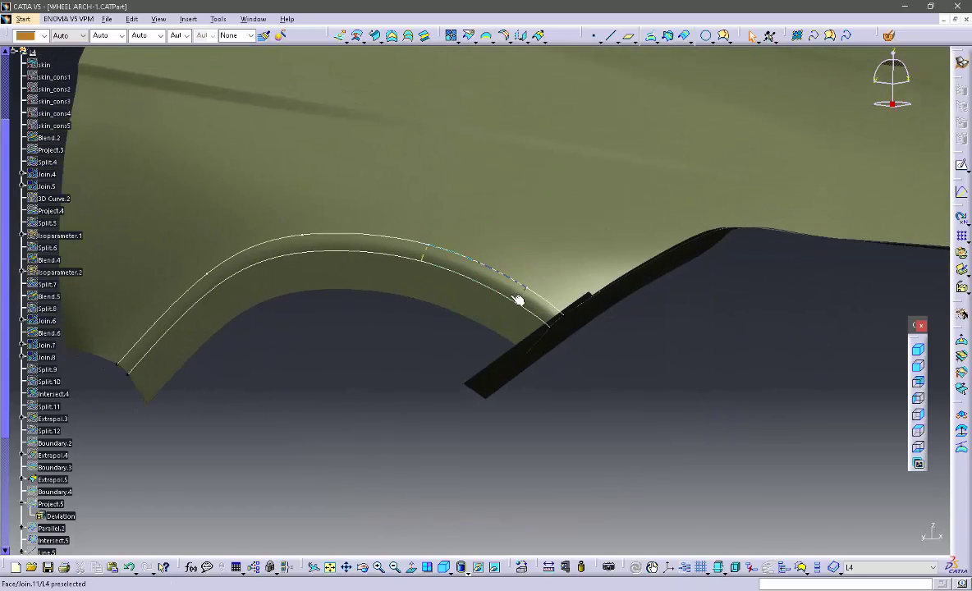
middle_drag(449, 327, 349, 369)
scroll(283, 394, down, 3)
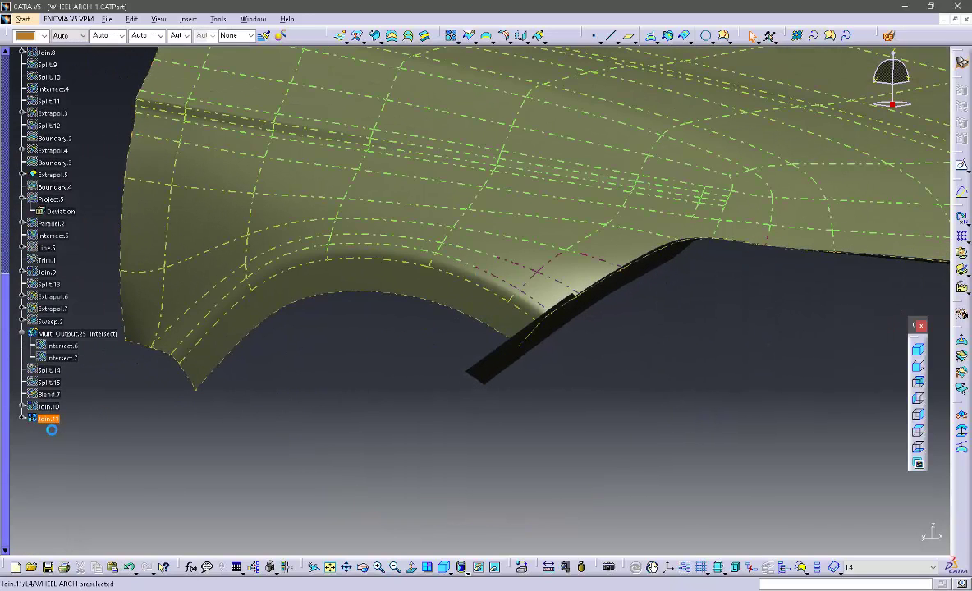
click(50, 422)
click(45, 37)
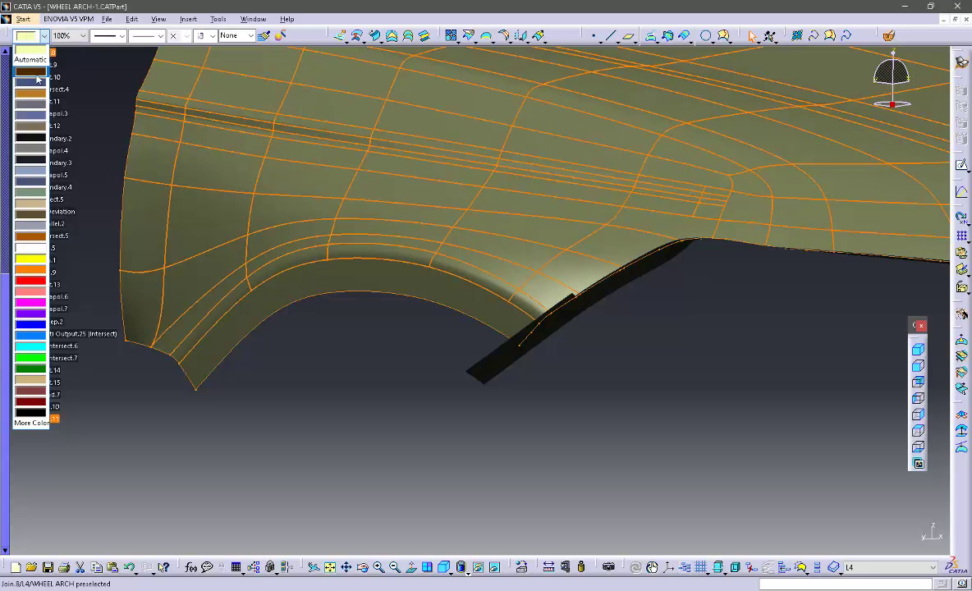
click(32, 116)
click(267, 345)
Recolour the final joined surface grey-blue.
middle_drag(520, 246, 527, 332)
click(58, 419)
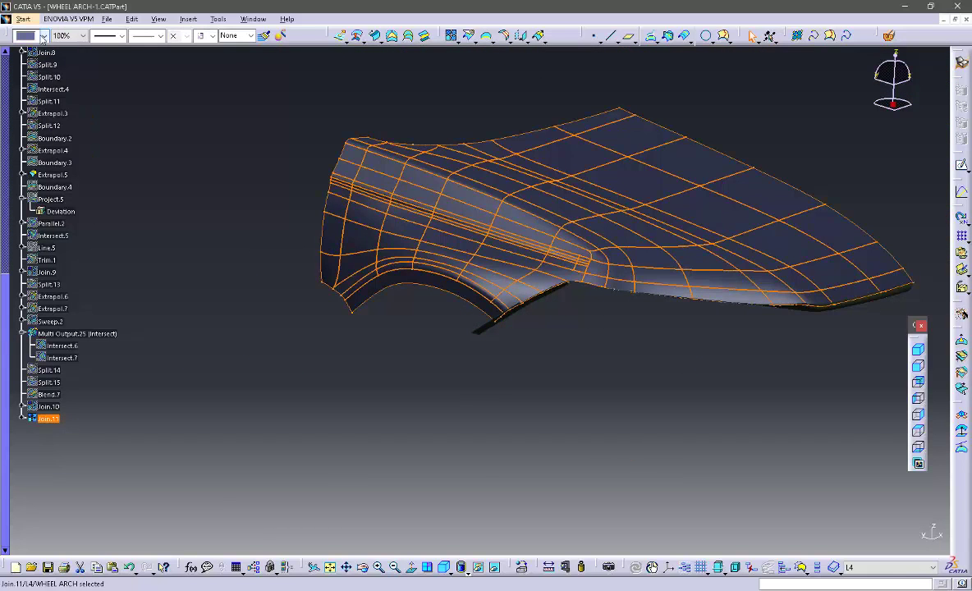
click(44, 36)
click(26, 172)
click(592, 393)
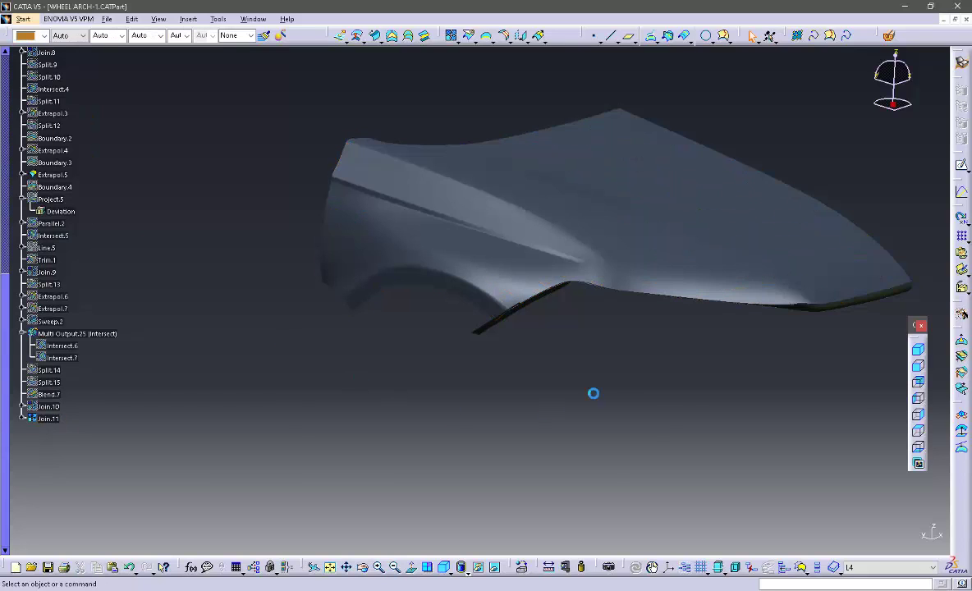
Bring the hidden intersection curve along the bonnet's lower edge, Intersect.4, back into the visible space.
middle_drag(591, 393, 460, 329)
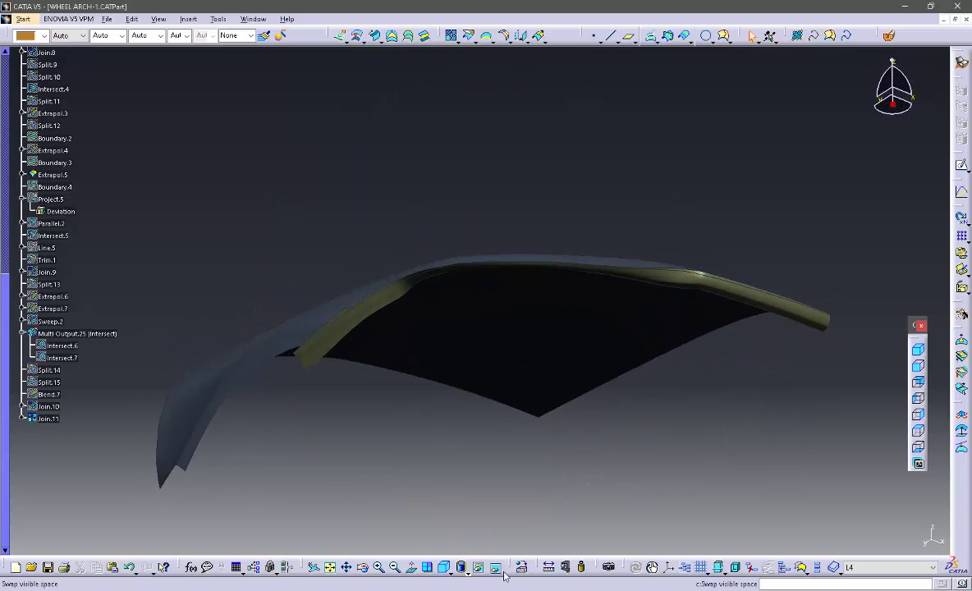
click(495, 567)
middle_drag(462, 434, 354, 250)
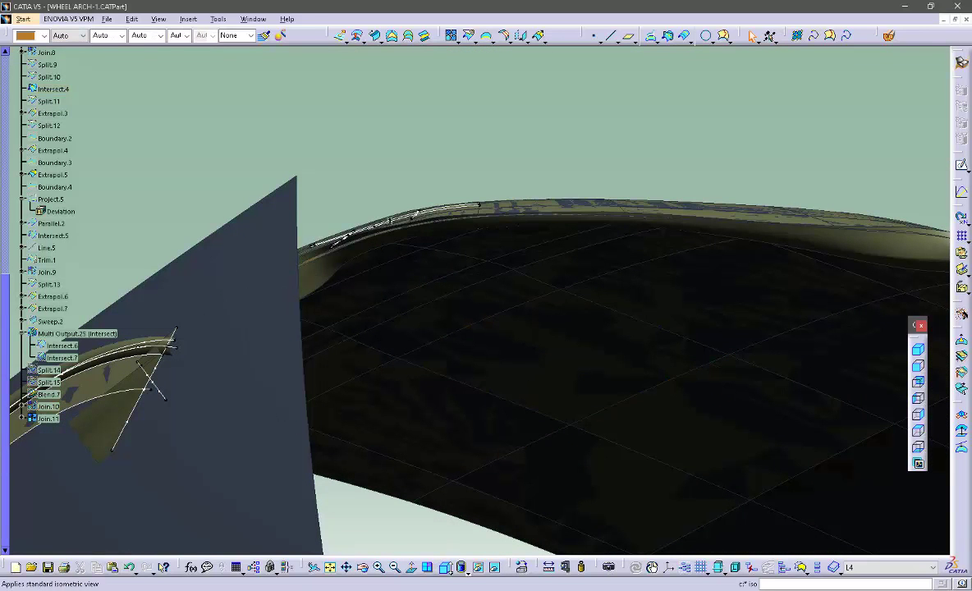
click(495, 567)
middle_drag(459, 344, 432, 306)
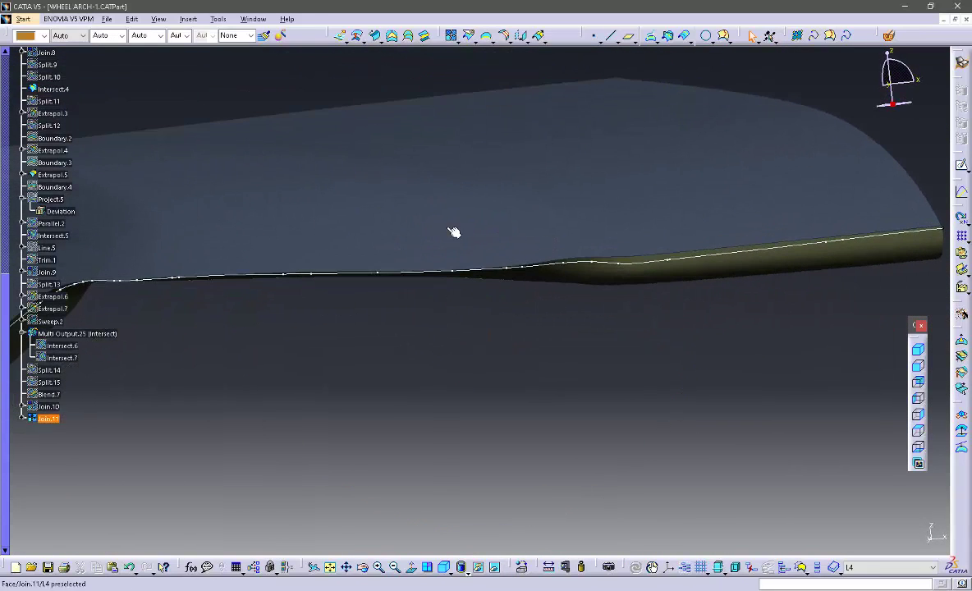
Smooth the Intersect.4 curve along the bonnet's lower edge with curvature continuity and a maximum deviation of 0.001 mm.
click(458, 42)
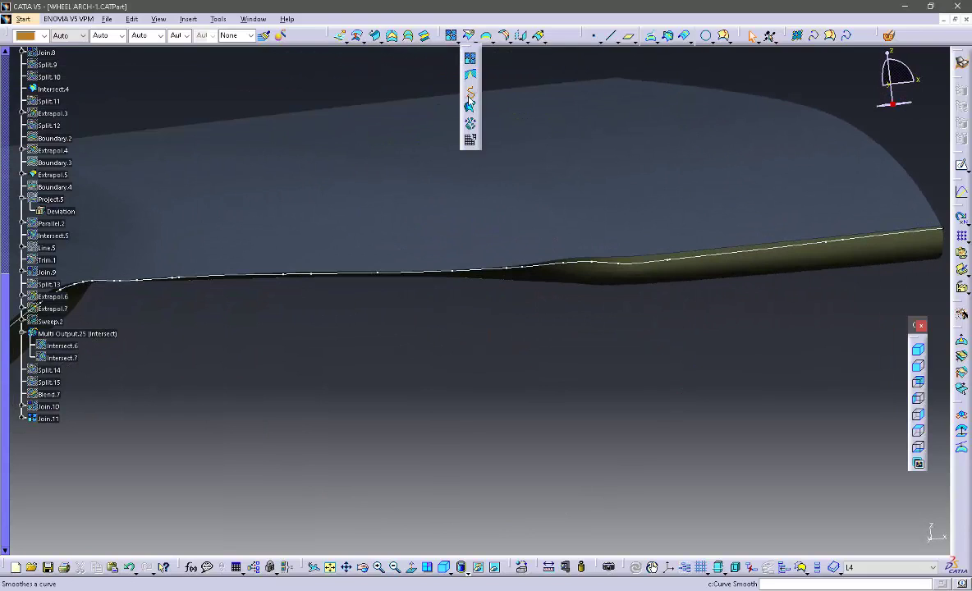
click(648, 263)
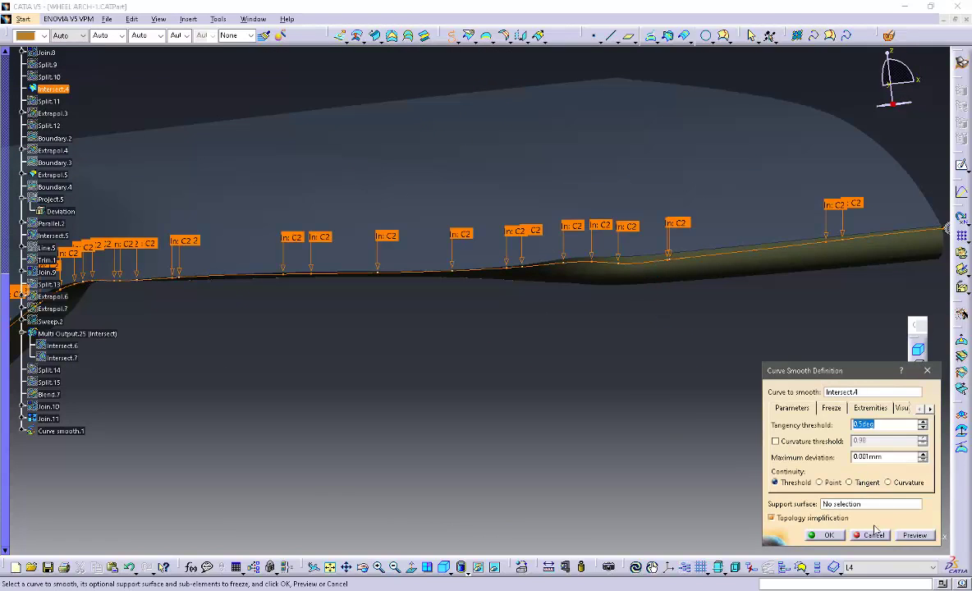
click(899, 484)
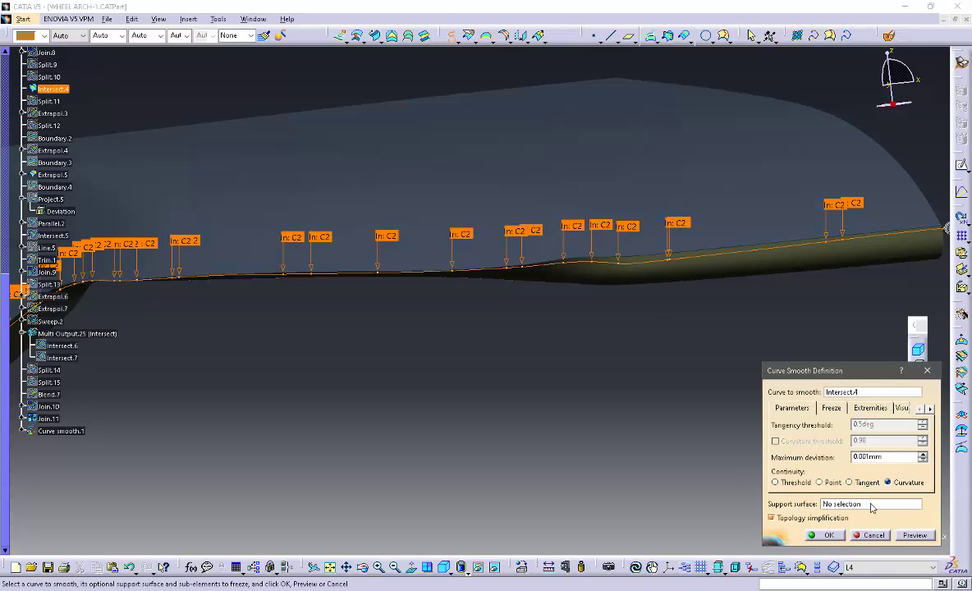
click(830, 535)
Extrapolate the smoothed curve by 2 mm from its front end with curvature continuity.
middle_drag(503, 238, 546, 227)
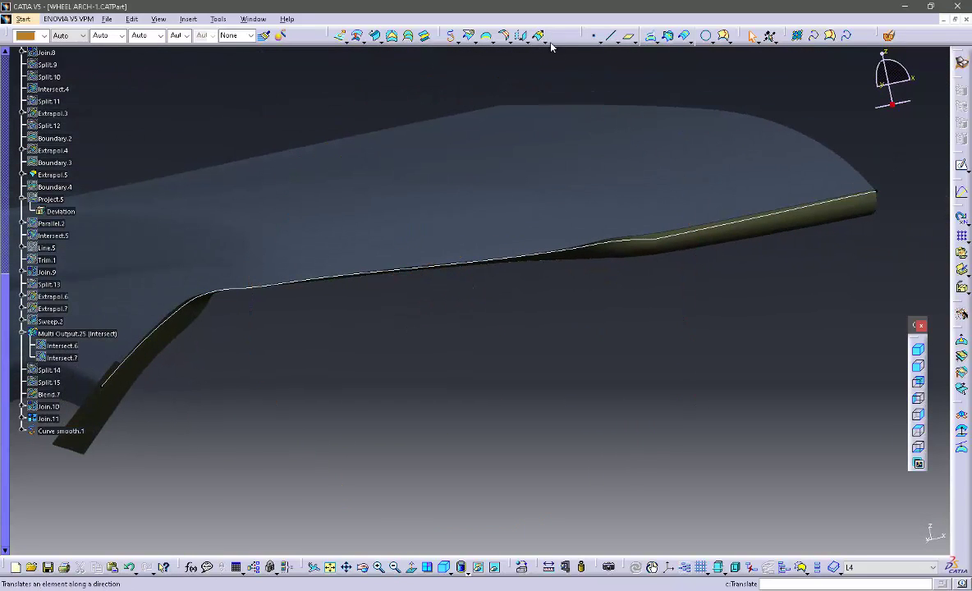
middle_drag(599, 249, 382, 232)
click(637, 196)
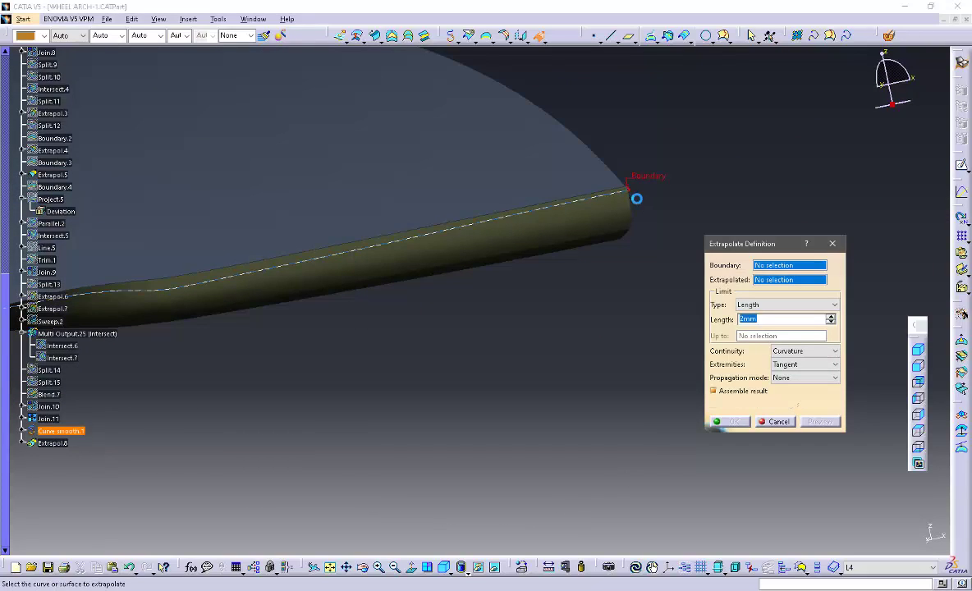
click(631, 198)
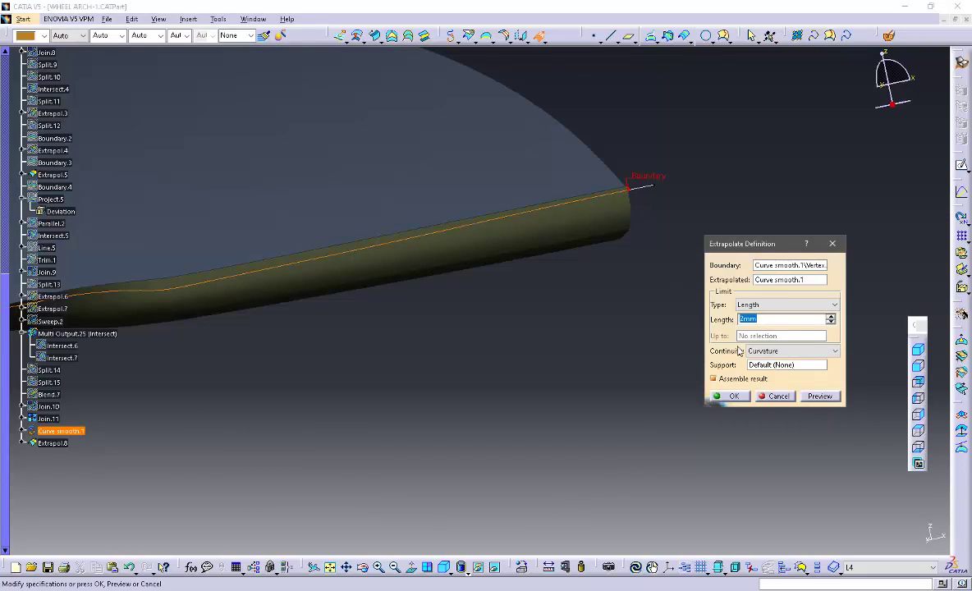
click(733, 396)
Create a circular swept surface of 1 mm radius centred on the extrapolated edge curve.
middle_drag(477, 297, 578, 255)
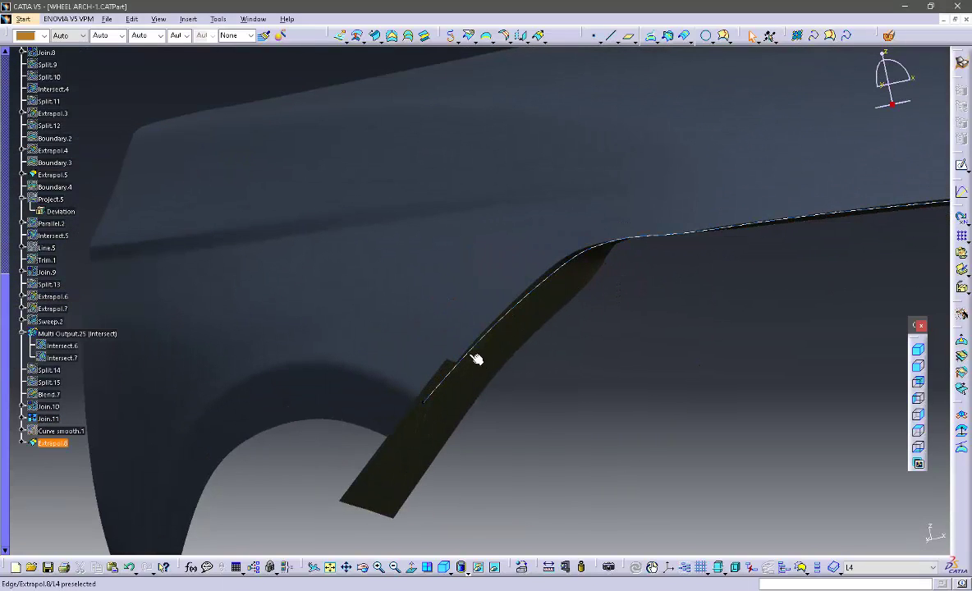
middle_drag(476, 359, 510, 276)
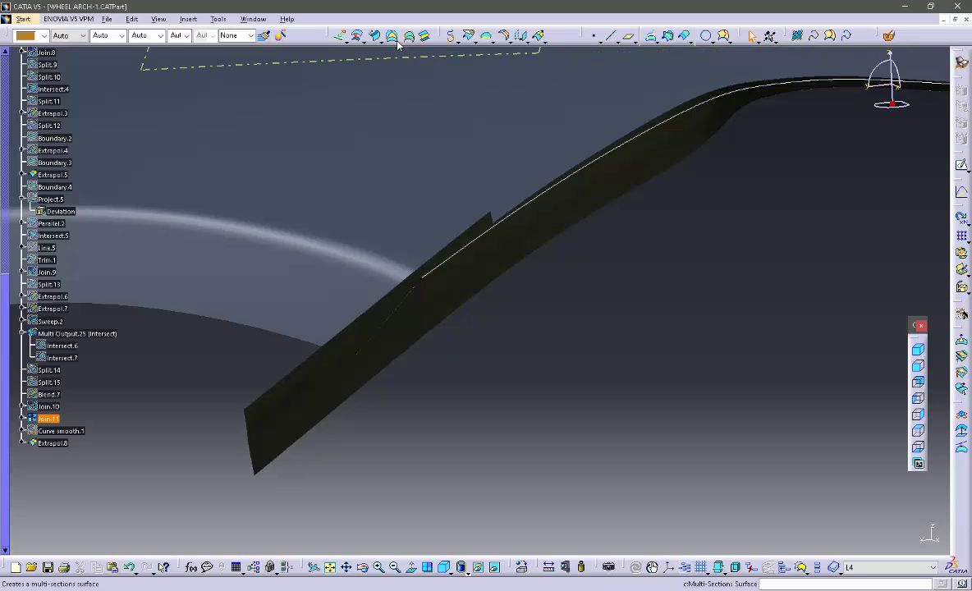
click(375, 36)
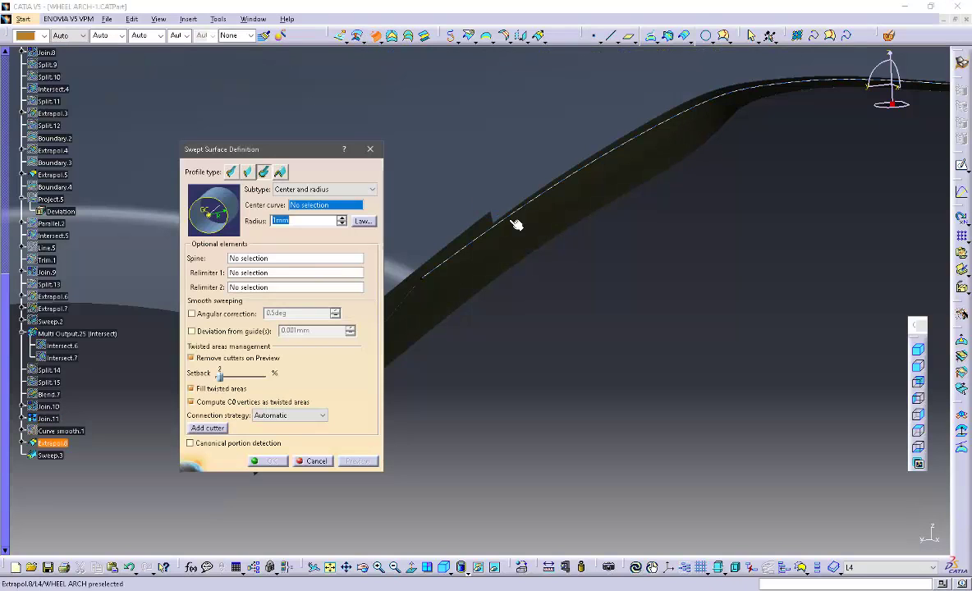
click(520, 220)
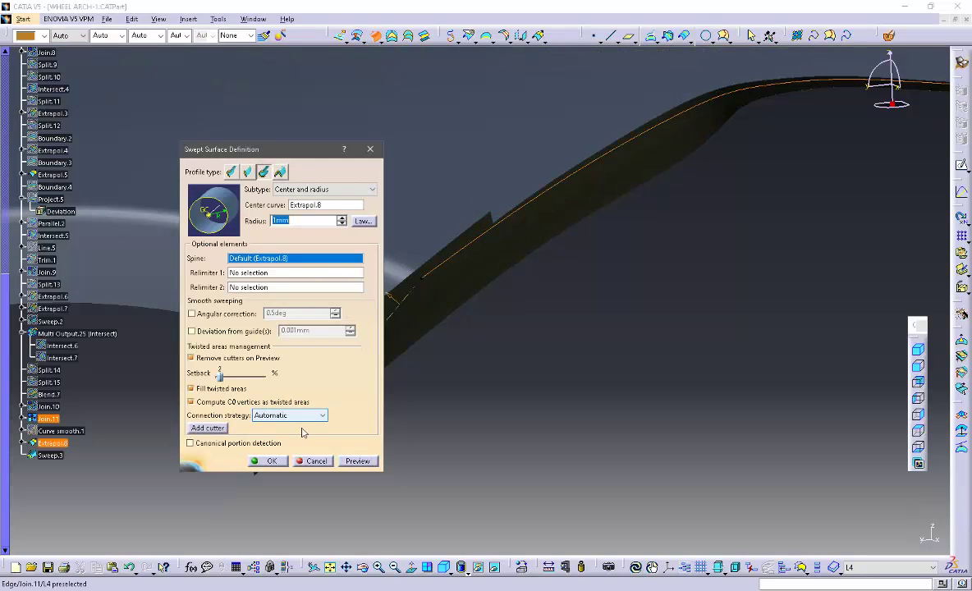
click(278, 461)
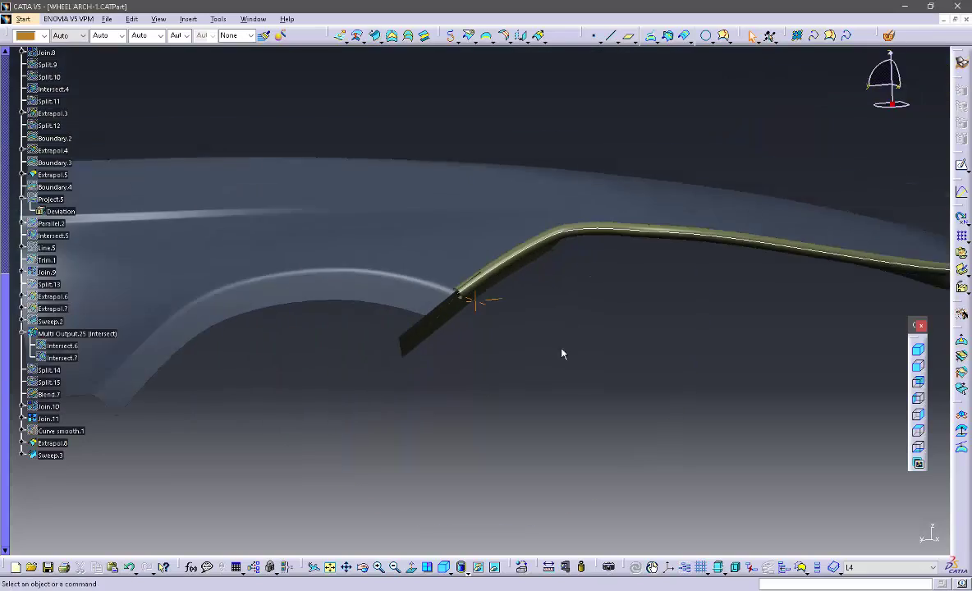
middle_drag(561, 354, 724, 97)
click(482, 201)
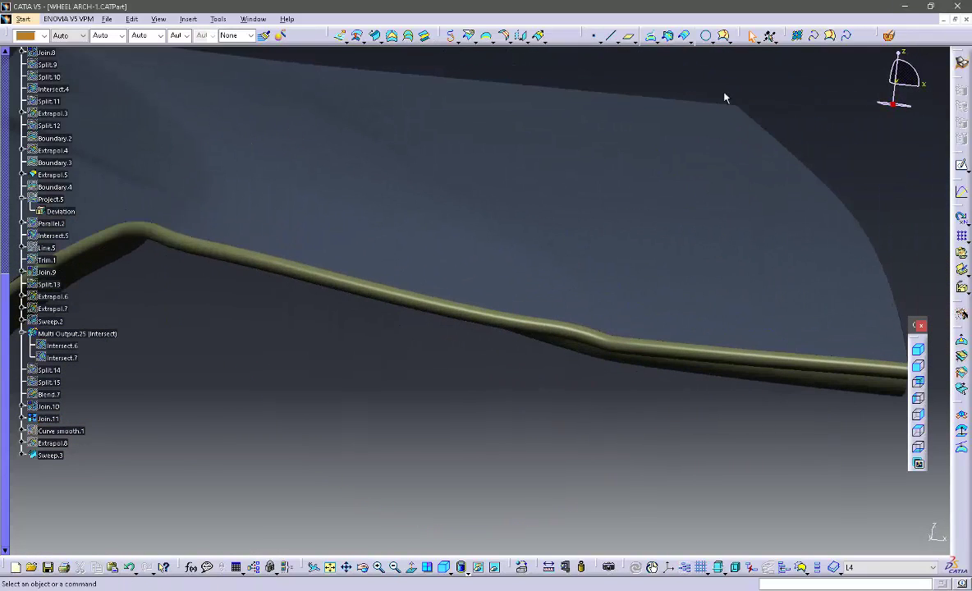
click(669, 37)
middle_drag(625, 273, 454, 213)
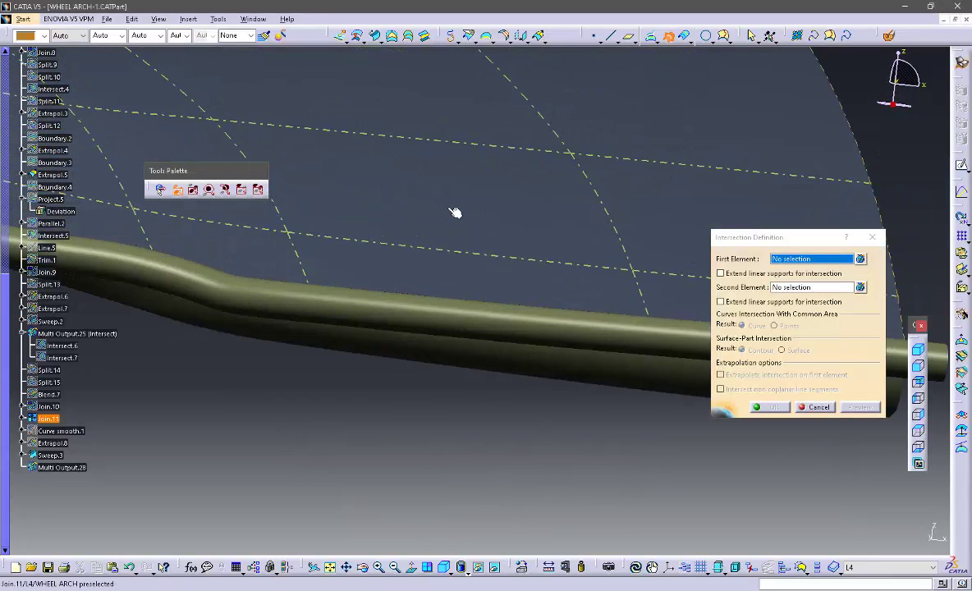
click(454, 213)
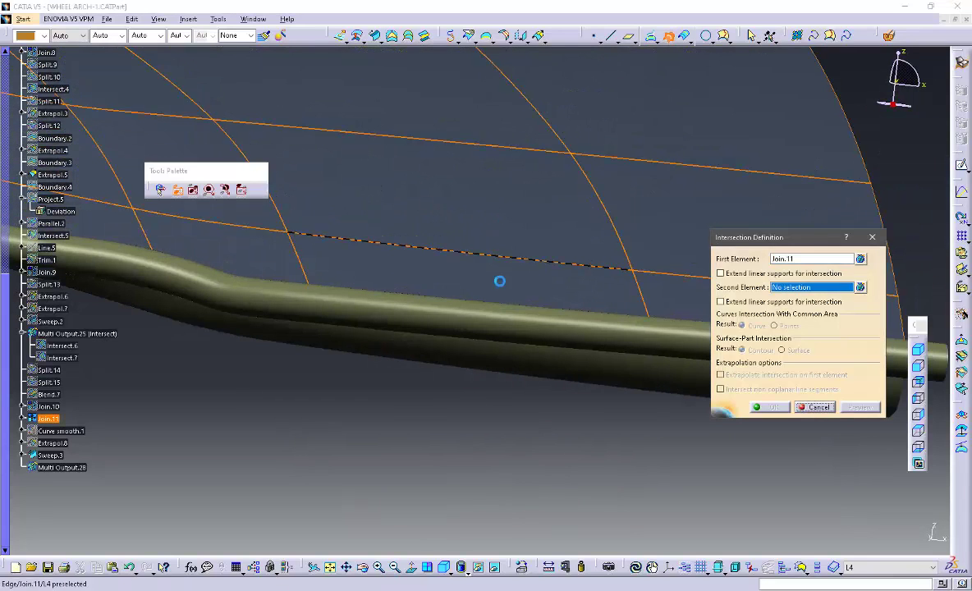
click(819, 407)
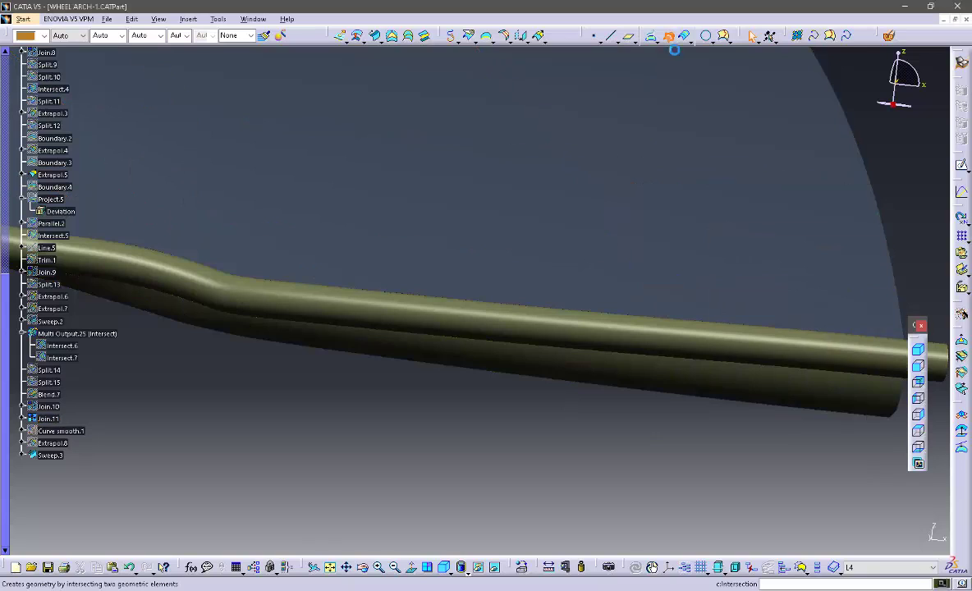
Intersect the circular sweep with both the joined skin Join.11 and the edge surface Extrapol.5, without defining a Near element.
click(564, 335)
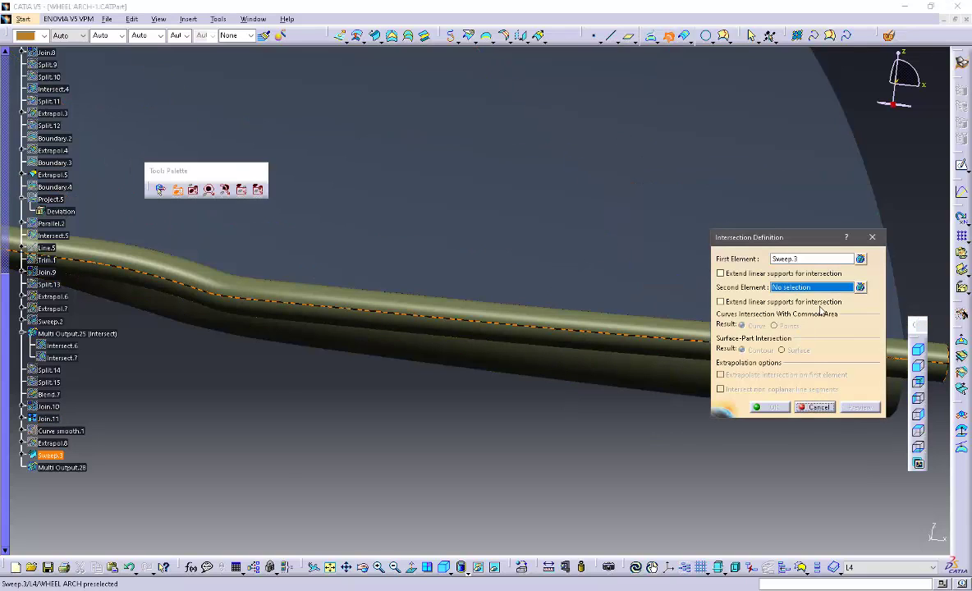
click(859, 287)
click(571, 285)
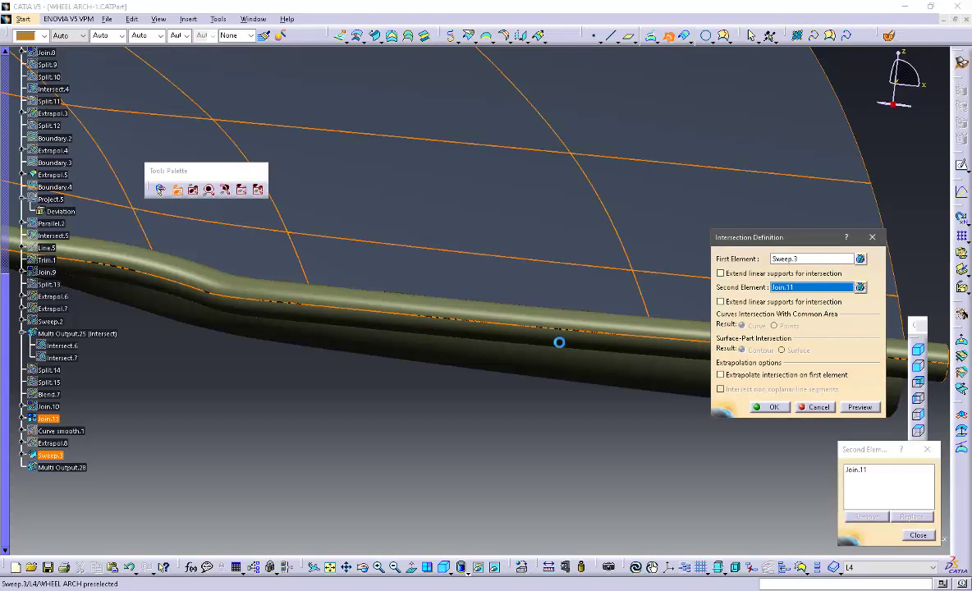
click(556, 371)
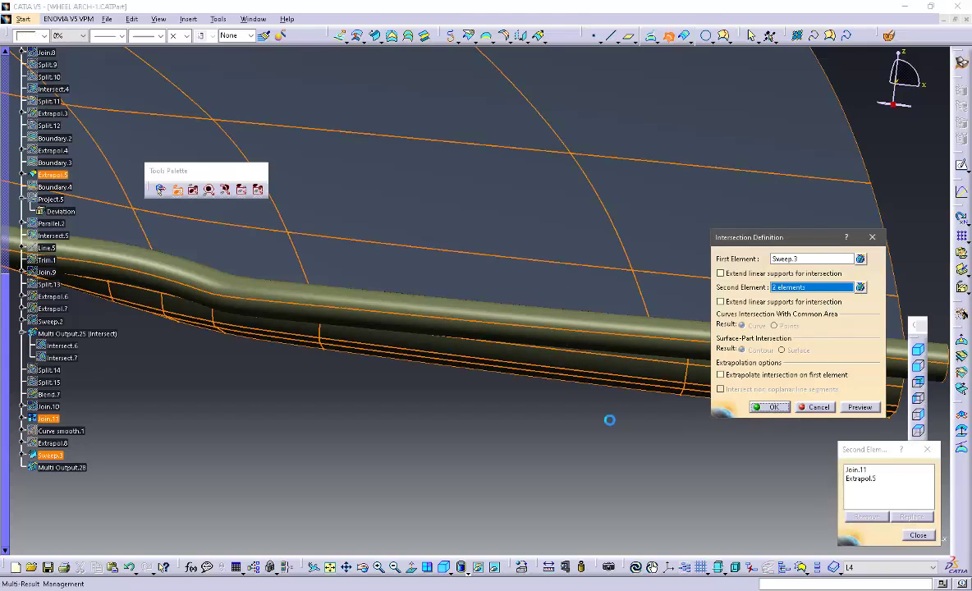
middle_drag(503, 237, 547, 231)
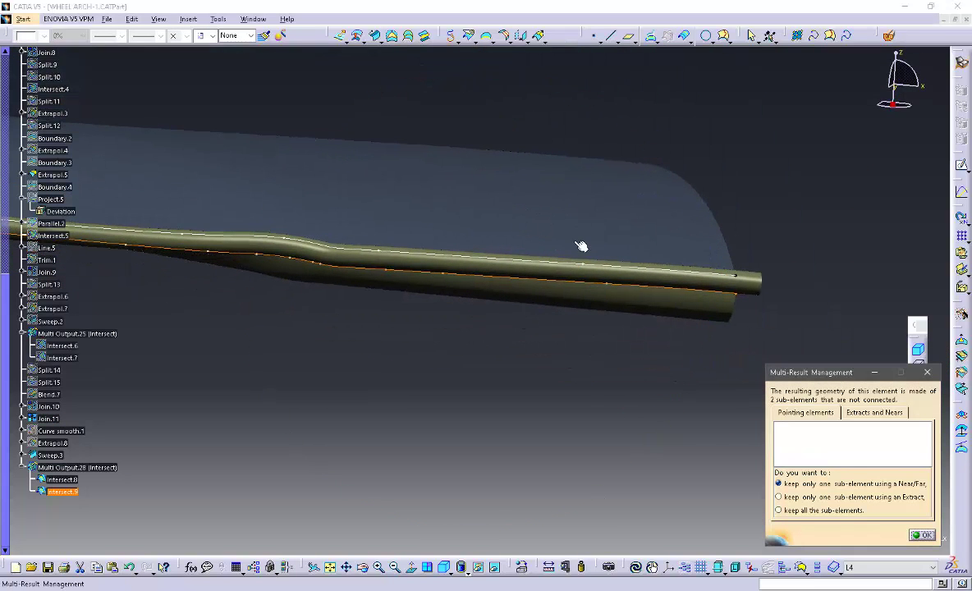
middle_drag(632, 369, 653, 383)
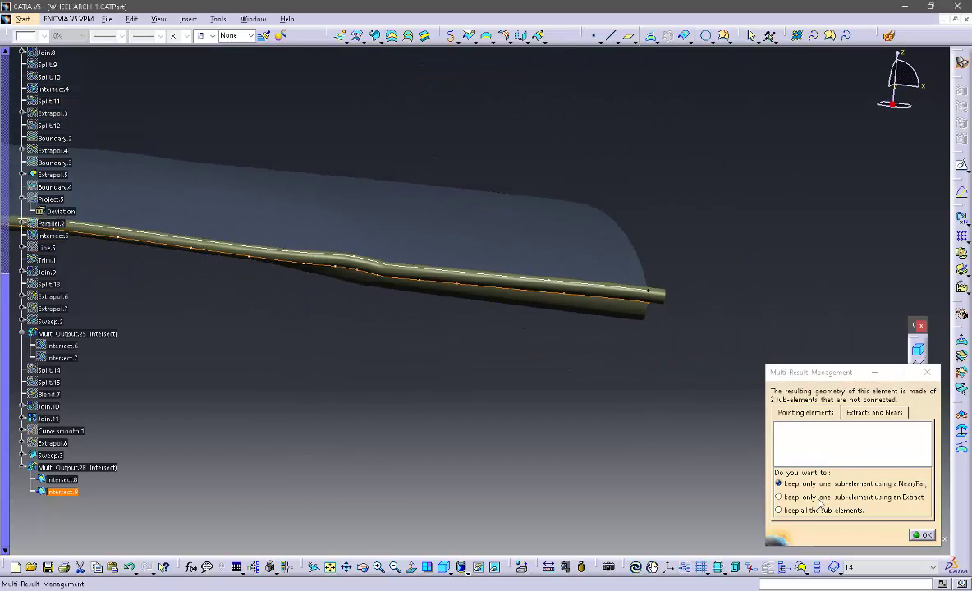
click(918, 535)
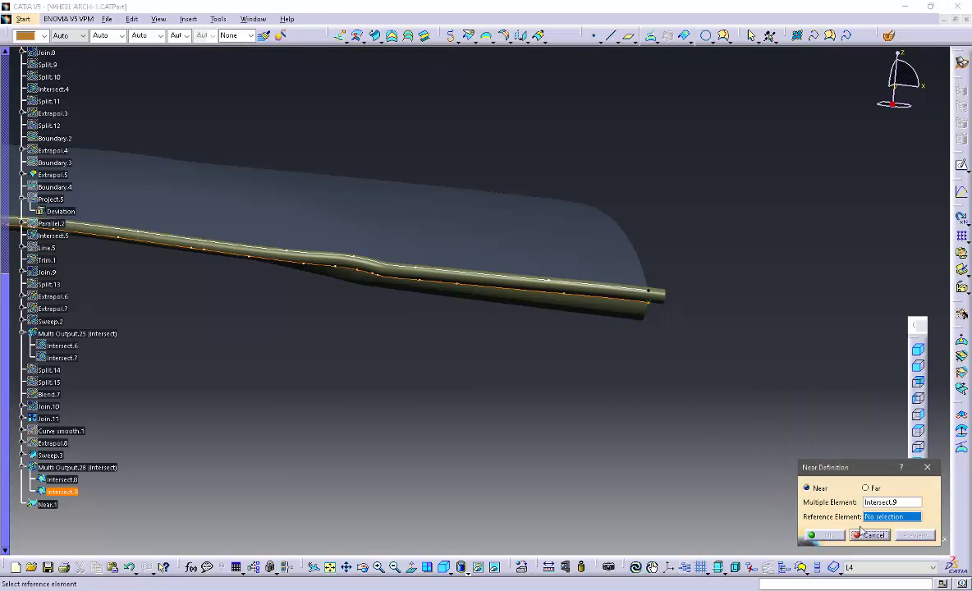
click(869, 537)
Hide the circular swept surface so only its intersection curves remain along the edge.
middle_drag(652, 250, 533, 197)
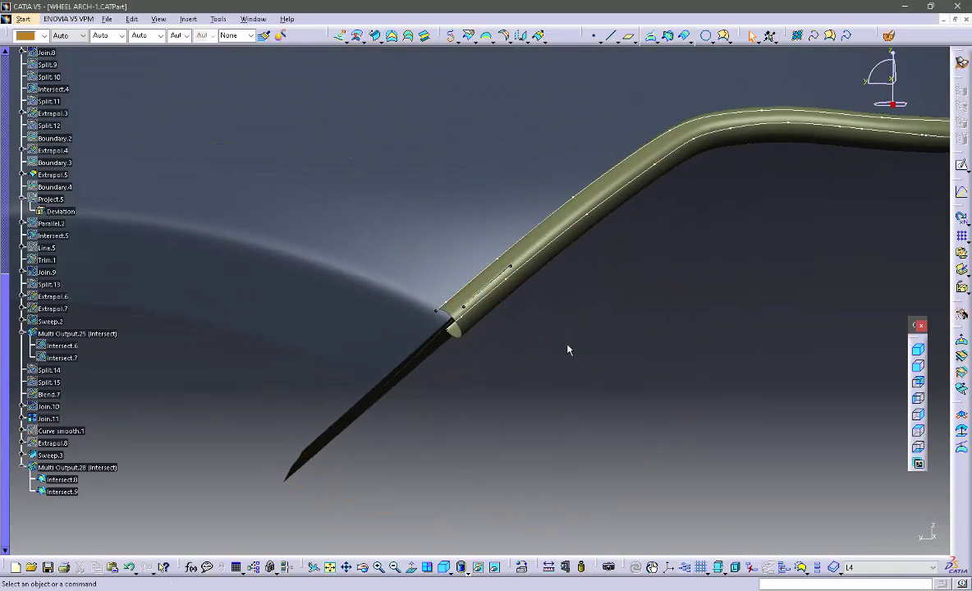
middle_drag(567, 350, 501, 306)
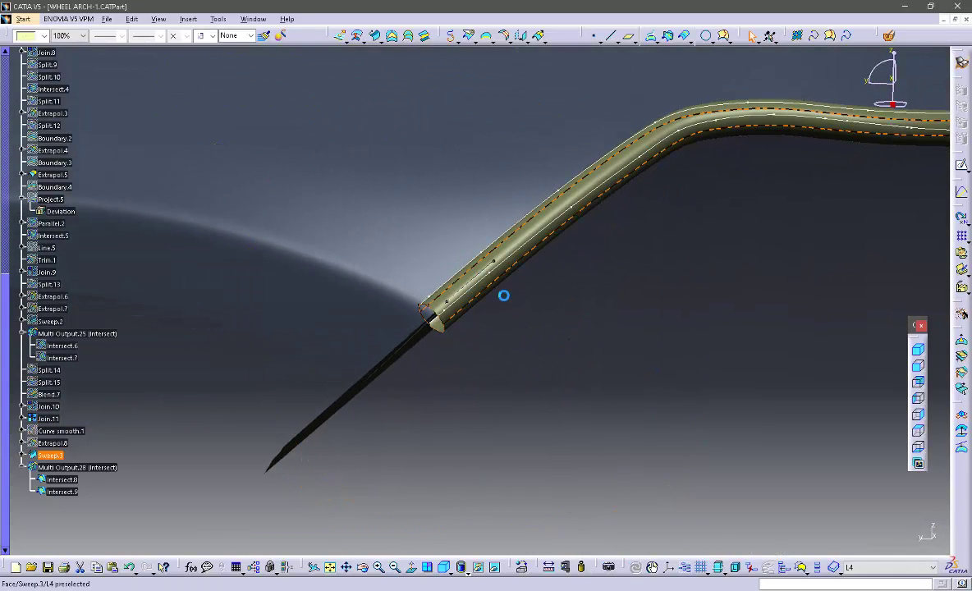
middle_drag(556, 377, 509, 134)
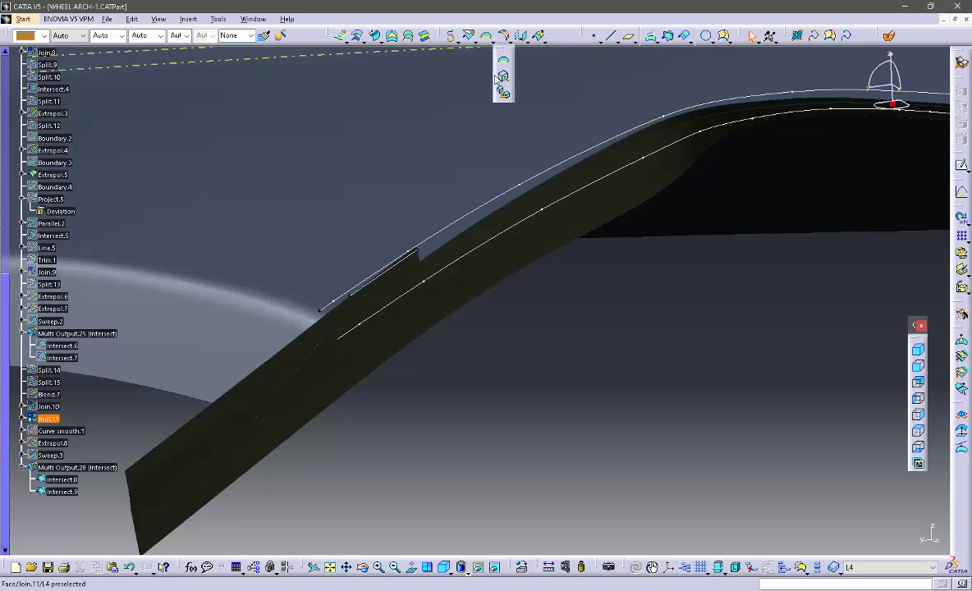
Extract the intersection curve on the lower edge surface, Intersect.9, with tangent continuity propagation.
click(503, 60)
click(461, 269)
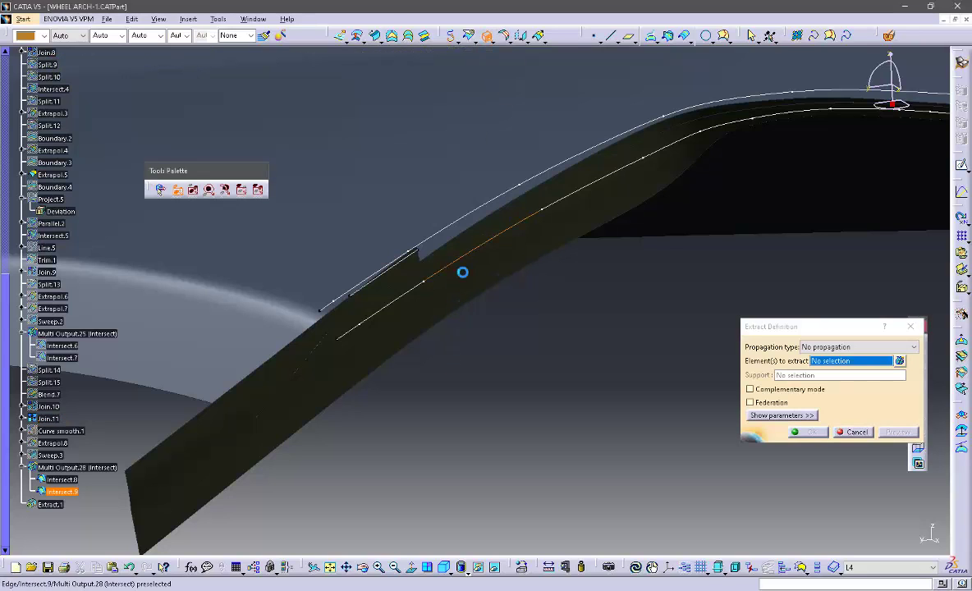
click(833, 347)
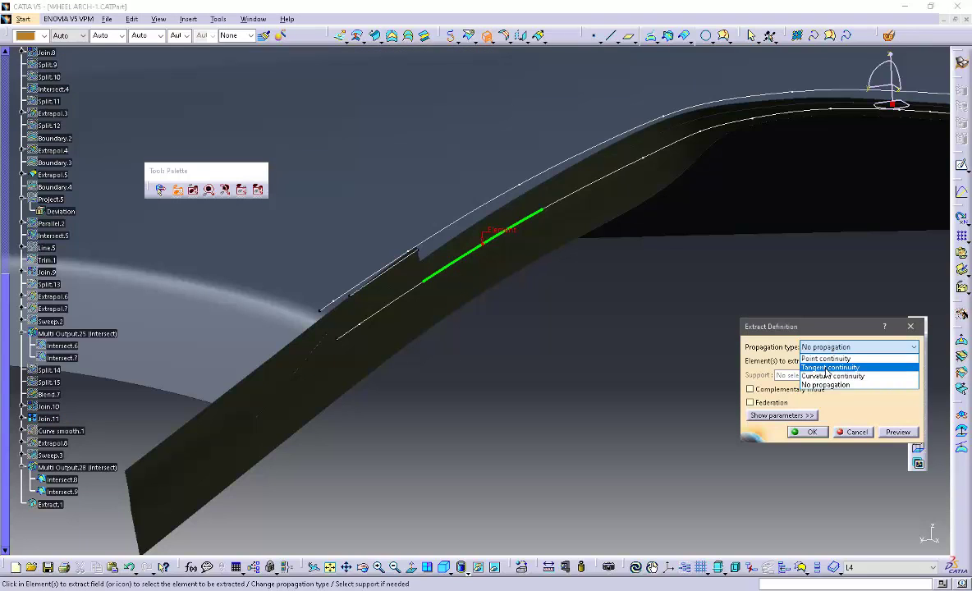
click(788, 365)
click(808, 432)
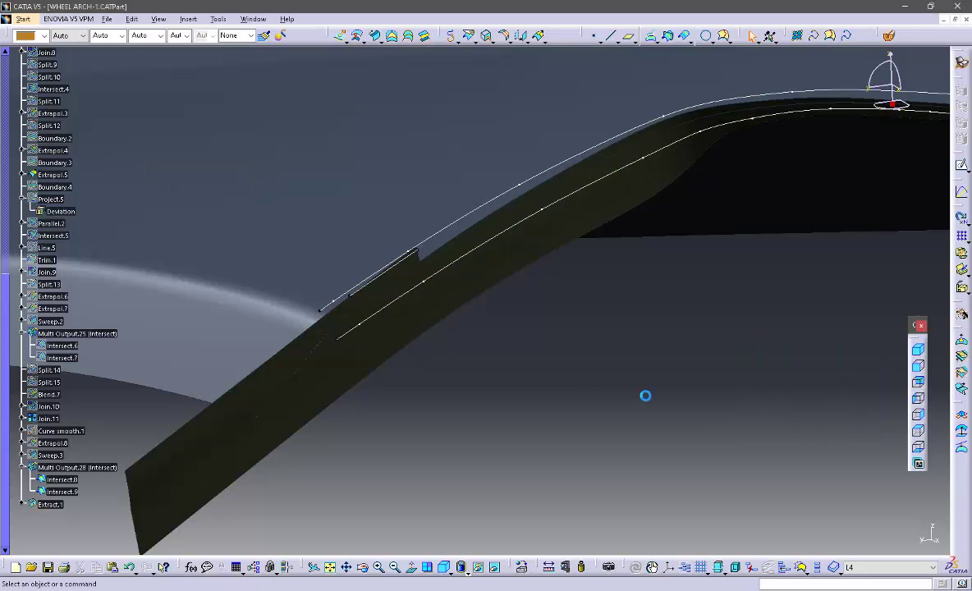
Draw a two-point 3D curve across the wheel arch flange, alongside its end edge, from the arch opening to the flange bend.
middle_drag(468, 380, 624, 328)
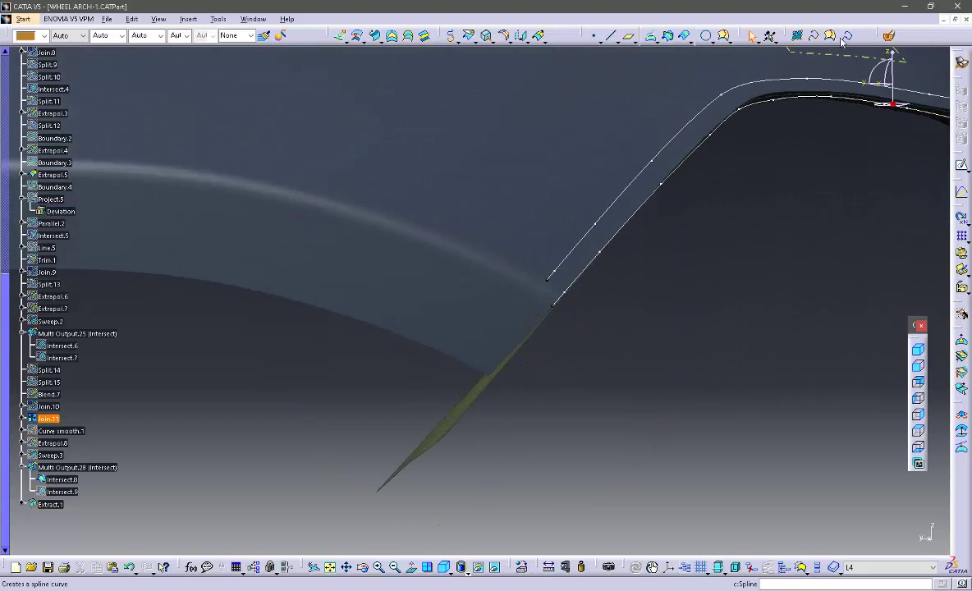
click(815, 37)
middle_drag(638, 354, 572, 219)
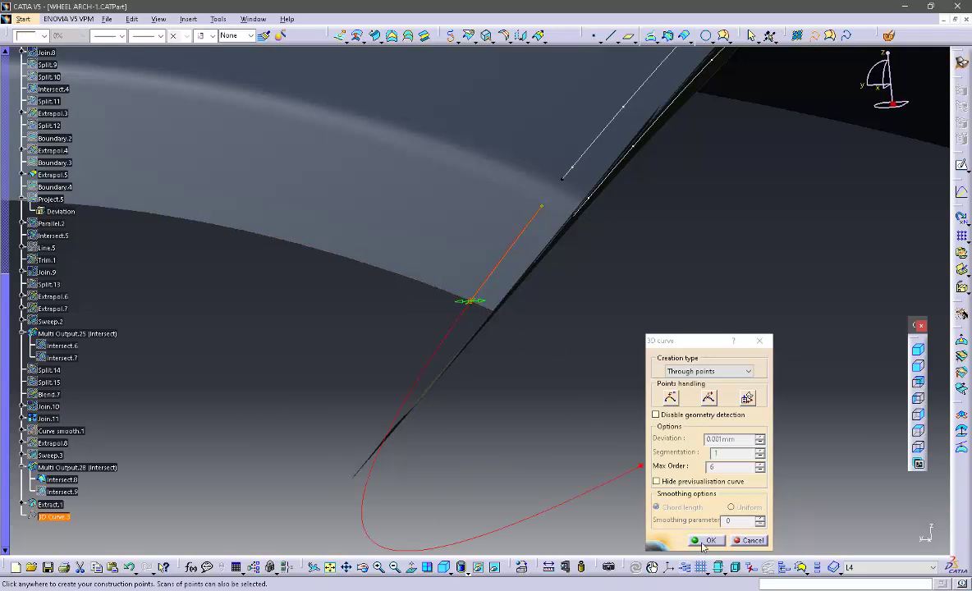
click(704, 540)
Project the new 3D curve normally onto the joined surface Join.11, keeping the nearest solution and no smoothing.
middle_drag(664, 469, 766, 91)
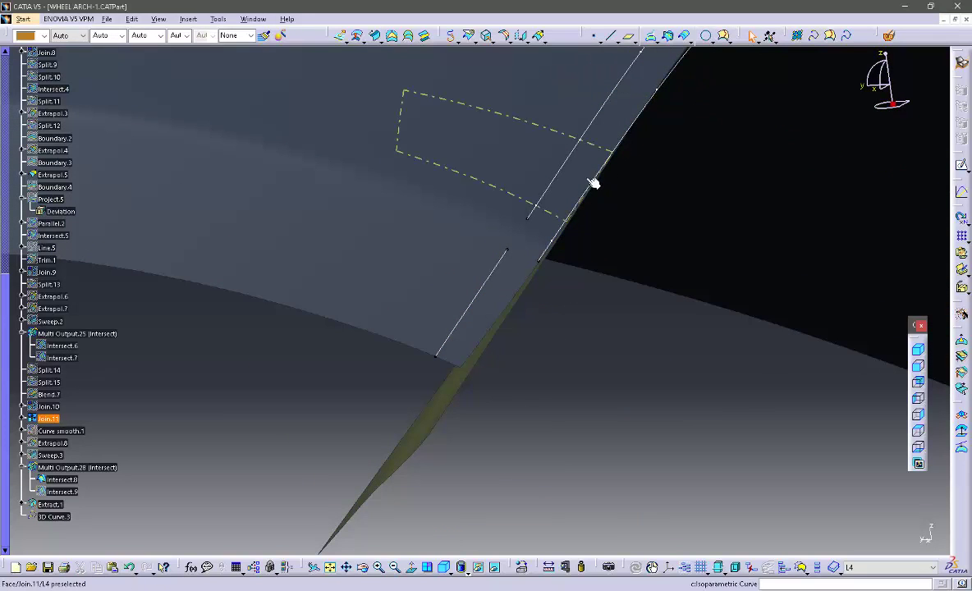
key(c)
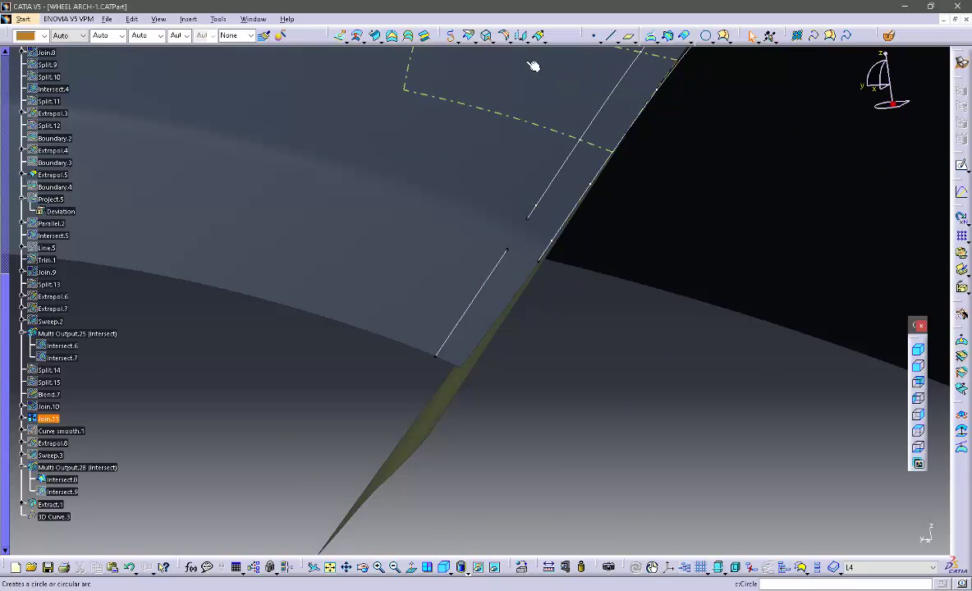
click(651, 36)
click(492, 284)
click(421, 293)
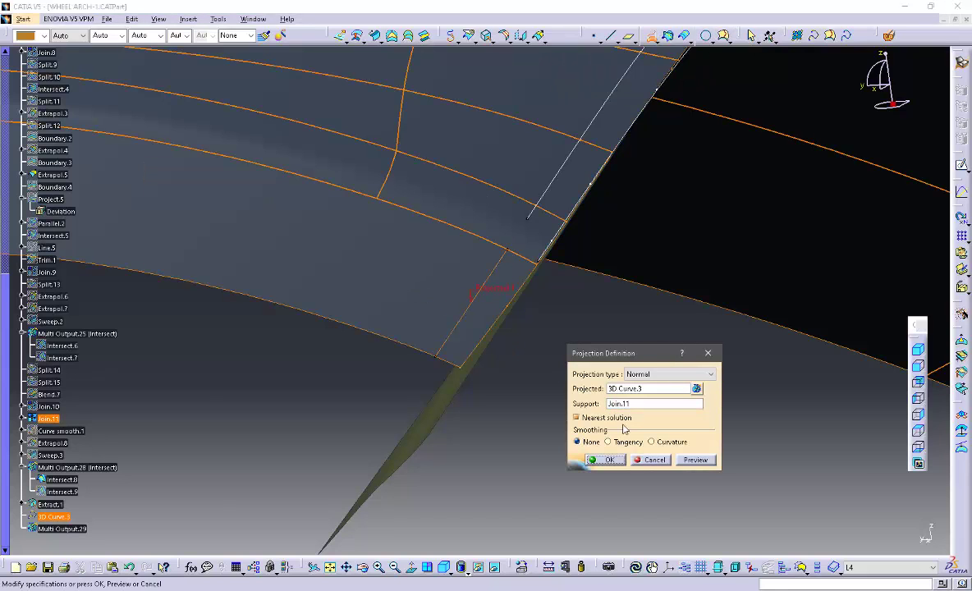
click(607, 459)
Split the intersection curve Intersect.8 at its vertex Vertex.9, removing the short end segment beside the wheel arch flange bend.
mouse_move(566, 292)
middle_down()
mouse_move(519, 334)
mouse_move(549, 327)
mouse_move(575, 303)
middle_up()
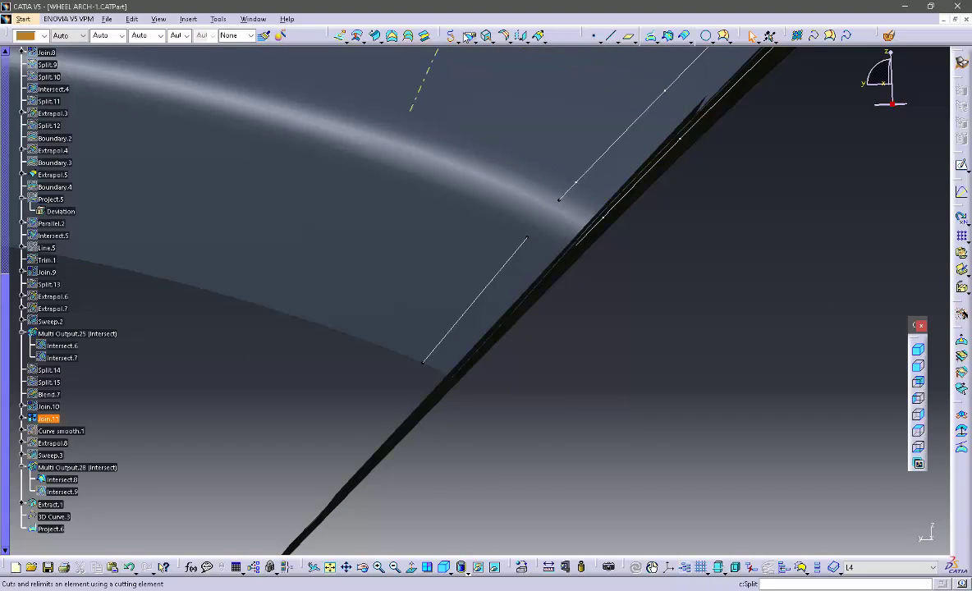
click(580, 187)
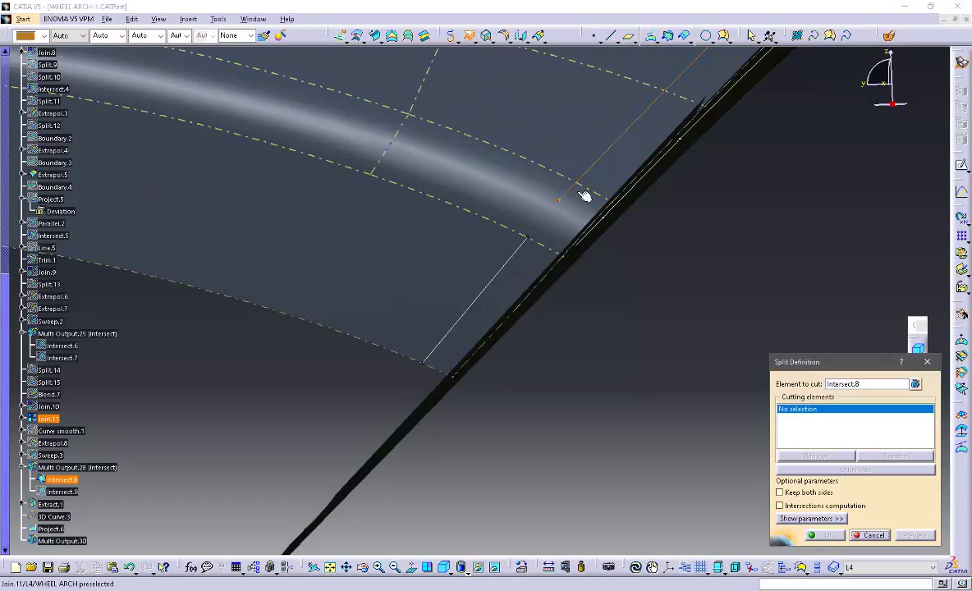
click(578, 184)
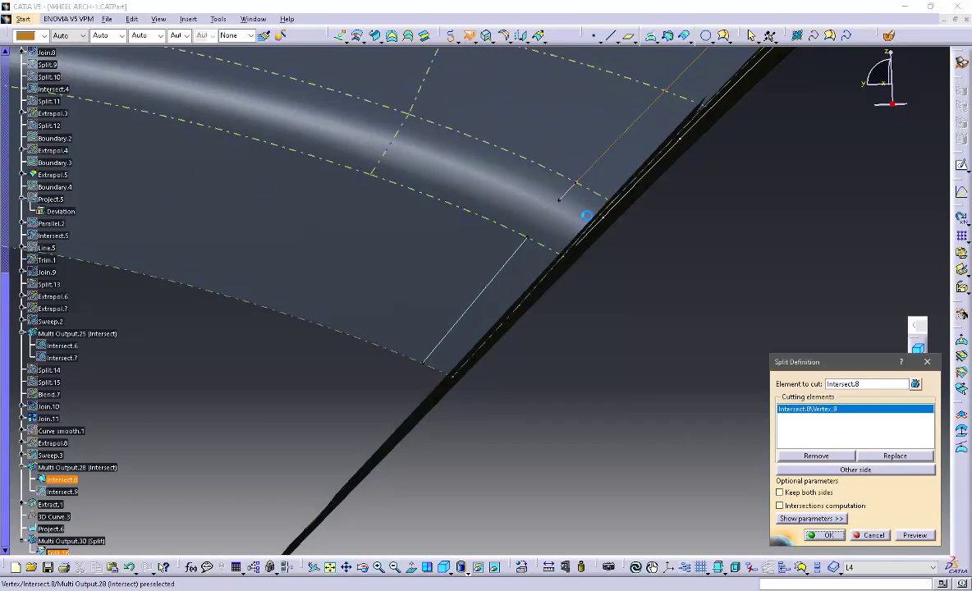
click(829, 535)
Bridge the split edge curve and the projected flange curve with a spline tangent to both, supported on the joined surface Join.11.
middle_drag(685, 297, 809, 163)
click(847, 37)
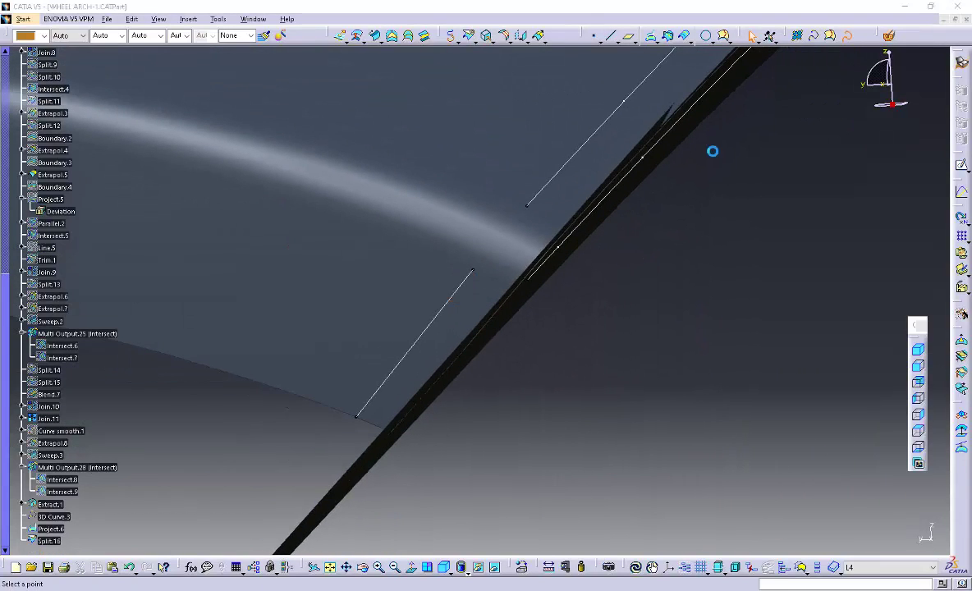
click(529, 204)
click(557, 179)
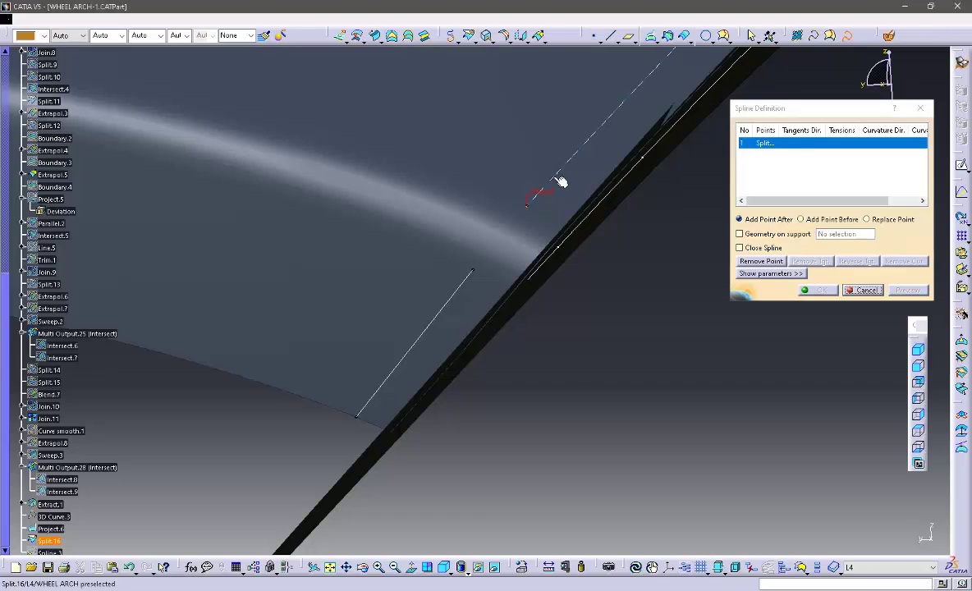
click(478, 274)
click(469, 284)
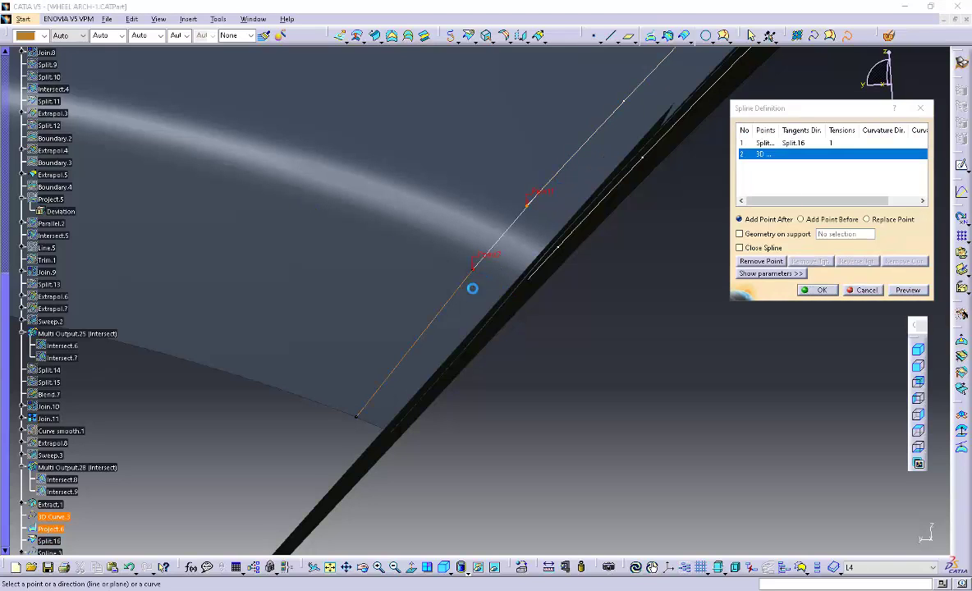
click(788, 237)
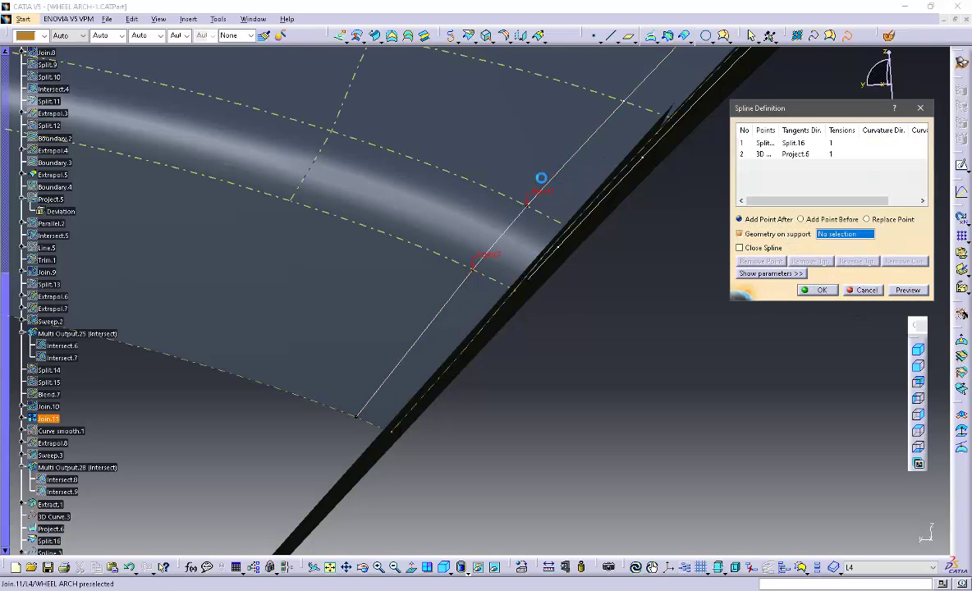
click(587, 156)
click(820, 291)
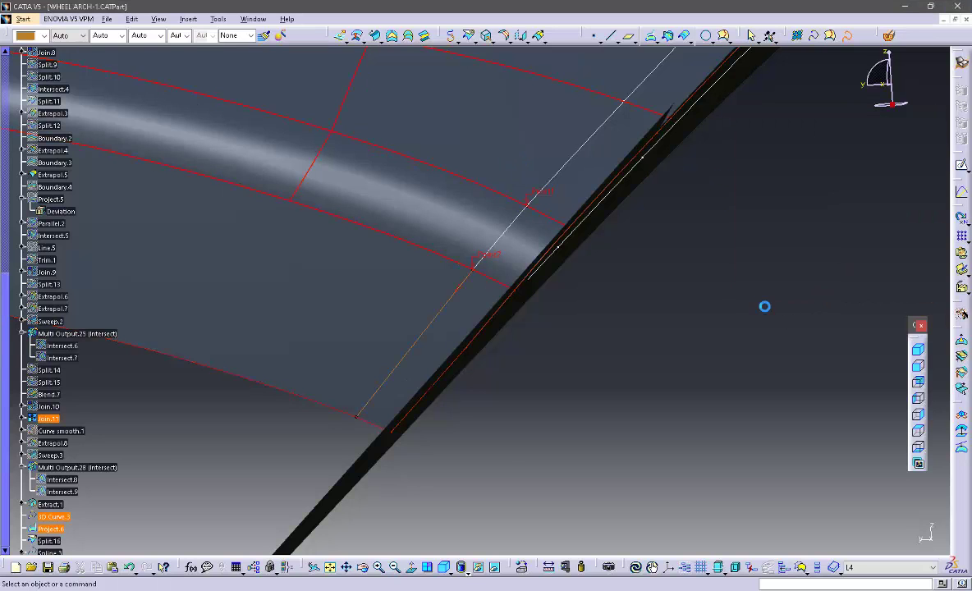
Join the projected flange curve, the bridging spline and the split edge curve into one continuous curve with a 0.001 mm merging distance.
middle_drag(567, 220, 489, 110)
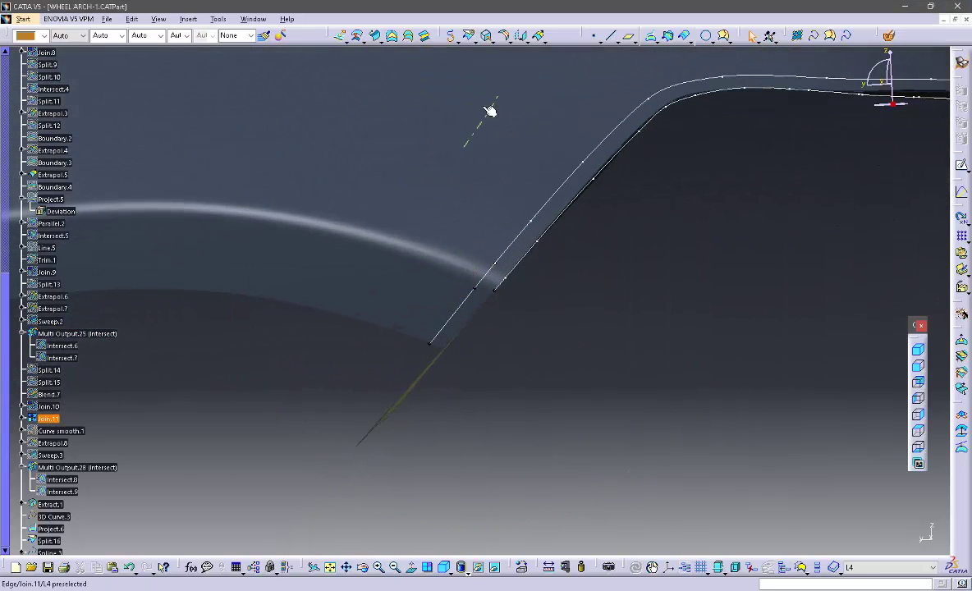
click(472, 41)
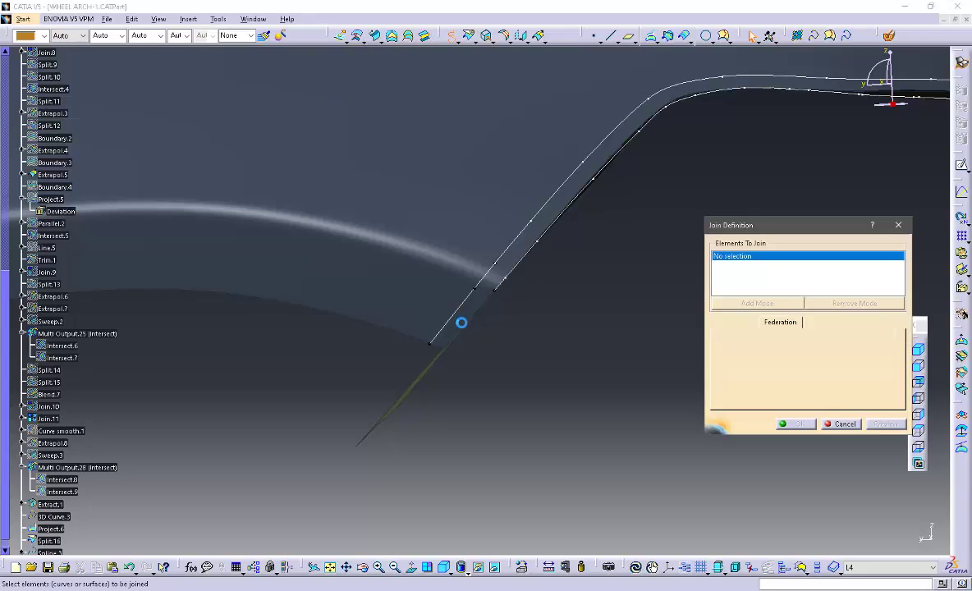
click(462, 309)
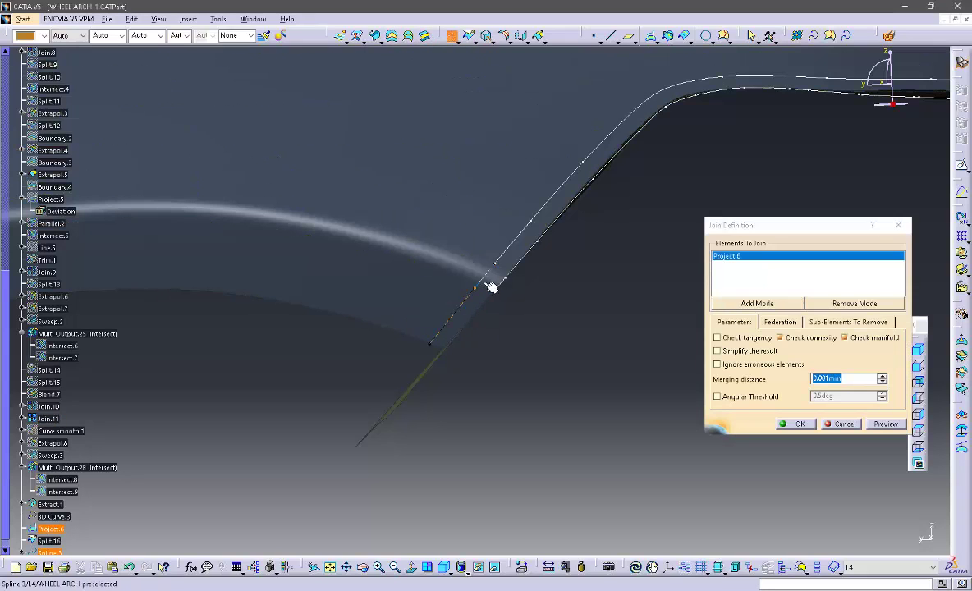
click(489, 277)
ctrl+middle_drag(571, 311, 549, 395)
click(882, 423)
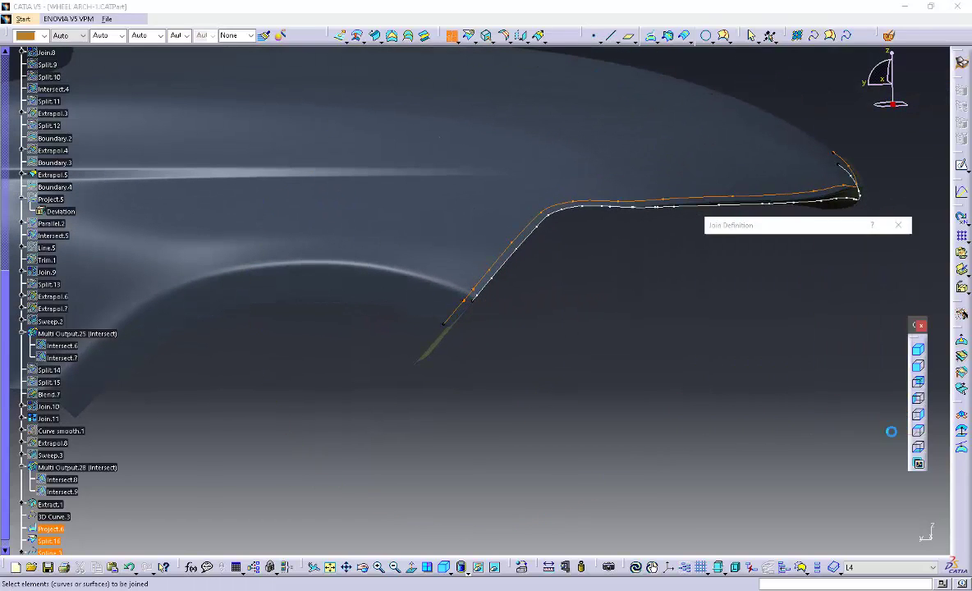
click(800, 425)
Split the joined bonnet surface Join.11 with the joined curve Join.12, removing the narrow strip along its lower edge.
mouse_move(583, 368)
middle_down()
mouse_move(577, 375)
mouse_move(582, 356)
middle_up()
click(468, 36)
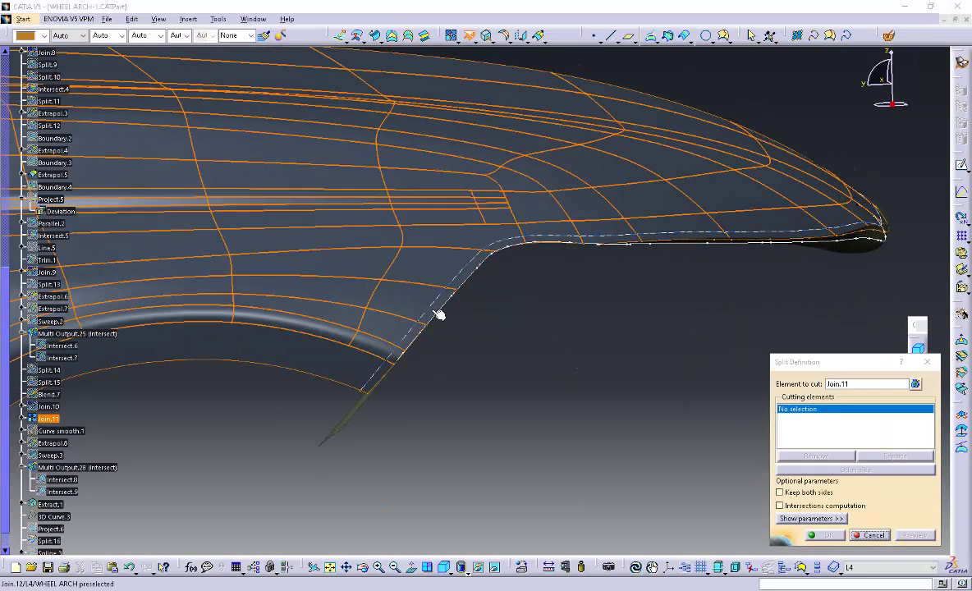
click(439, 318)
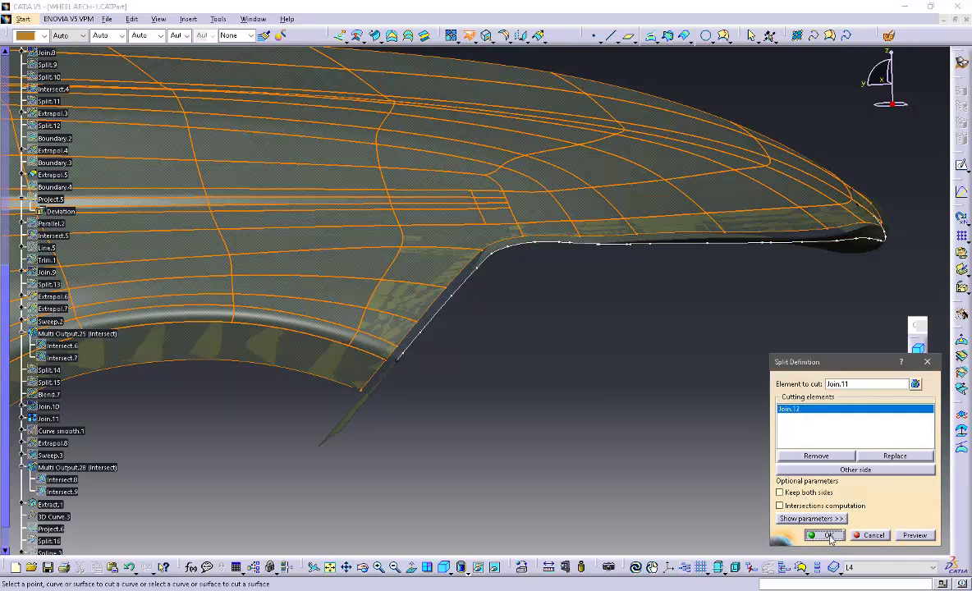
click(829, 535)
Start a split operation for the lower edge surface beneath the bonnet.
ctrl+middle_drag(623, 345, 626, 189)
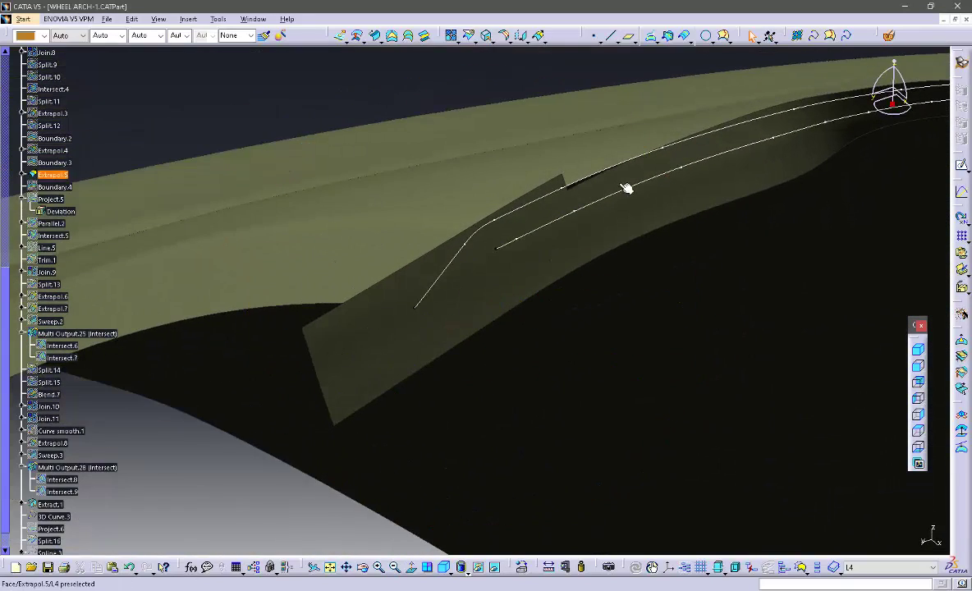
click(469, 37)
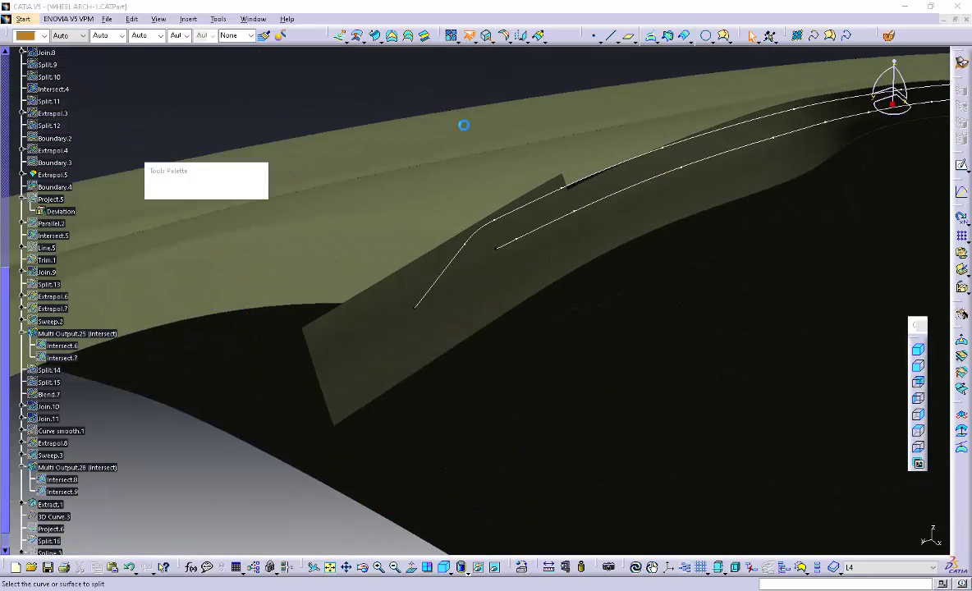